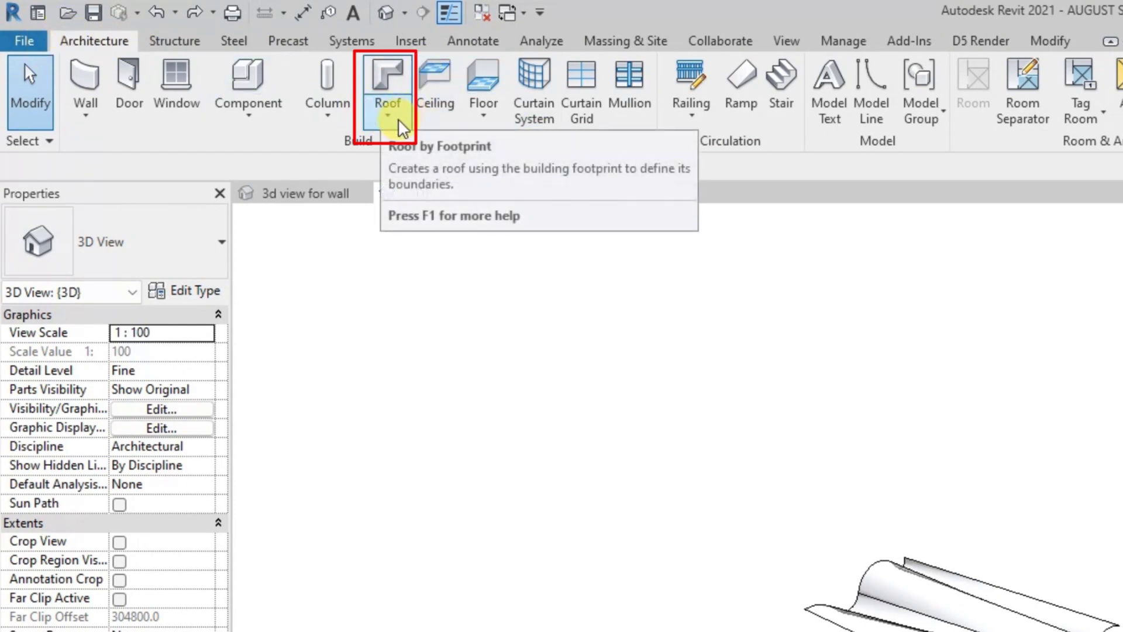
Step: Start a roof by footprint on ROOF LEVEL and show the building in top view
{"action": "left_click", "coordinate": [382, 120]}
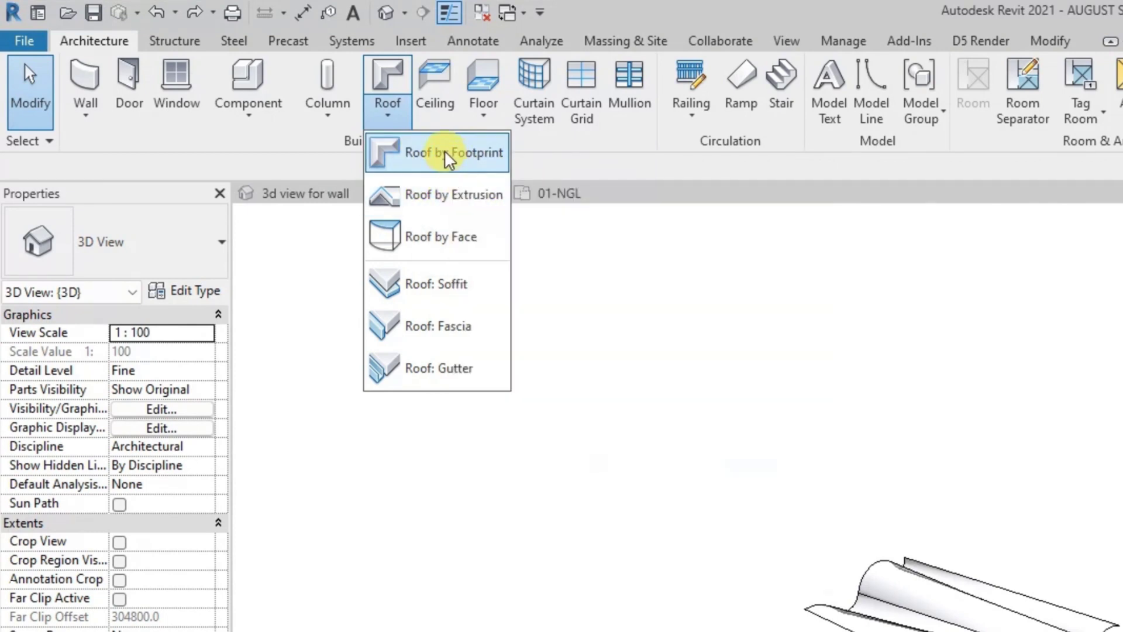
{"action": "left_click", "coordinate": [449, 160]}
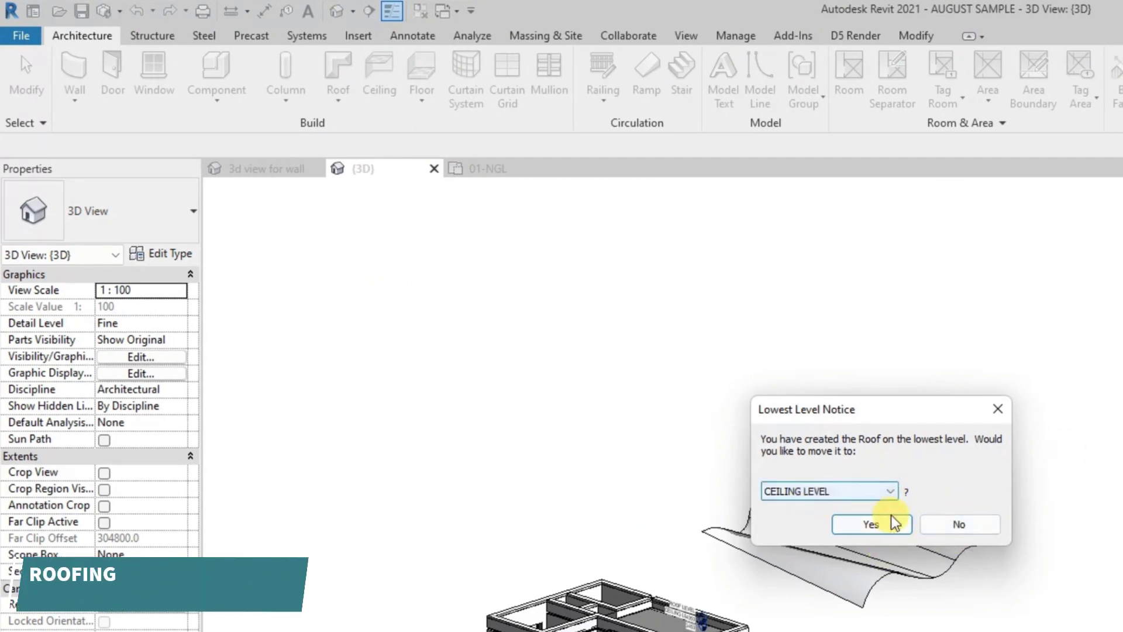
{"action": "left_click", "coordinate": [884, 497]}
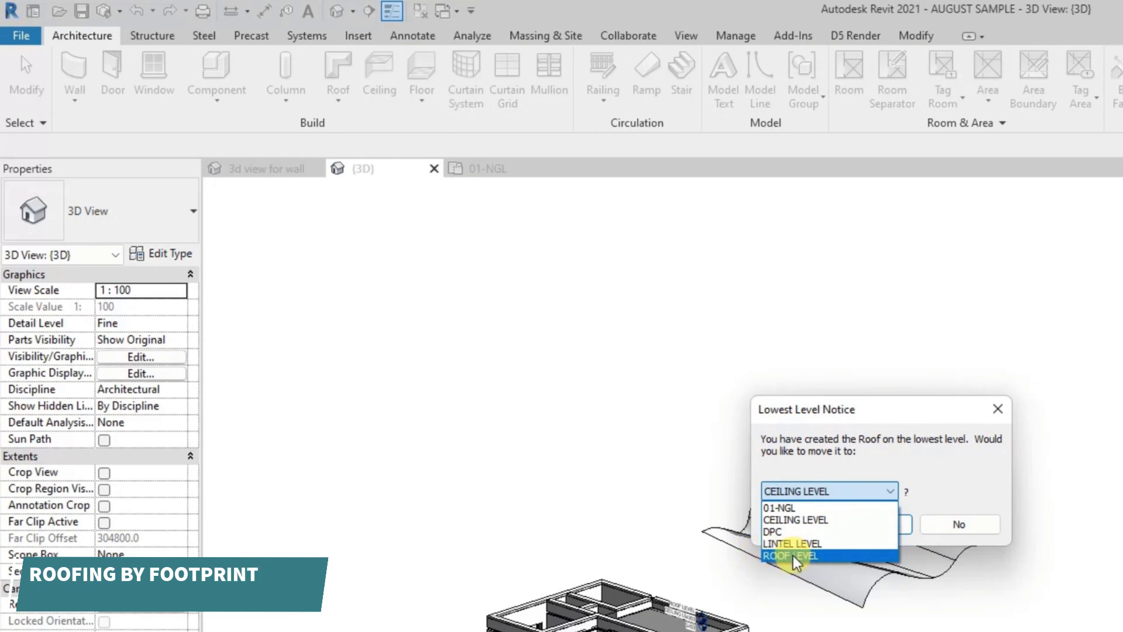
{"action": "left_click", "coordinate": [796, 556]}
{"action": "left_click", "coordinate": [846, 529]}
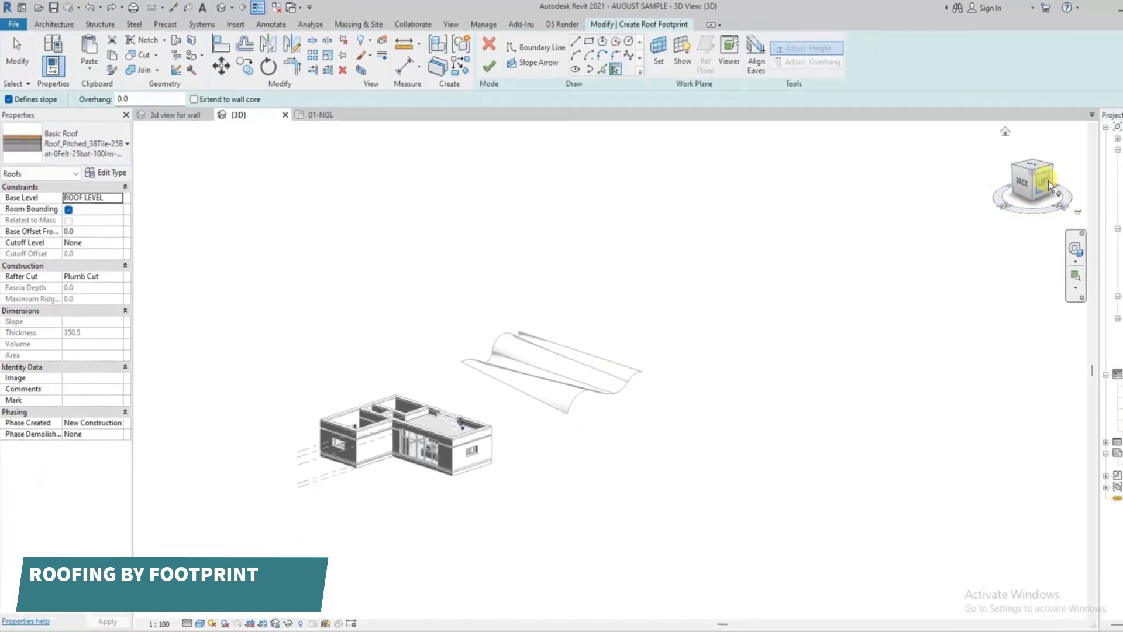
{"action": "left_click", "coordinate": [1033, 170]}
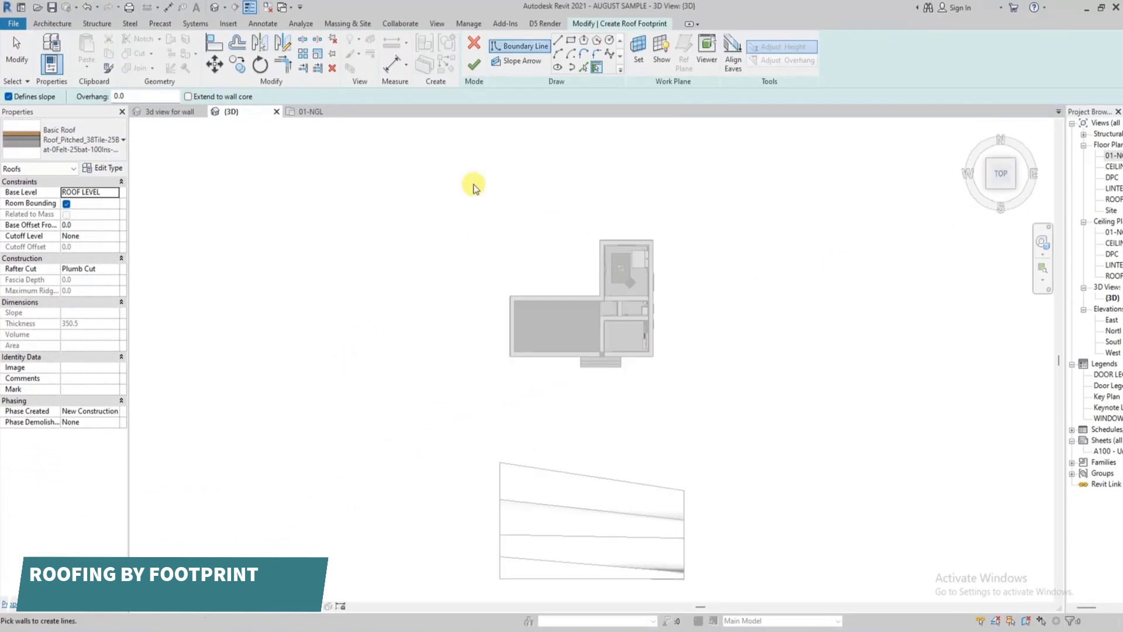
Step: Draw the roof boundary along the outer wall faces from the west wing's northwest corner, through the inner corner, to the north wing's northwest corner
{"action": "left_click", "coordinate": [557, 40]}
{"action": "scroll", "coordinate": [502, 268], "scroll_direction": "up", "scroll_amount": 6}
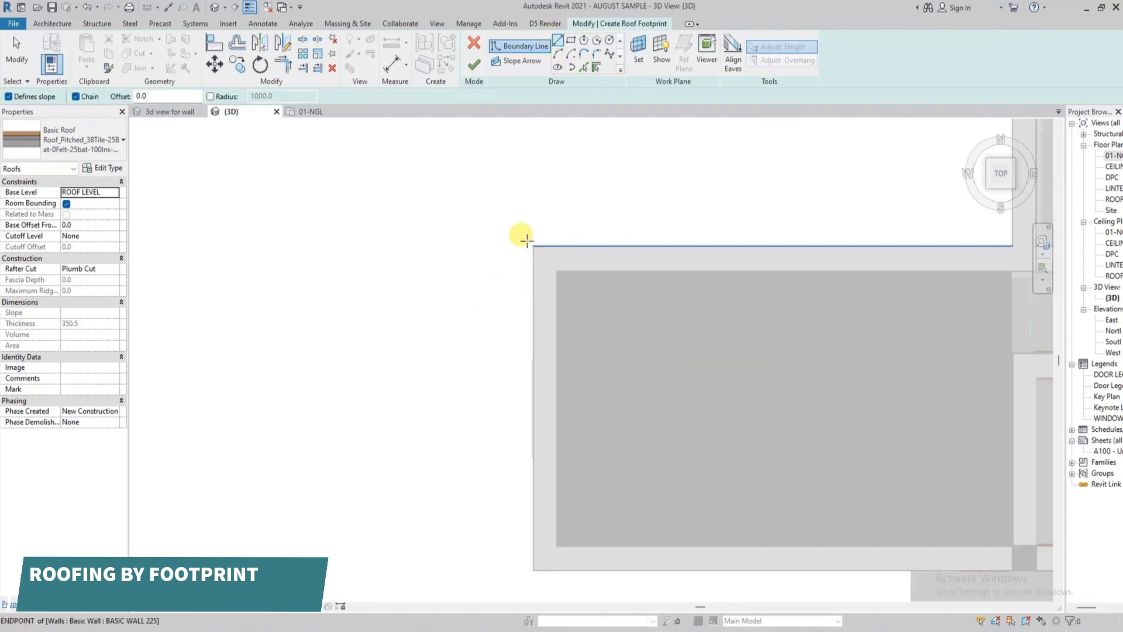
{"action": "middle_click_drag", "start_coordinate": [522, 238], "coordinate": [299, 317]}
{"action": "scroll", "coordinate": [268, 283], "scroll_direction": "up", "scroll_amount": 5}
{"action": "left_click", "coordinate": [227, 282]}
{"action": "scroll", "coordinate": [234, 275], "scroll_direction": "down", "scroll_amount": 4}
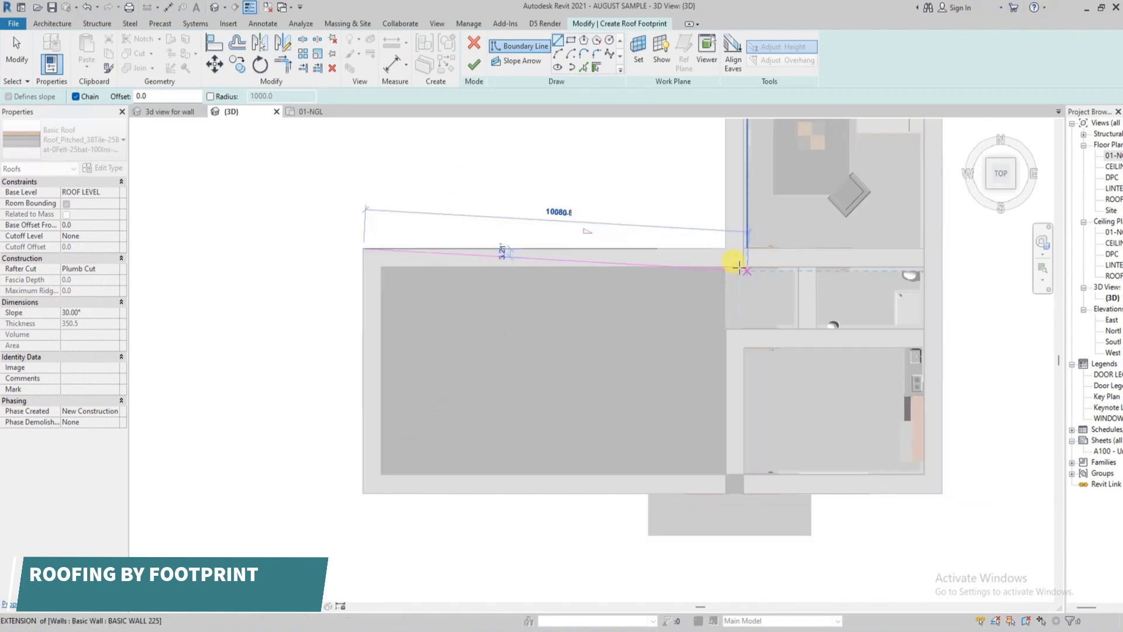
{"action": "scroll", "coordinate": [727, 252], "scroll_direction": "up", "scroll_amount": 3}
{"action": "left_click", "coordinate": [727, 251]}
{"action": "scroll", "coordinate": [727, 251], "scroll_direction": "up", "scroll_amount": 2}
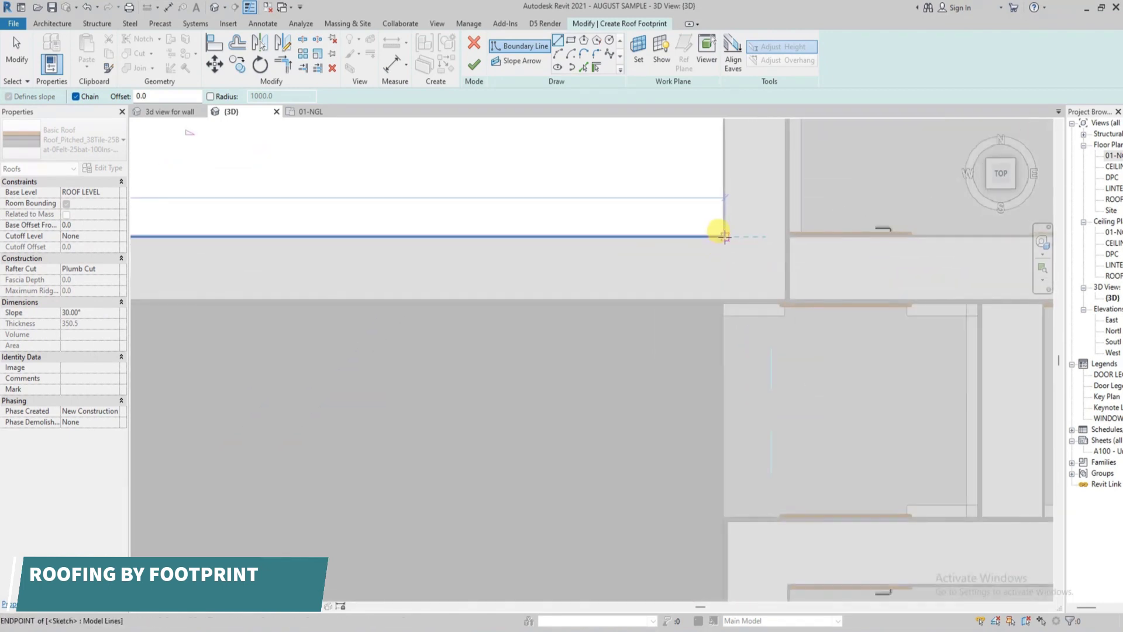
{"action": "scroll", "coordinate": [647, 605], "scroll_direction": "down", "scroll_amount": 4}
{"action": "scroll", "coordinate": [617, 155], "scroll_direction": "up", "scroll_amount": 4}
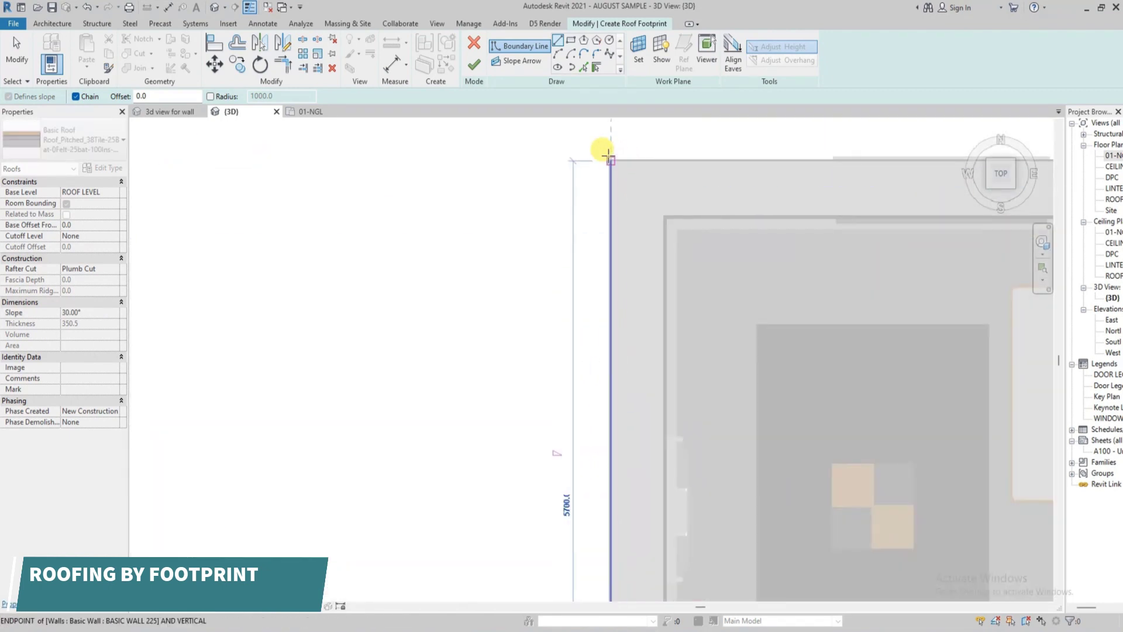
{"action": "left_click", "coordinate": [608, 155]}
Step: Continue the roof boundary along the north wing's end wall and down the full east wall to the southeast corner
{"action": "scroll", "coordinate": [732, 201], "scroll_direction": "down", "scroll_amount": 4}
{"action": "scroll", "coordinate": [864, 282], "scroll_direction": "up", "scroll_amount": 3}
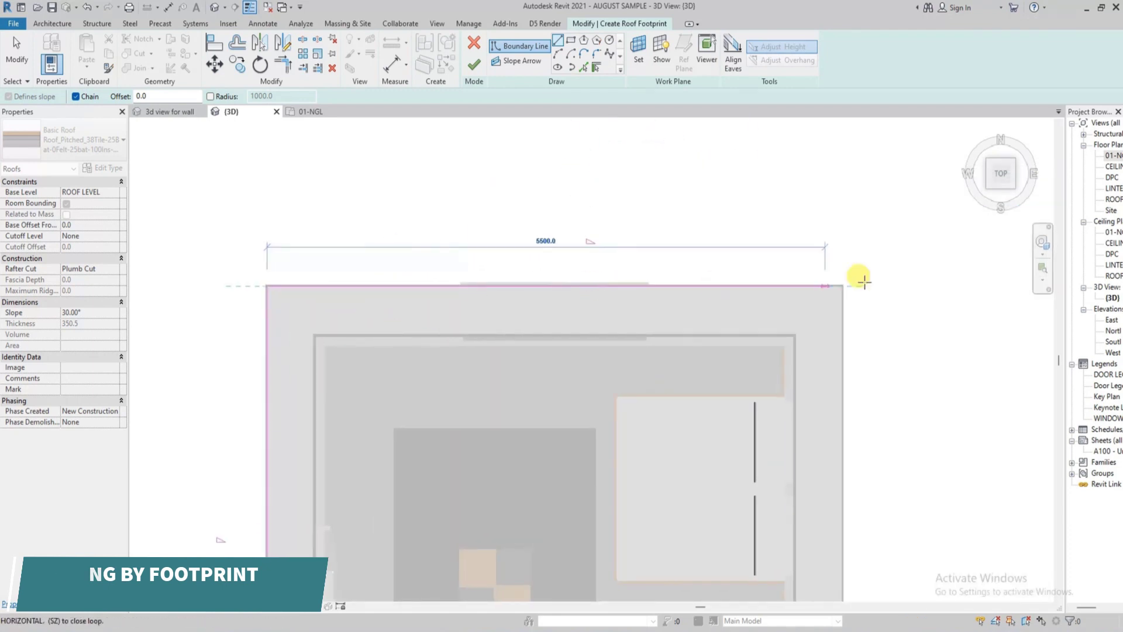
{"action": "left_click", "coordinate": [843, 286]}
{"action": "scroll", "coordinate": [792, 293], "scroll_direction": "down", "scroll_amount": 2}
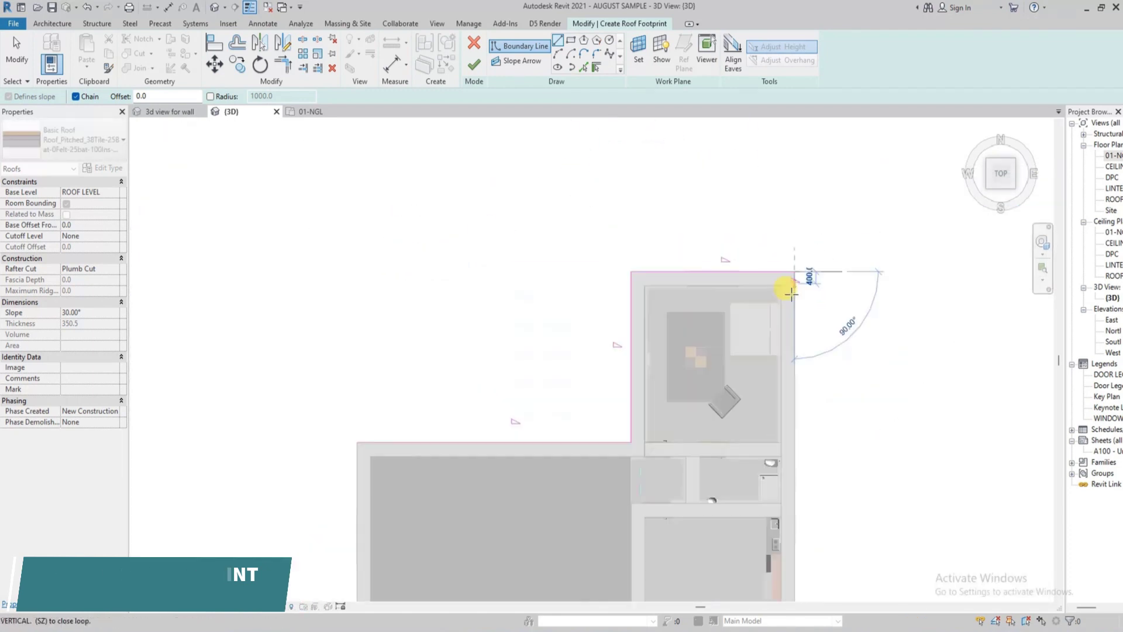
{"action": "scroll", "coordinate": [791, 292], "scroll_direction": "down", "scroll_amount": 3}
{"action": "scroll", "coordinate": [787, 527], "scroll_direction": "up", "scroll_amount": 5}
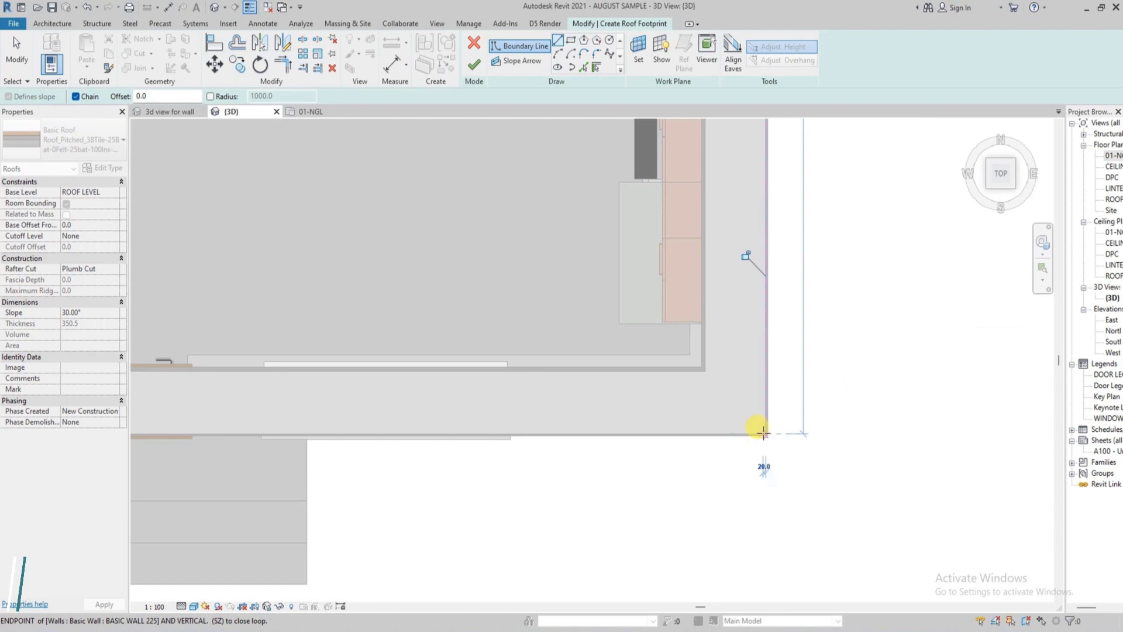
{"action": "left_click", "coordinate": [764, 433]}
Step: Draw the remaining boundary lines along the south wall and up the west end wall toward the starting corner
{"action": "scroll", "coordinate": [752, 438], "scroll_direction": "down", "scroll_amount": 3}
{"action": "scroll", "coordinate": [725, 433], "scroll_direction": "up", "scroll_amount": 2}
{"action": "scroll", "coordinate": [459, 406], "scroll_direction": "up", "scroll_amount": 3}
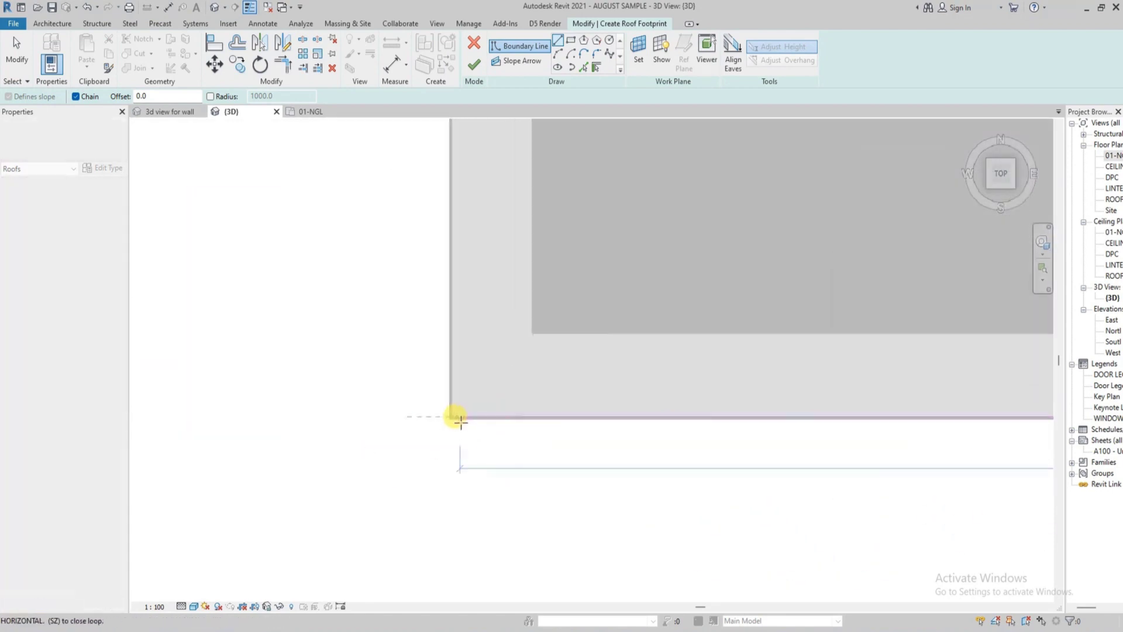
{"action": "left_click", "coordinate": [459, 419]}
{"action": "scroll", "coordinate": [446, 409], "scroll_direction": "down", "scroll_amount": 3}
{"action": "left_click", "coordinate": [446, 226]}
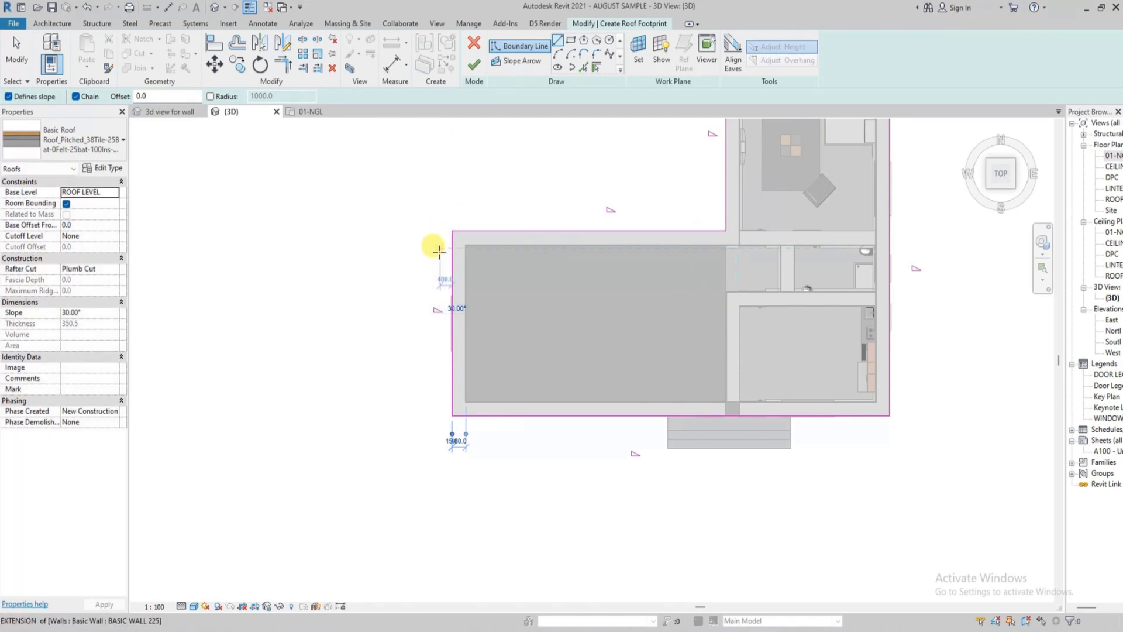
{"action": "key", "text": "Escape"}
{"action": "key", "text": "Escape"}
Step: Move the west boundary line's upper endpoint and try to finish the roof sketch
{"action": "left_click", "coordinate": [452, 249]}
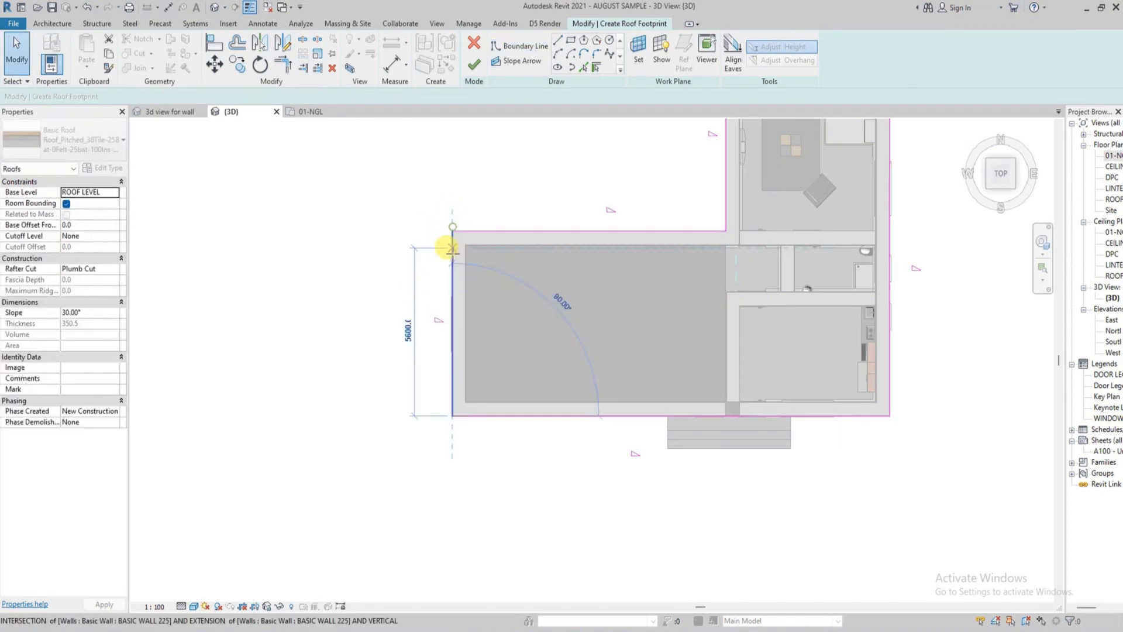
{"action": "key", "text": "t"}
{"action": "key", "text": "r"}
{"action": "left_click", "coordinate": [474, 64]}
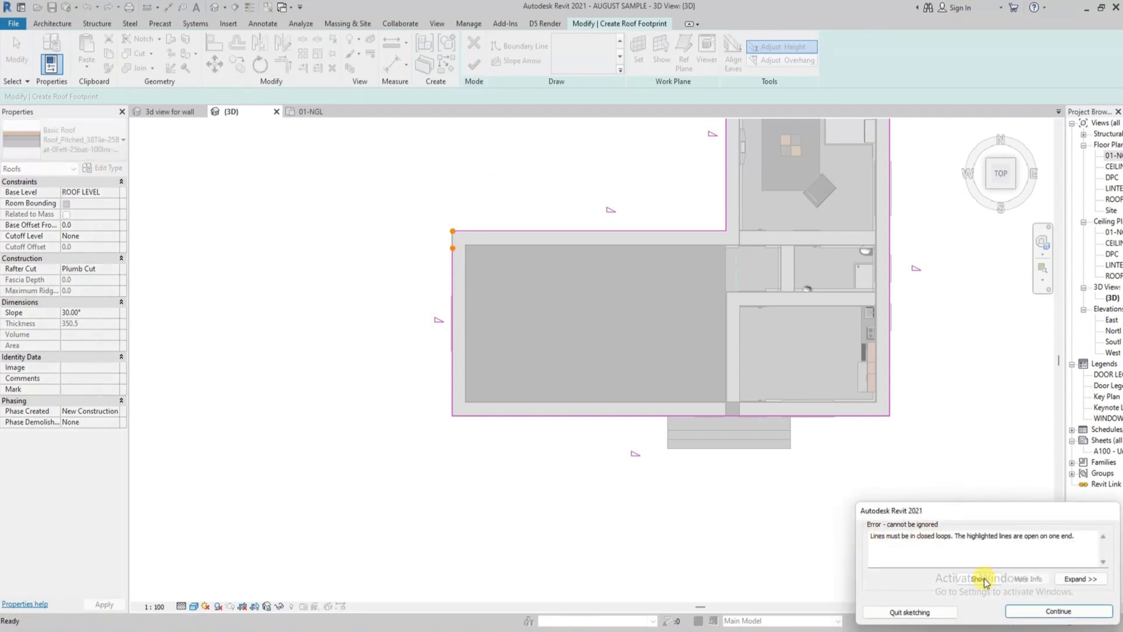
{"action": "left_click", "coordinate": [1047, 612]}
Step: Trim the west boundary line and the adjoining north line to a closed corner
{"action": "left_click", "coordinate": [241, 47]}
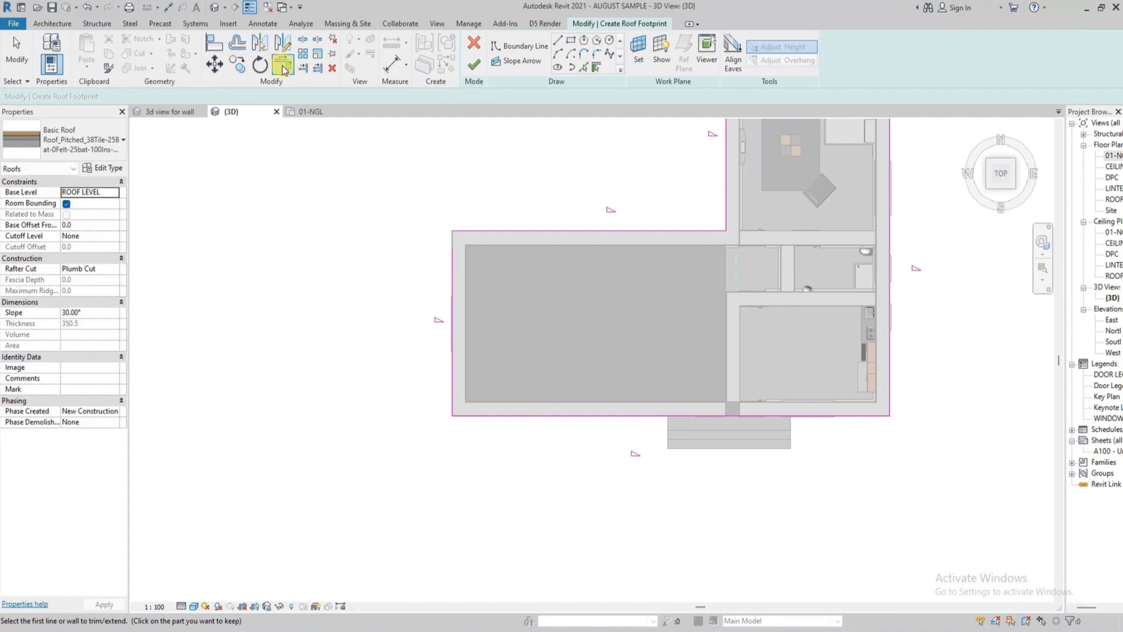
{"action": "scroll", "coordinate": [431, 251], "scroll_direction": "down", "scroll_amount": 2}
{"action": "key", "text": "Escape"}
Step: Offset all six roof boundary lines outward by 600 without keeping copies of the originals
{"action": "left_click", "coordinate": [237, 45]}
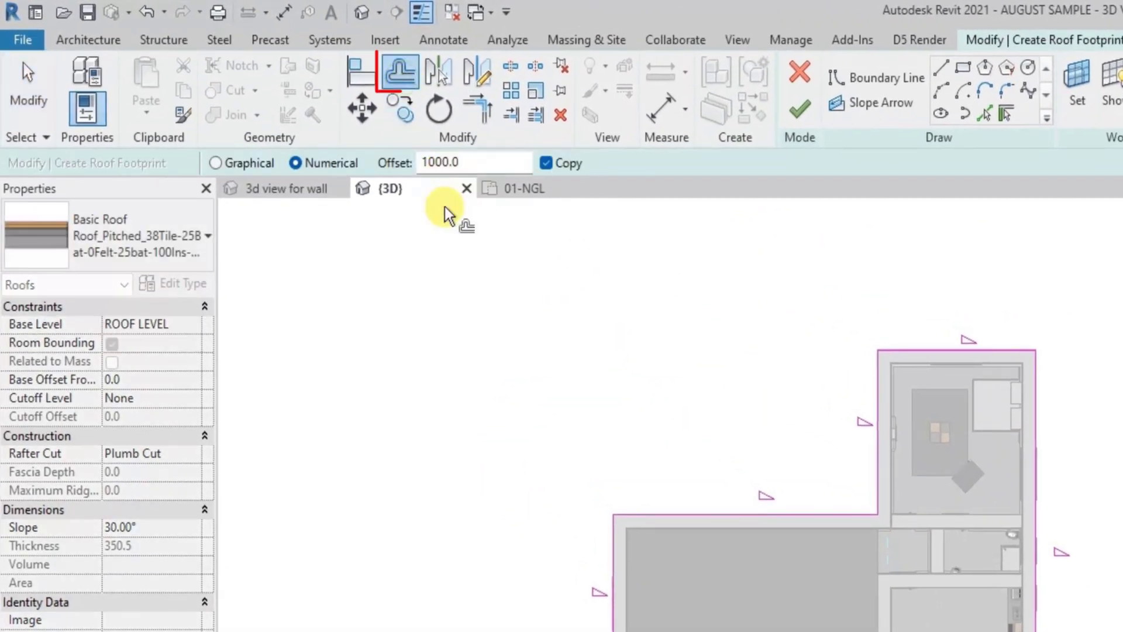
{"action": "double_click", "coordinate": [484, 163]}
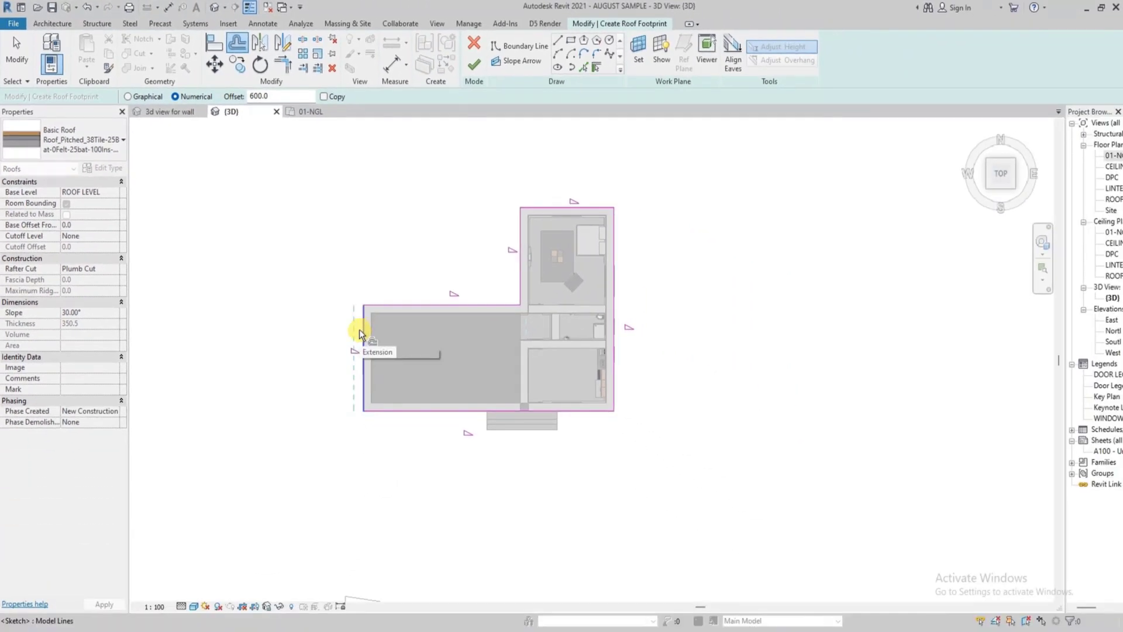
{"action": "left_click", "coordinate": [359, 334]}
{"action": "left_click", "coordinate": [388, 412]}
{"action": "left_click", "coordinate": [616, 349]}
{"action": "left_click", "coordinate": [581, 212]}
{"action": "left_click", "coordinate": [516, 275]}
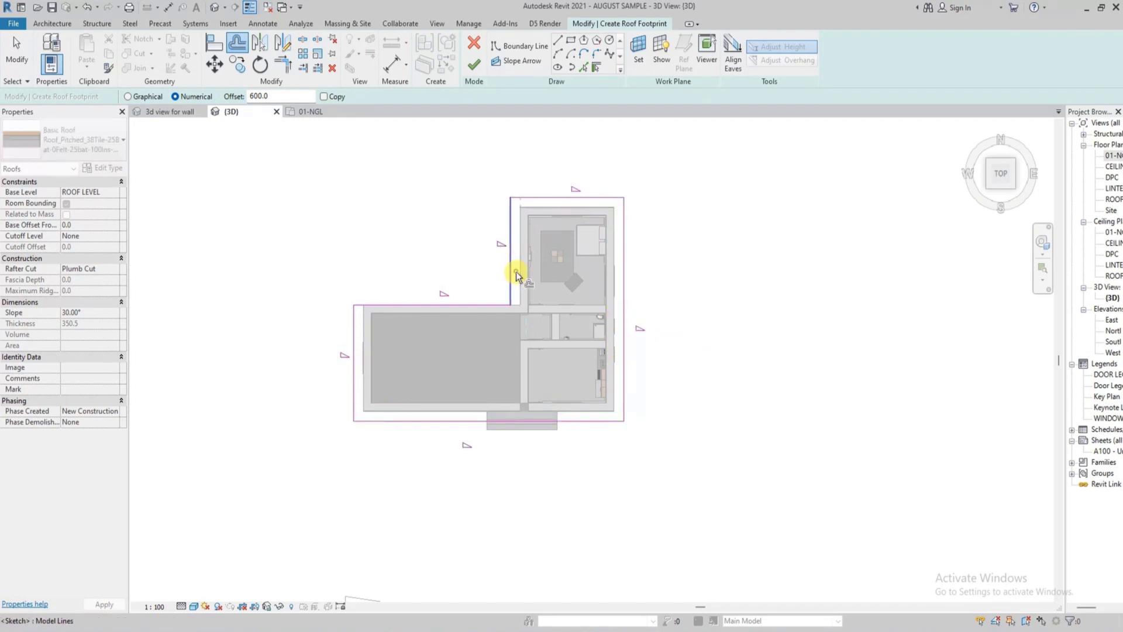
{"action": "left_click", "coordinate": [465, 304]}
{"action": "key", "text": "Escape"}
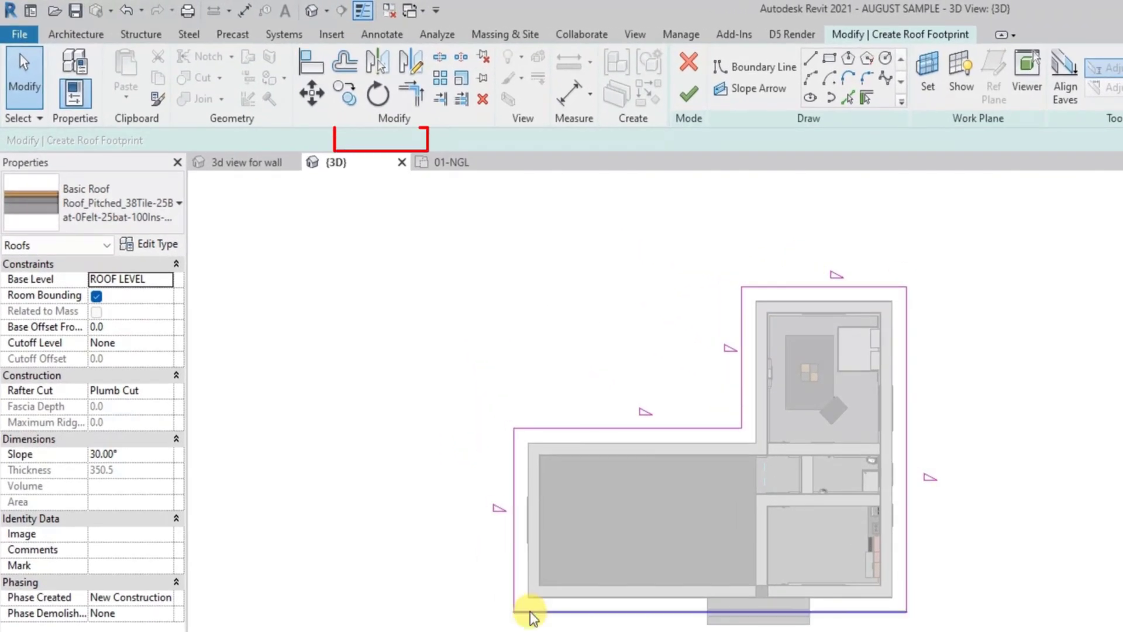
Step: Turn off slope definition on the west end boundary line and restore it
{"action": "left_click", "coordinate": [514, 563]}
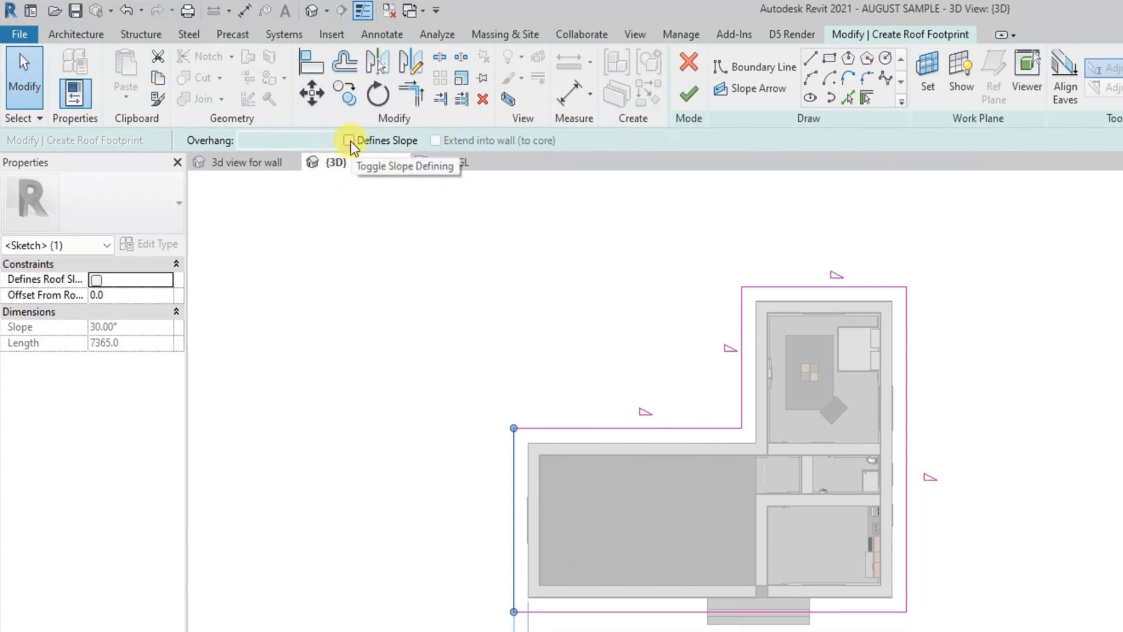
{"action": "left_click", "coordinate": [466, 563]}
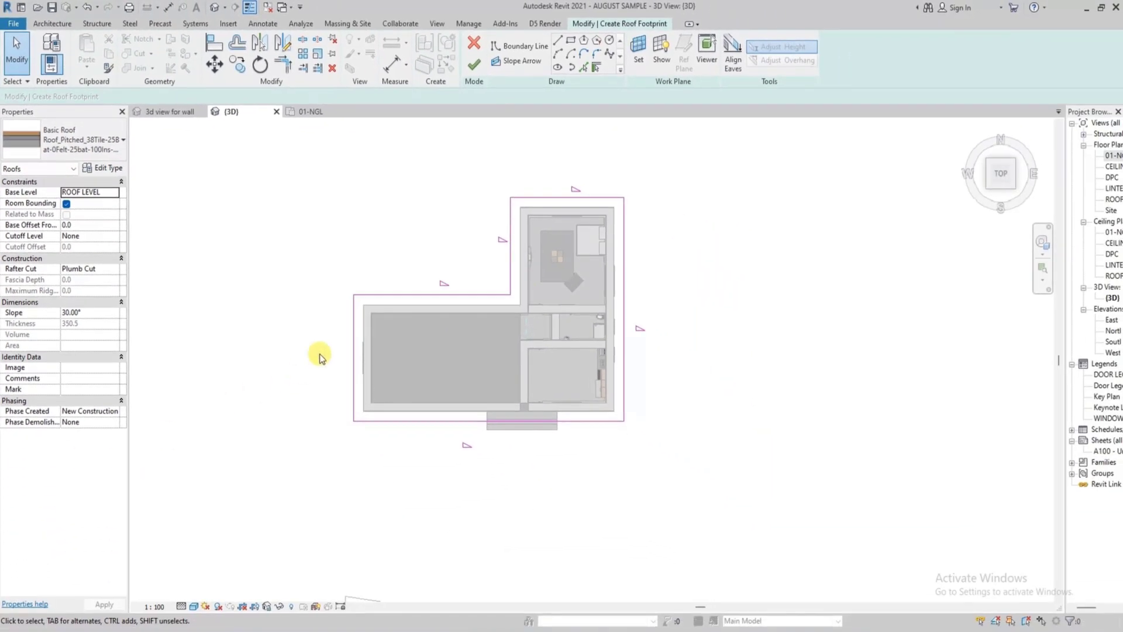
{"action": "left_click", "coordinate": [354, 360]}
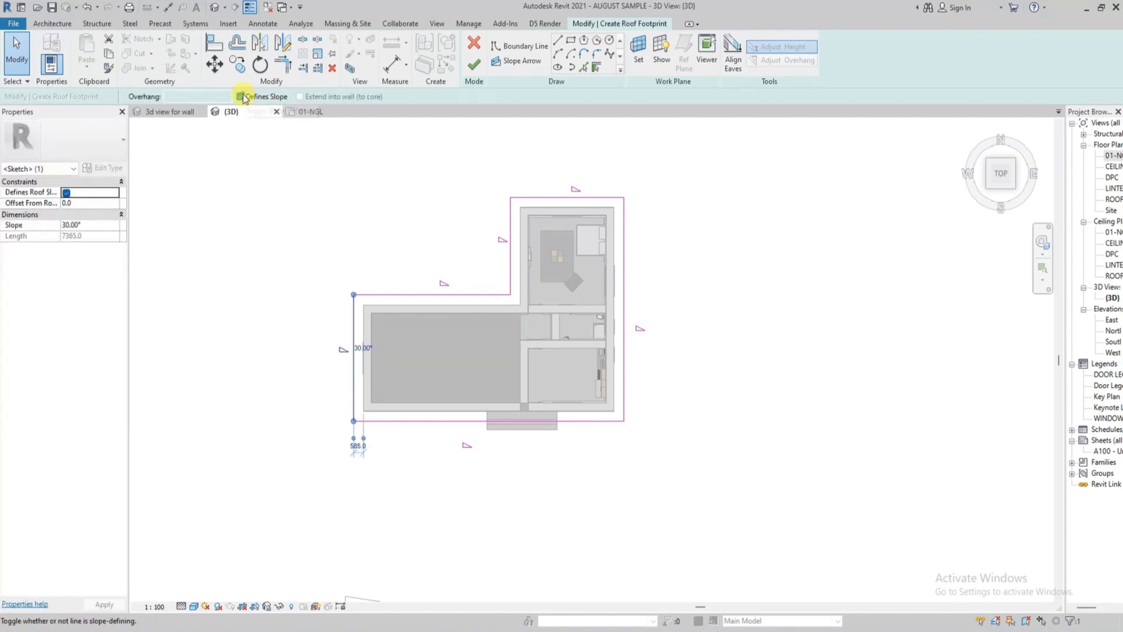
{"action": "left_click", "coordinate": [271, 253]}
Step: Finish the footprint sketch to create the hip roof and clear the selection
{"action": "left_click", "coordinate": [474, 64]}
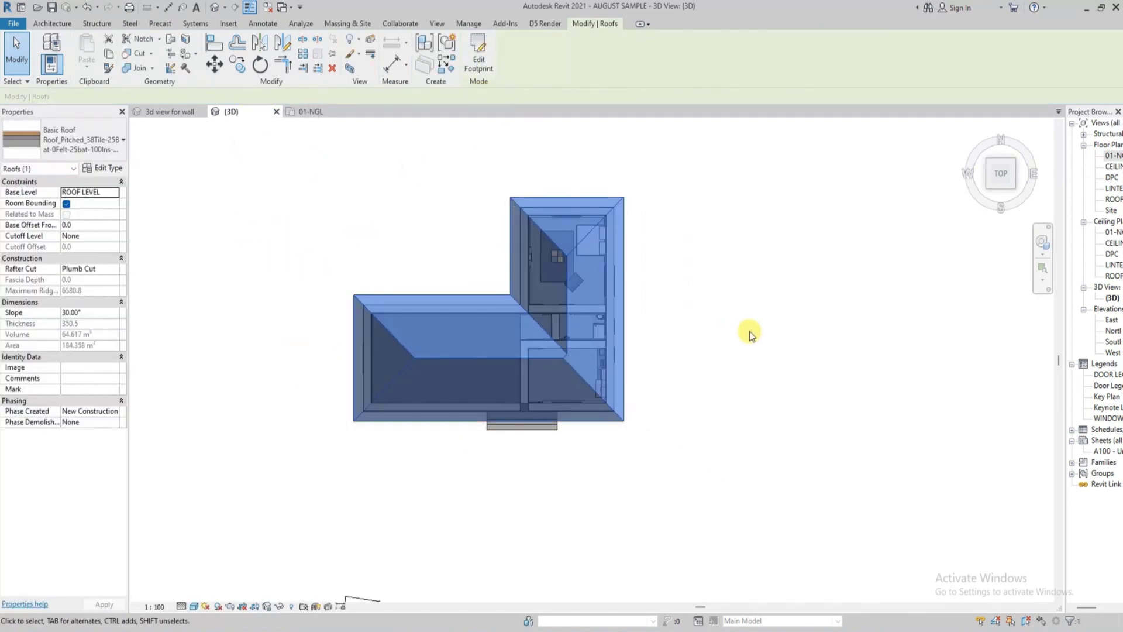
{"action": "left_click", "coordinate": [750, 331]}
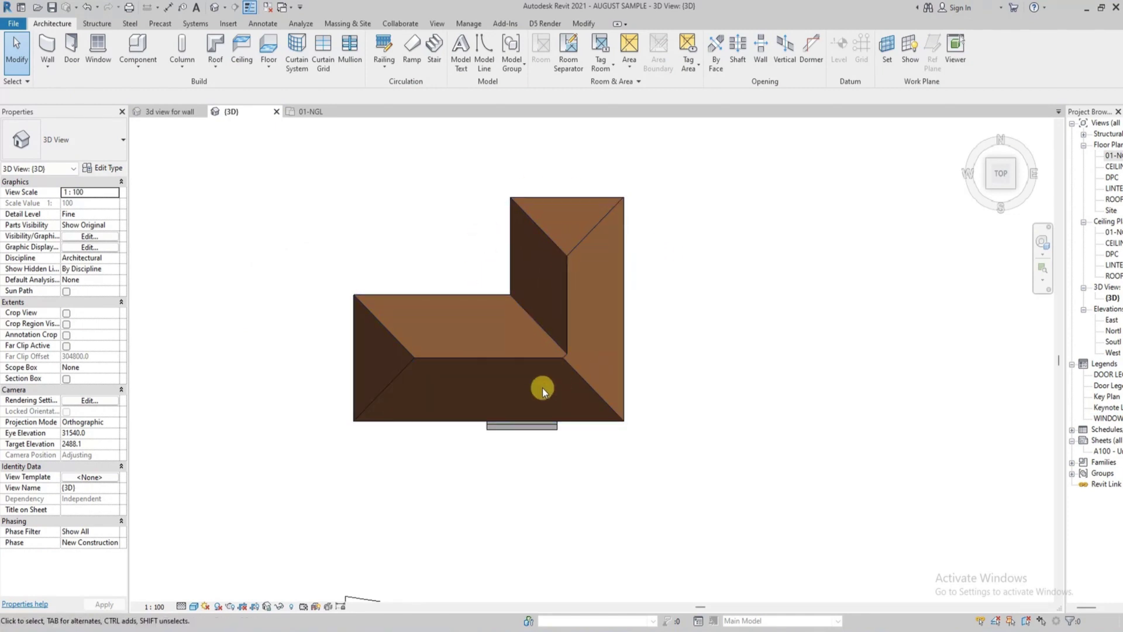
Step: Edit the roof footprint to turn off slope definition on the west and north end lines, finish it, and inspect the gable ends in 3D
{"action": "left_click", "coordinate": [564, 252]}
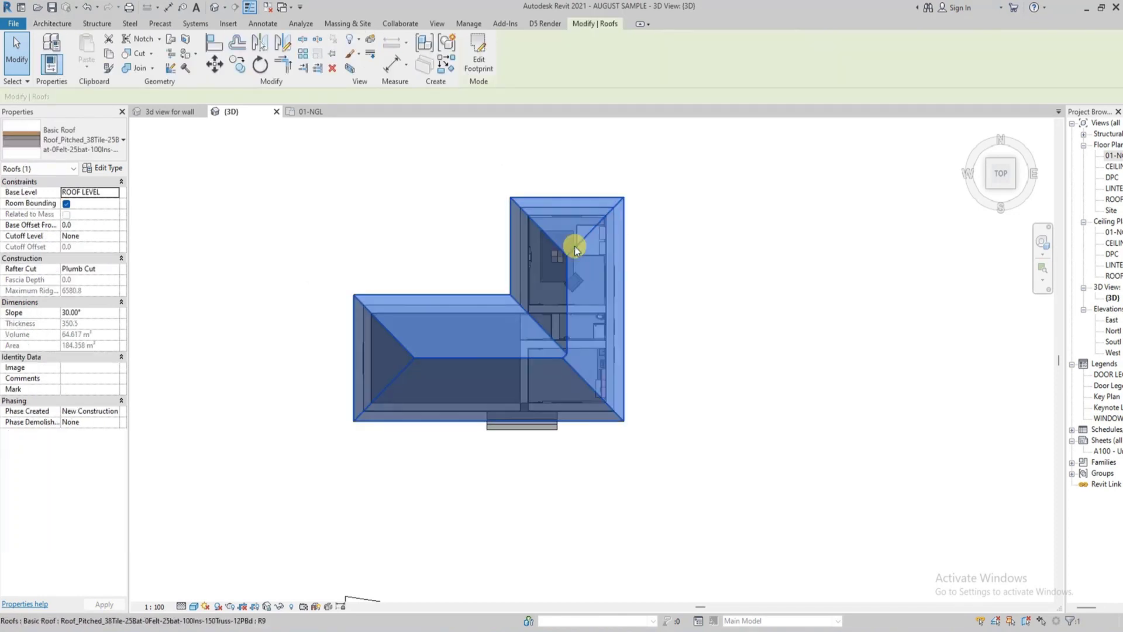
{"action": "left_click", "coordinate": [479, 60]}
{"action": "left_click", "coordinate": [353, 362]}
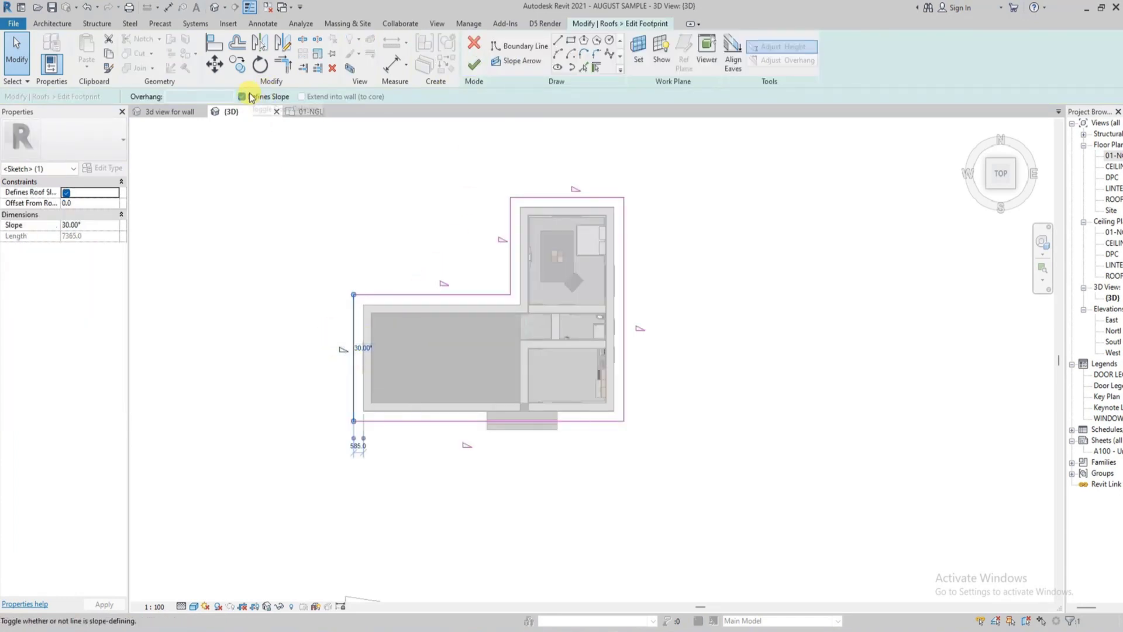
{"action": "left_click", "coordinate": [571, 196]}
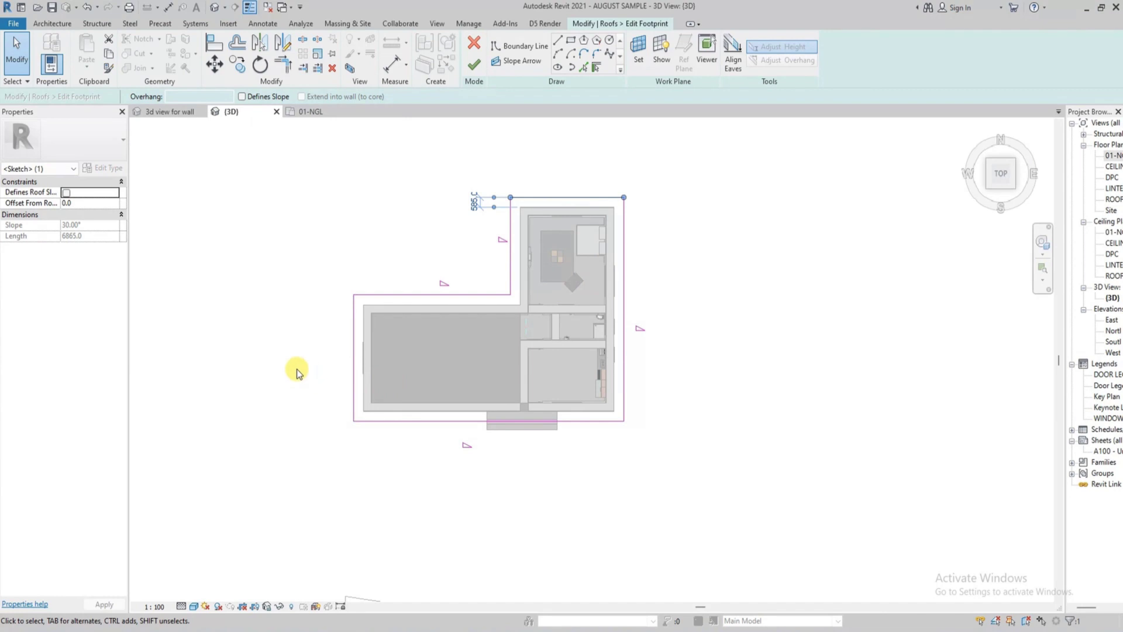
{"action": "left_click", "coordinate": [474, 66]}
{"action": "left_click", "coordinate": [774, 333]}
{"action": "left_click_drag", "start_coordinate": [989, 192], "coordinate": [481, 440]}
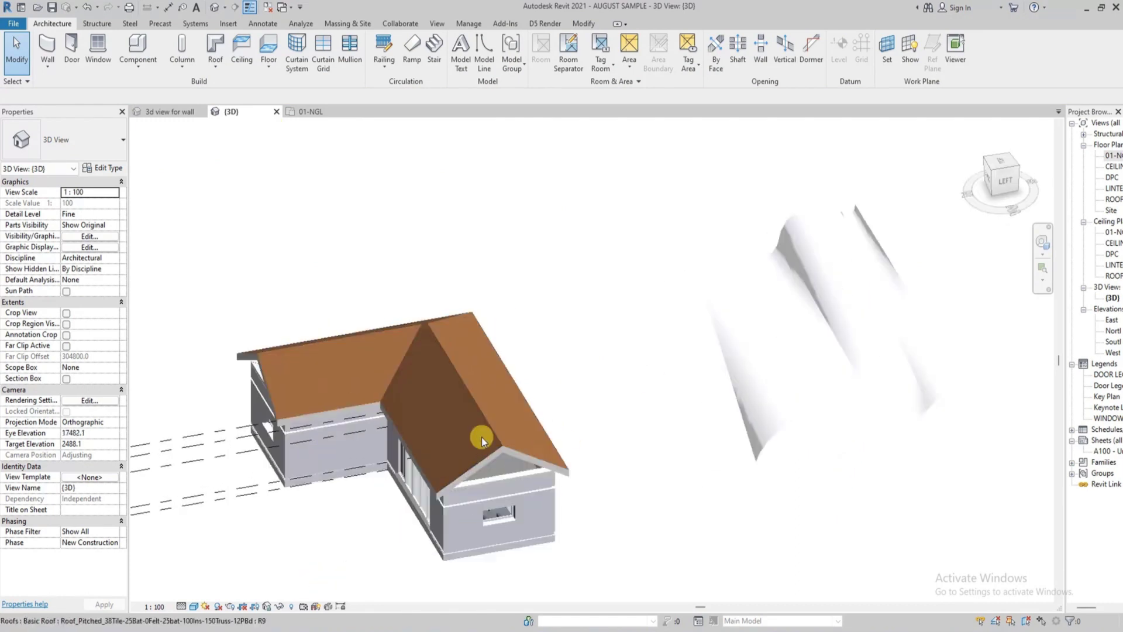
{"action": "scroll", "coordinate": [476, 439], "scroll_direction": "up", "scroll_amount": 2}
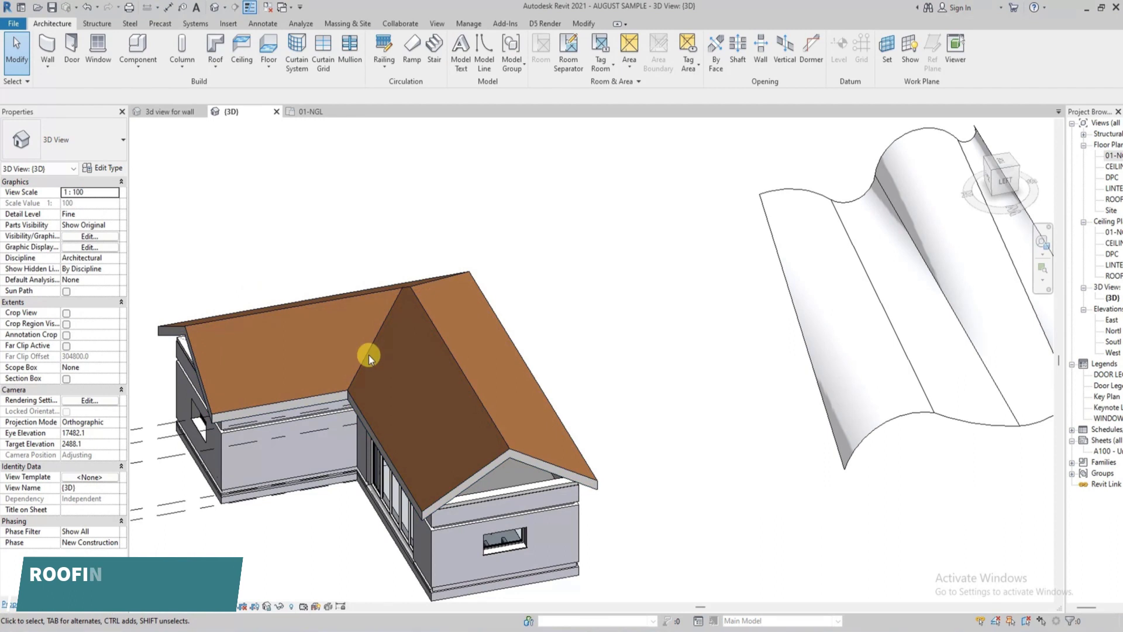
Step: Edit the roof footprint to turn off slope definition on every boundary line, finish the sketch, and inspect the flat roof in 3D
{"action": "left_click", "coordinate": [1000, 163]}
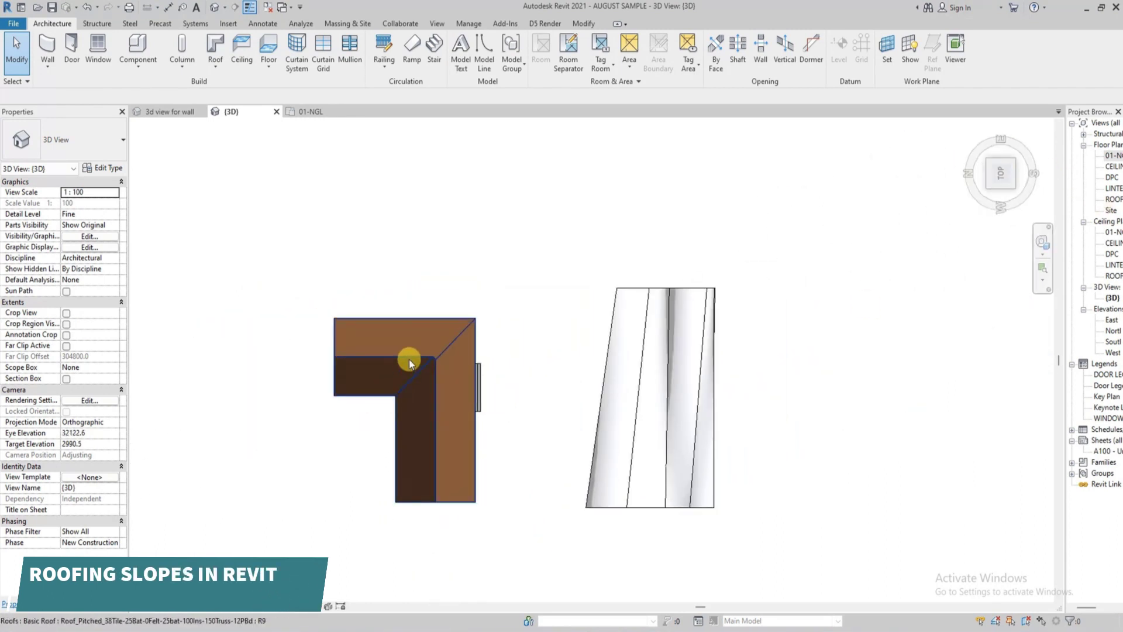
{"action": "left_click", "coordinate": [409, 363]}
{"action": "middle_click_drag", "start_coordinate": [333, 397], "coordinate": [283, 418]}
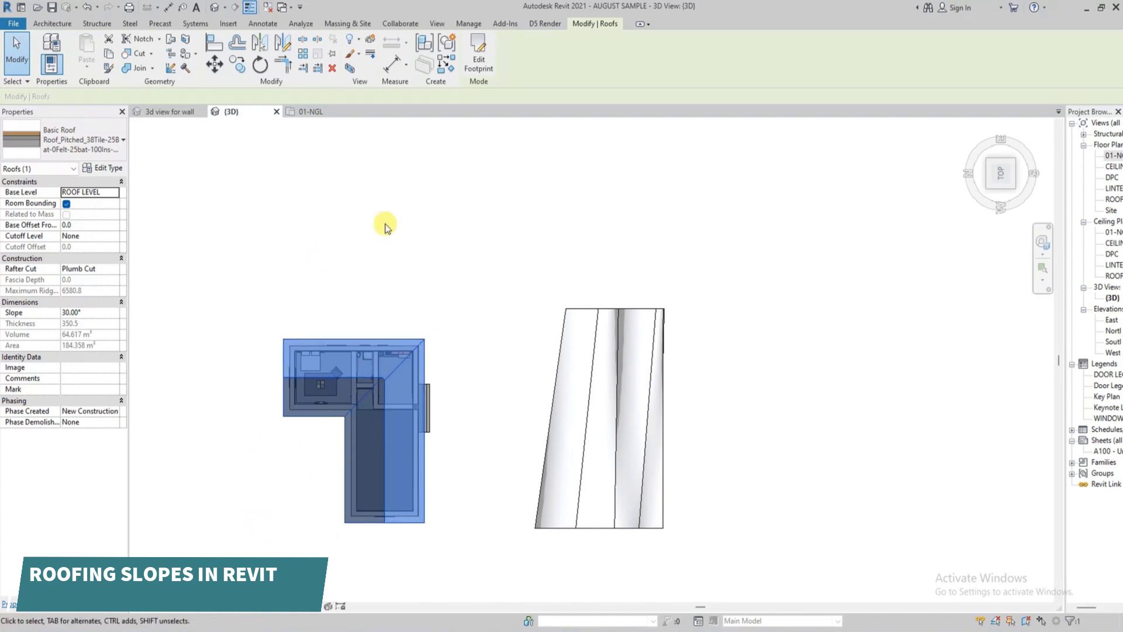
{"action": "left_click", "coordinate": [479, 65]}
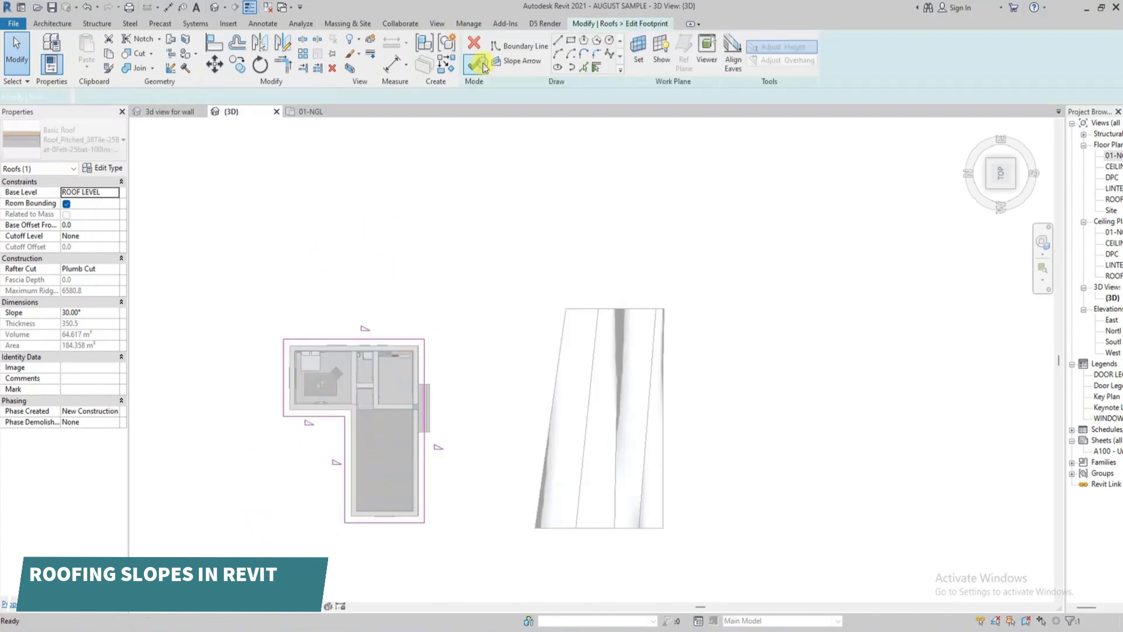
{"action": "mouse_move", "coordinate": [495, 227]}
{"action": "left_mouse_down"}
{"action": "mouse_move", "coordinate": [439, 351]}
{"action": "mouse_move", "coordinate": [218, 468]}
{"action": "left_mouse_up"}
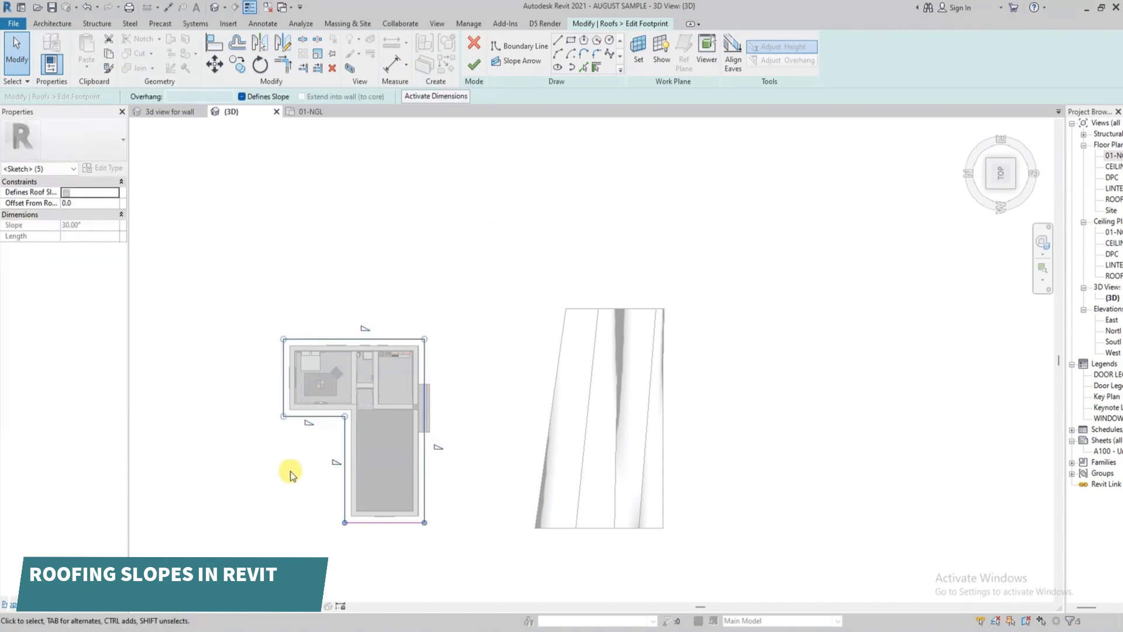
{"action": "left_click", "coordinate": [242, 96]}
{"action": "left_click", "coordinate": [342, 227]}
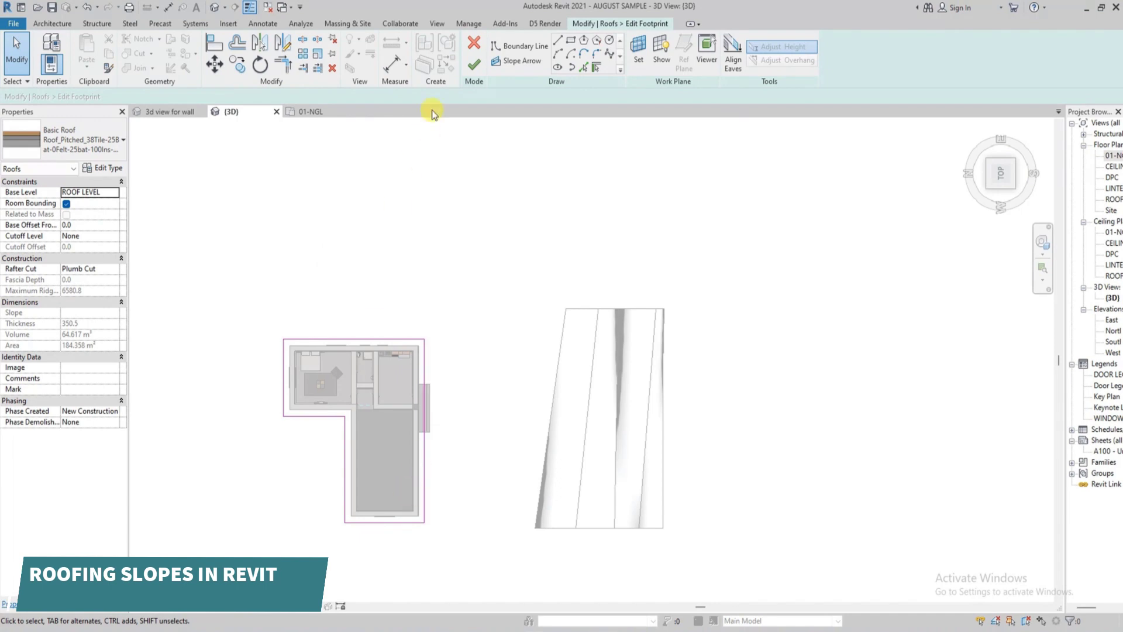
{"action": "left_click", "coordinate": [470, 75]}
{"action": "mouse_move", "coordinate": [1001, 173]}
{"action": "left_mouse_down"}
{"action": "mouse_move", "coordinate": [225, 467]}
{"action": "mouse_move", "coordinate": [210, 501]}
{"action": "mouse_move", "coordinate": [156, 522]}
{"action": "mouse_move", "coordinate": [1053, 525]}
{"action": "mouse_move", "coordinate": [819, 529]}
{"action": "mouse_move", "coordinate": [669, 514]}
{"action": "mouse_move", "coordinate": [1041, 510]}
{"action": "left_mouse_up"}
{"action": "mouse_move", "coordinate": [1041, 509]}
{"action": "middle_mouse_down", "text": "shift"}
{"action": "mouse_move", "coordinate": [174, 514]}
{"action": "mouse_move", "coordinate": [820, 524]}
{"action": "mouse_move", "coordinate": [683, 524]}
{"action": "middle_mouse_up", "text": "shift"}
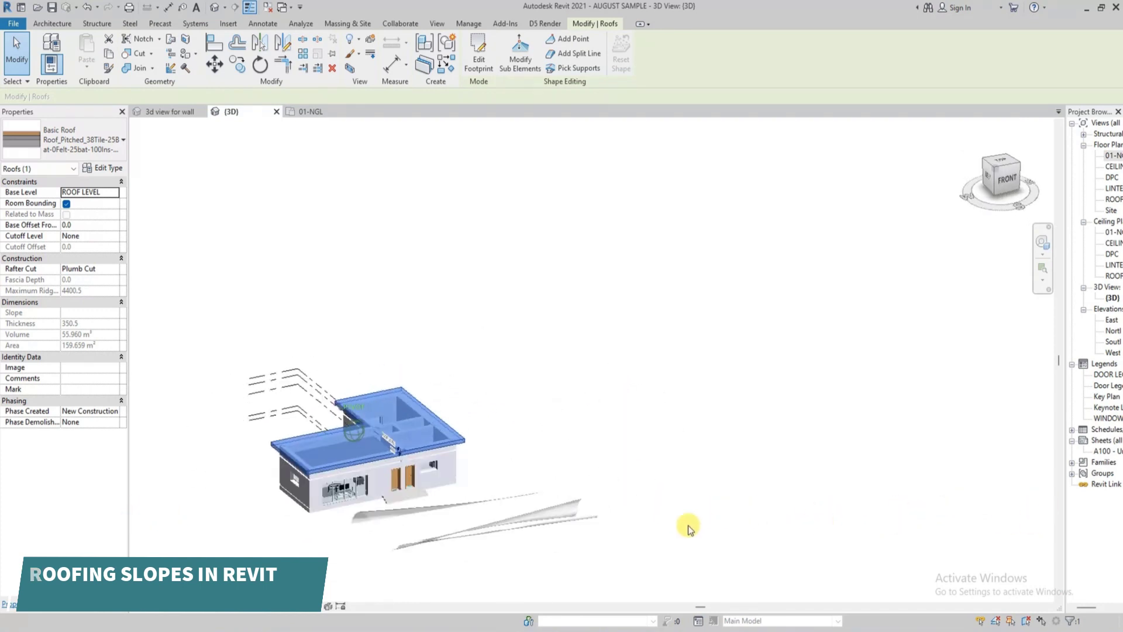
Step: Edit the roof footprint to define slope on the west end line only, finish it, and inspect the mono-pitch roof in 3D
{"action": "left_click", "coordinate": [479, 61]}
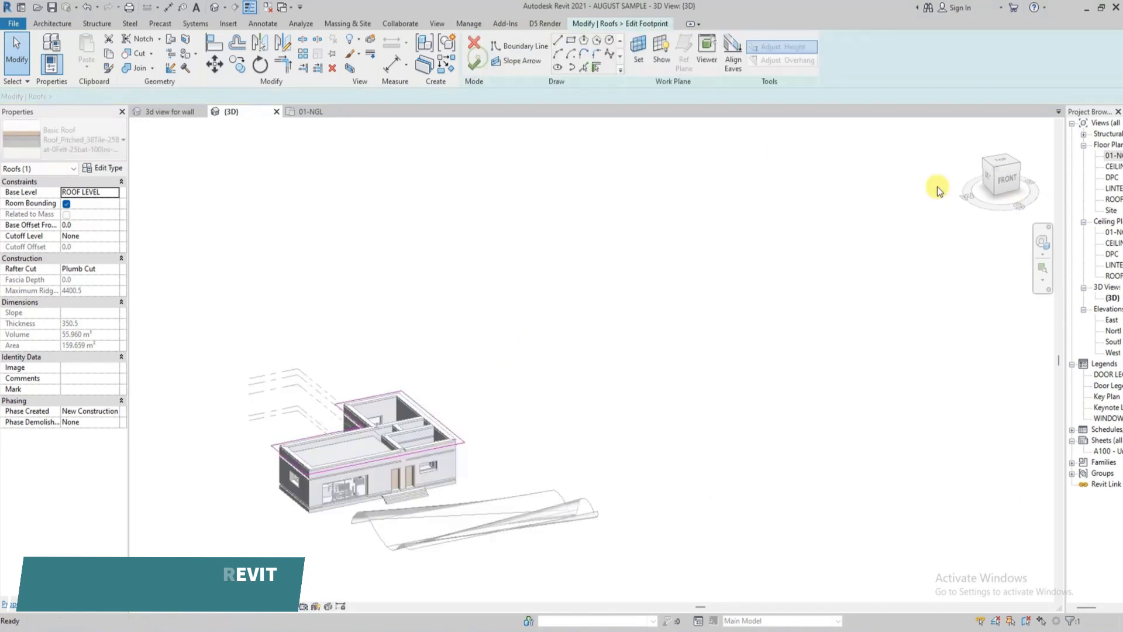
{"action": "left_click", "coordinate": [1004, 162]}
{"action": "left_click", "coordinate": [506, 338]}
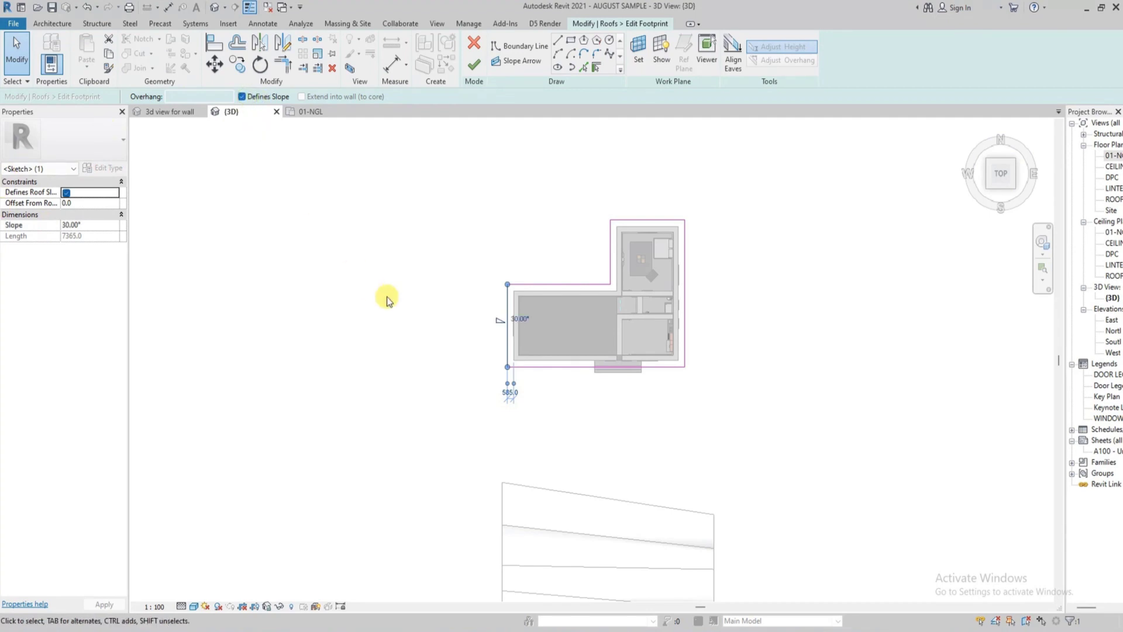
{"action": "left_click", "coordinate": [357, 318]}
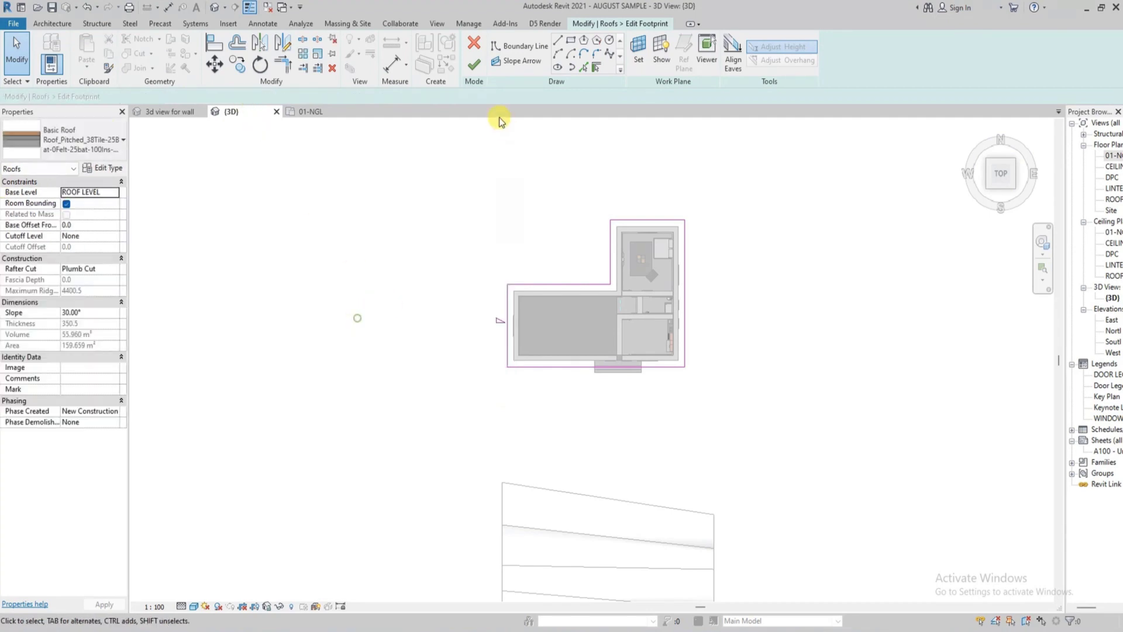
{"action": "left_click", "coordinate": [475, 68]}
{"action": "left_click", "coordinate": [727, 331]}
{"action": "left_click_drag", "start_coordinate": [999, 179], "coordinate": [216, 469]}
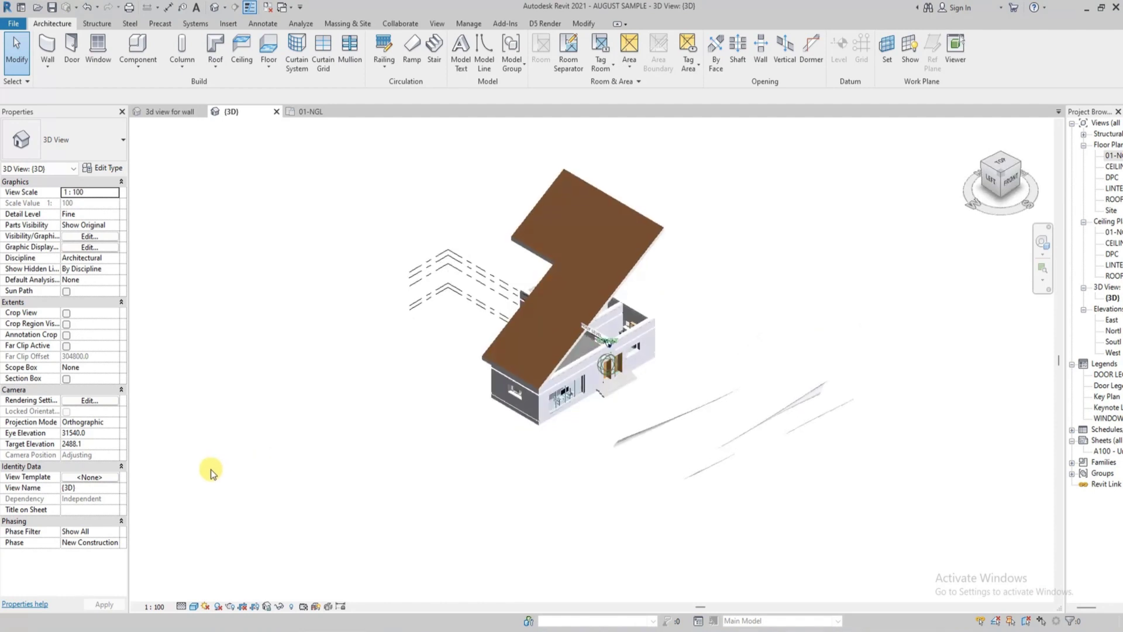
{"action": "left_click", "coordinate": [615, 291]}
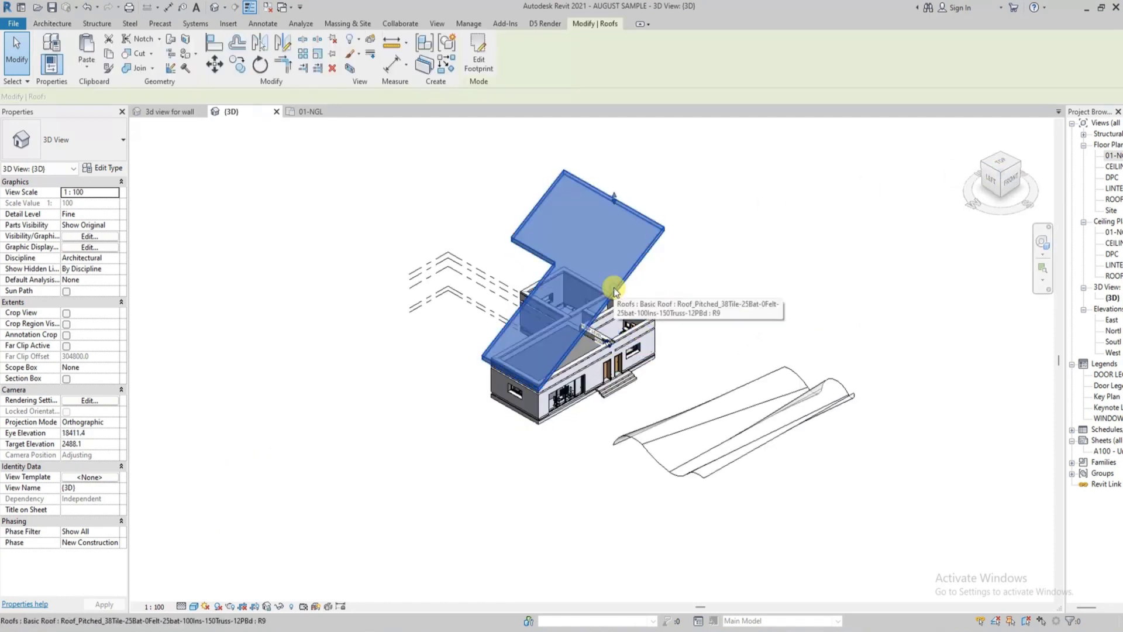
{"action": "left_click", "coordinate": [1010, 180]}
{"action": "middle_click_drag", "start_coordinate": [885, 147], "coordinate": [1038, 183], "text": "shift"}
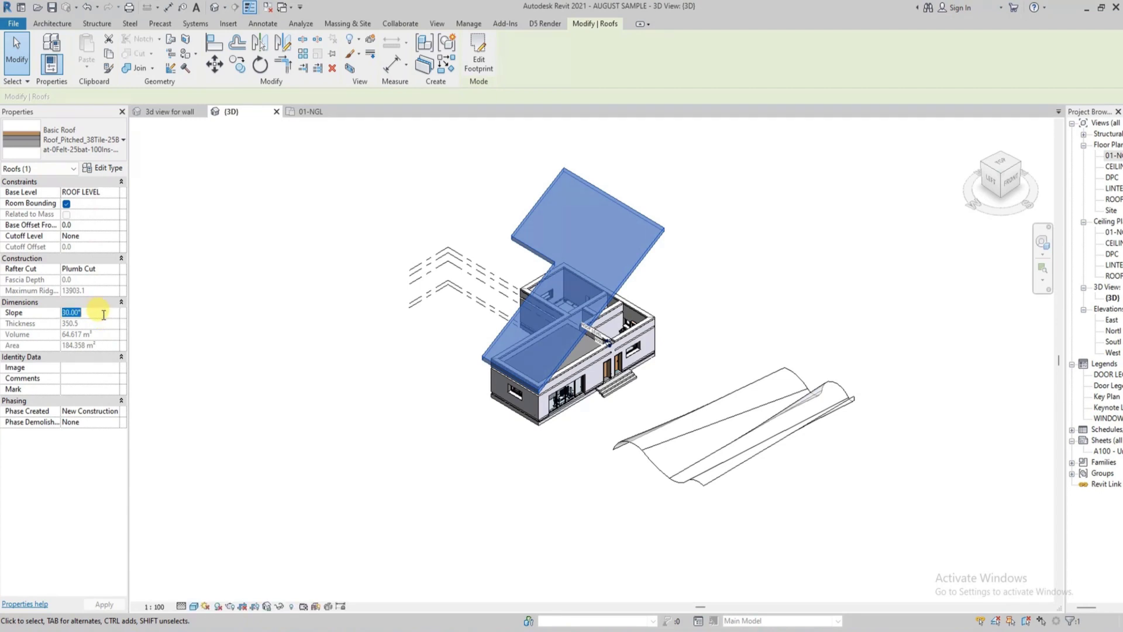
{"action": "left_click", "coordinate": [204, 319]}
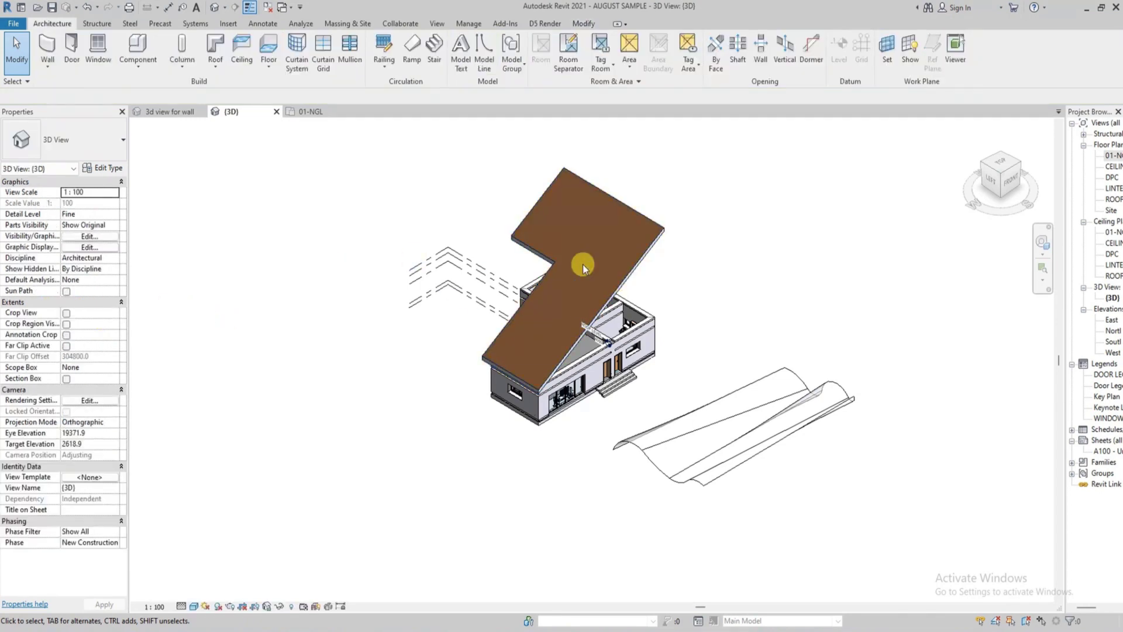
Step: Try to set the west end boundary line's slope to 5° in the roof footprint and finish the sketch
{"action": "left_click", "coordinate": [616, 281]}
{"action": "left_click", "coordinate": [477, 58]}
{"action": "left_click", "coordinate": [496, 367]}
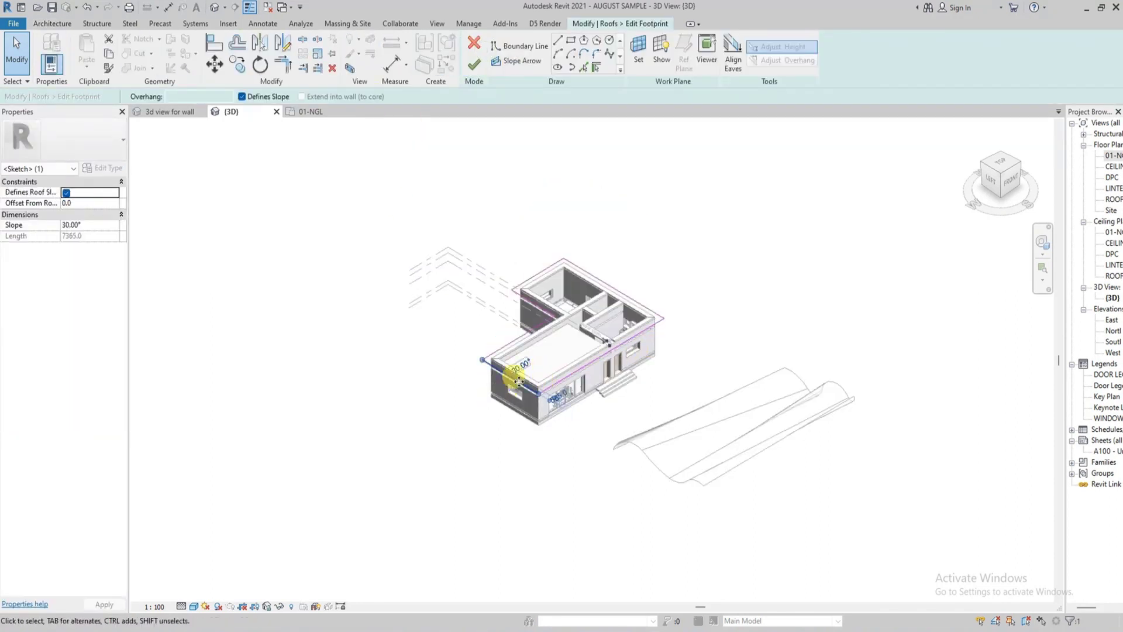
{"action": "scroll", "coordinate": [518, 379], "scroll_direction": "up", "scroll_amount": 4}
{"action": "left_click", "coordinate": [508, 371]}
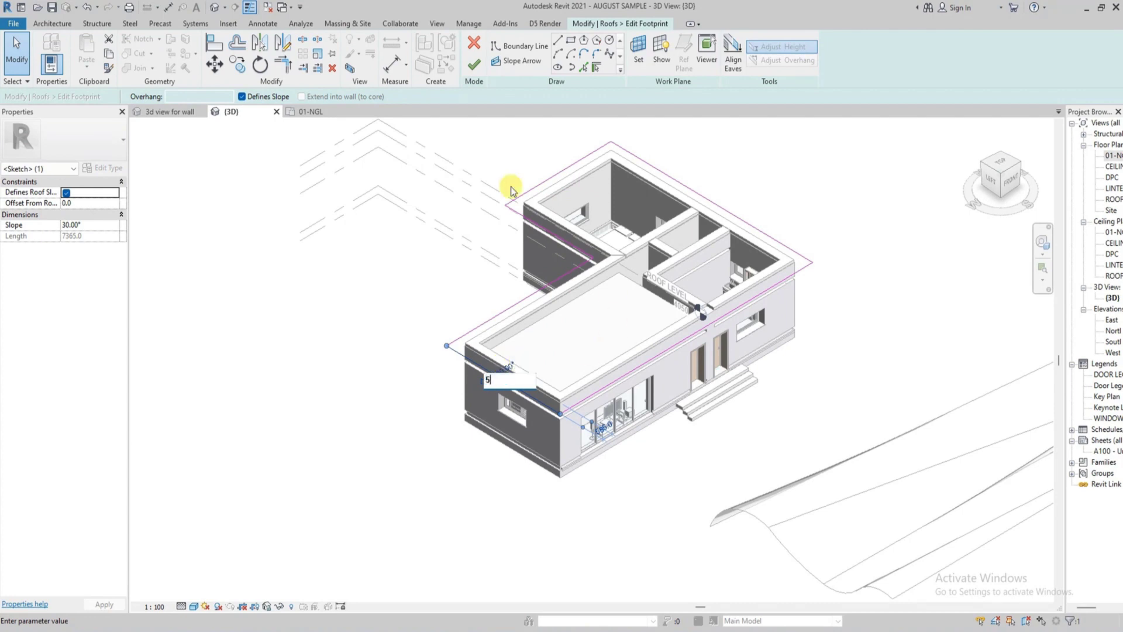
{"action": "left_click", "coordinate": [473, 67]}
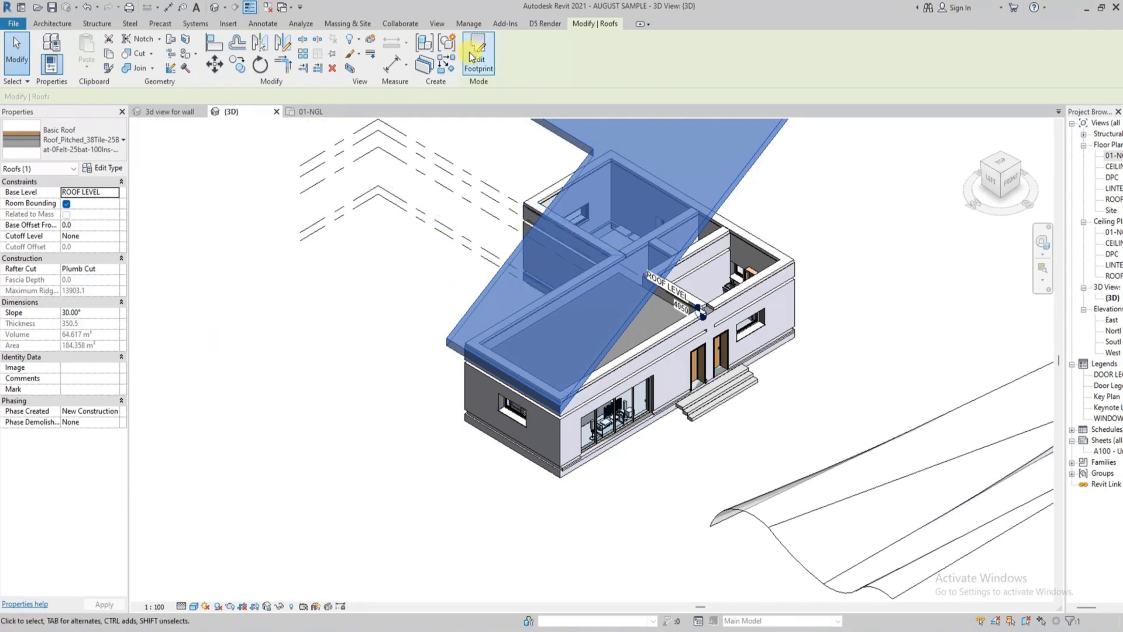
Step: Edit the roof footprint to give the west end boundary line a 5° slope, finish the sketch, and clear the selection
{"action": "left_click", "coordinate": [497, 376]}
{"action": "left_click", "coordinate": [509, 369]}
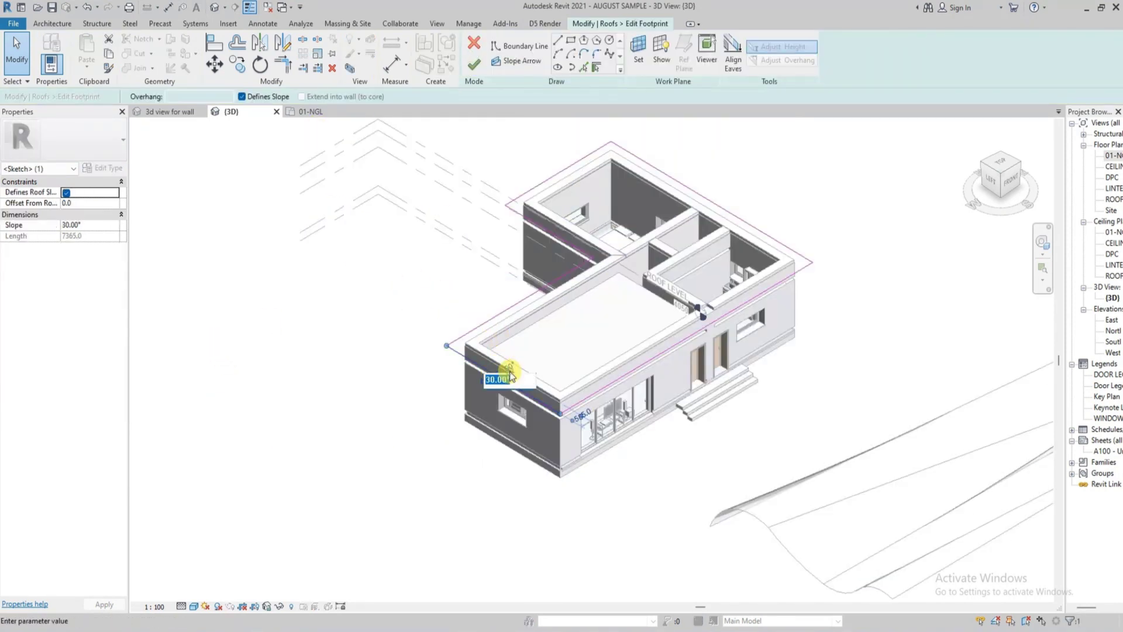
{"action": "type", "text": "5"}
{"action": "left_click", "coordinate": [468, 464]}
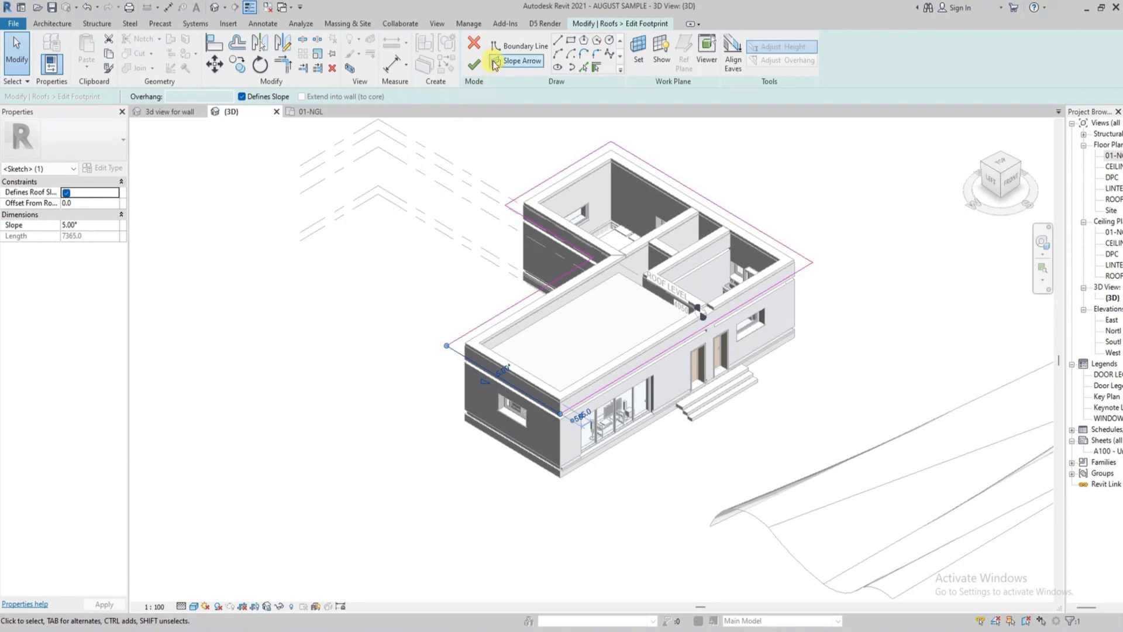
{"action": "left_click", "coordinate": [480, 61]}
{"action": "left_click", "coordinate": [308, 313]}
Step: Set the whole roof's slope to 10° in its properties and inspect the mono-pitch roof
{"action": "left_click_drag", "start_coordinate": [997, 167], "coordinate": [784, 193]}
{"action": "left_click", "coordinate": [625, 368]}
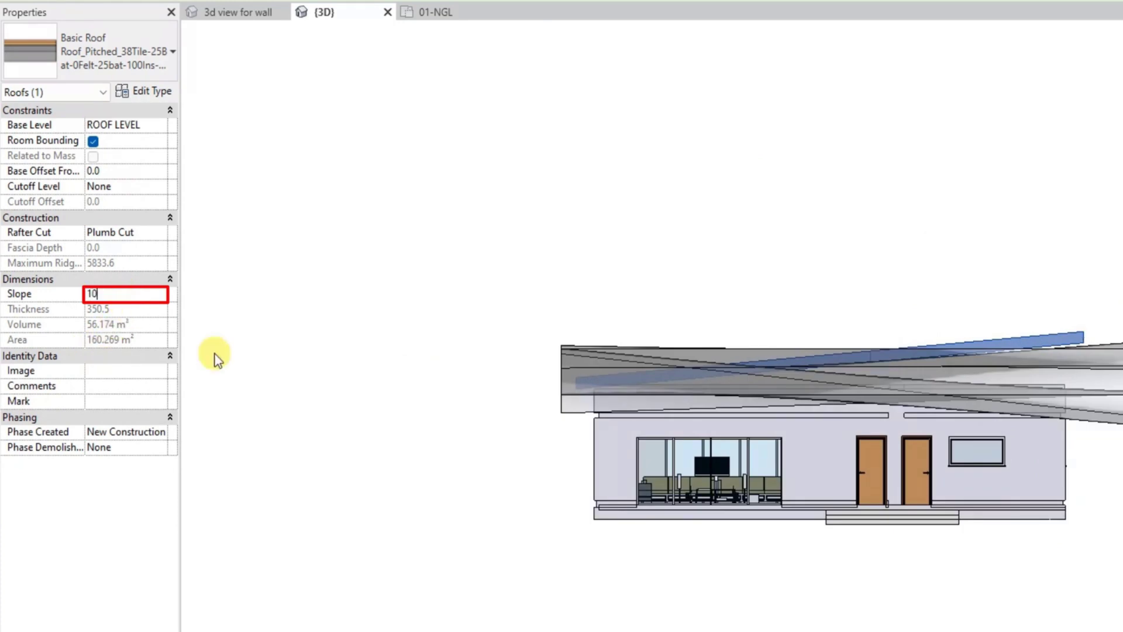
{"action": "left_click", "coordinate": [326, 283]}
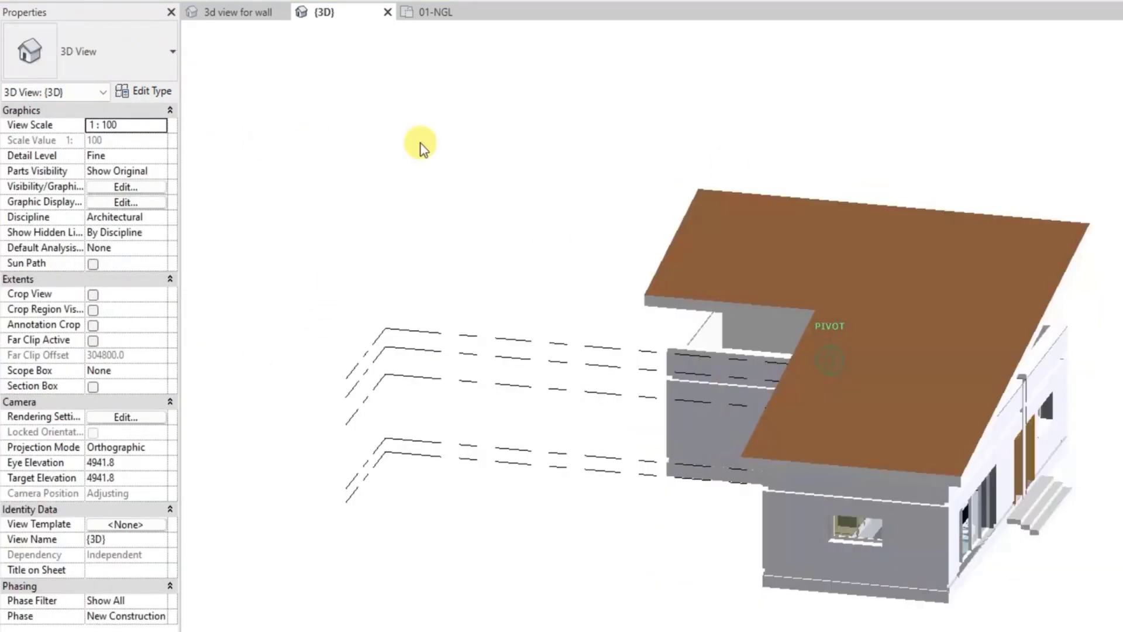
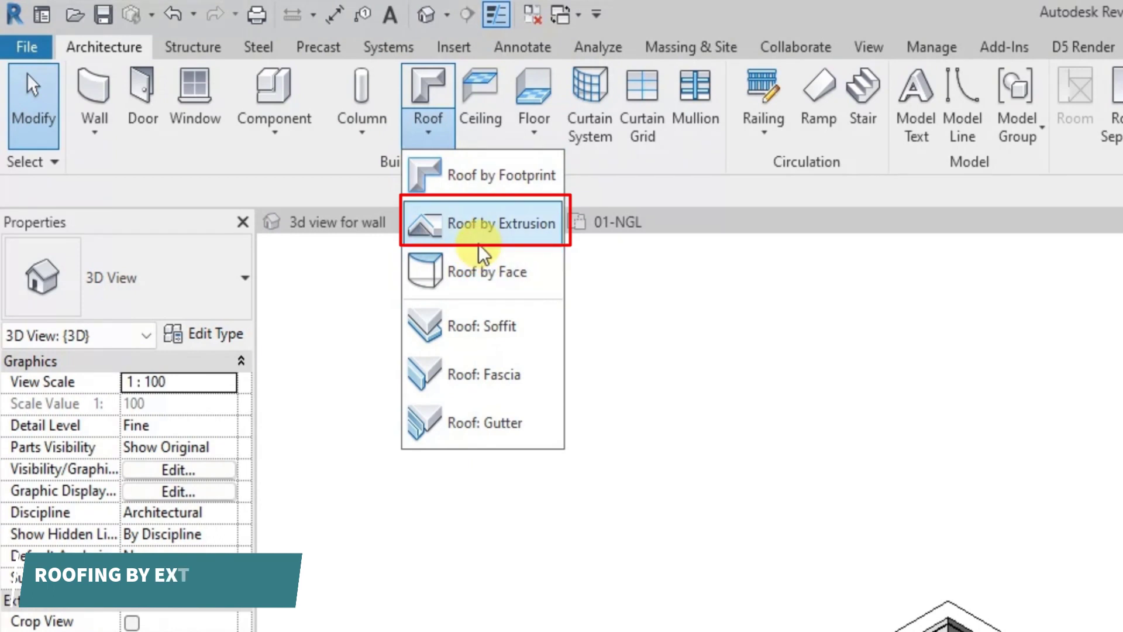
Step: Start a roof by extrusion on the three-window wall's face as a picked work plane, with ROOF LEVEL as reference and offset 0.0
{"action": "left_click", "coordinate": [497, 243]}
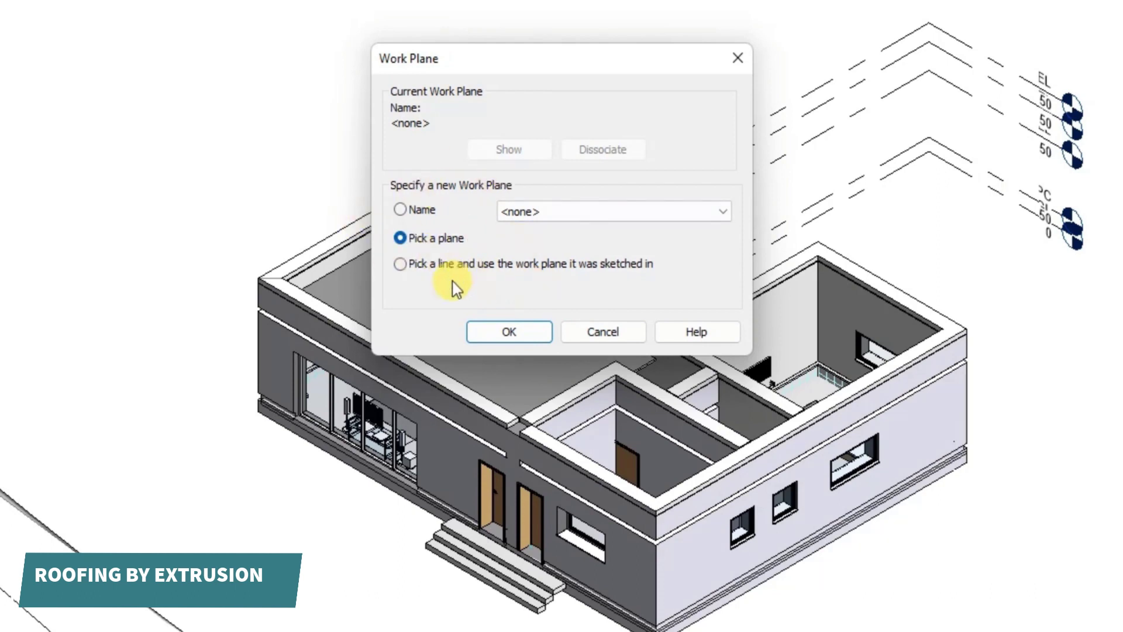
{"action": "left_click", "coordinate": [494, 333]}
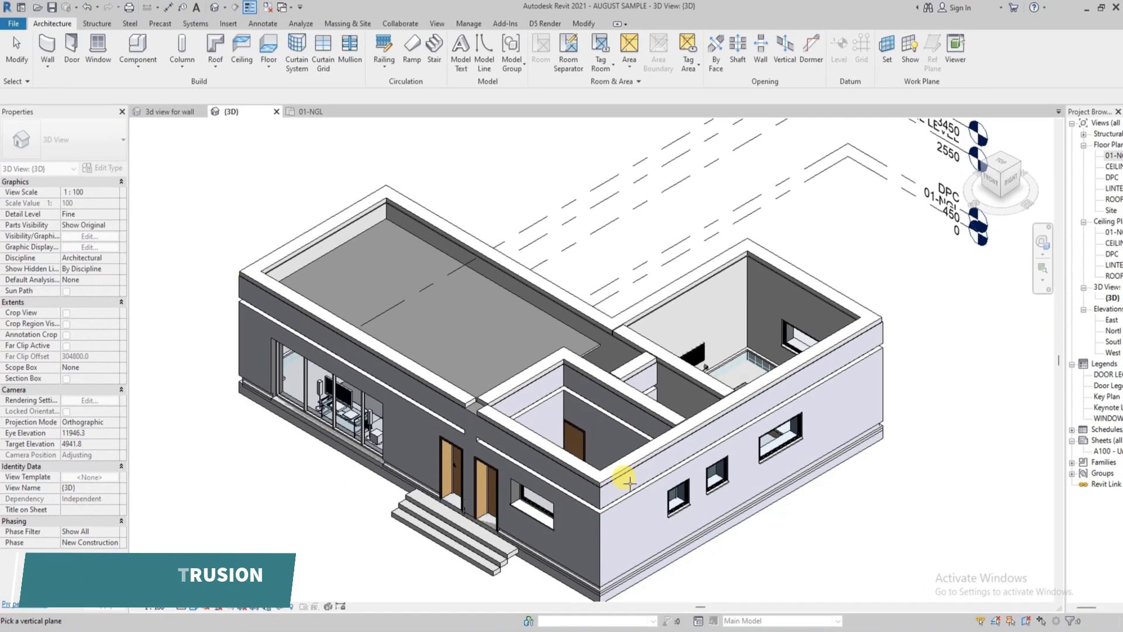
{"action": "left_click", "coordinate": [580, 507]}
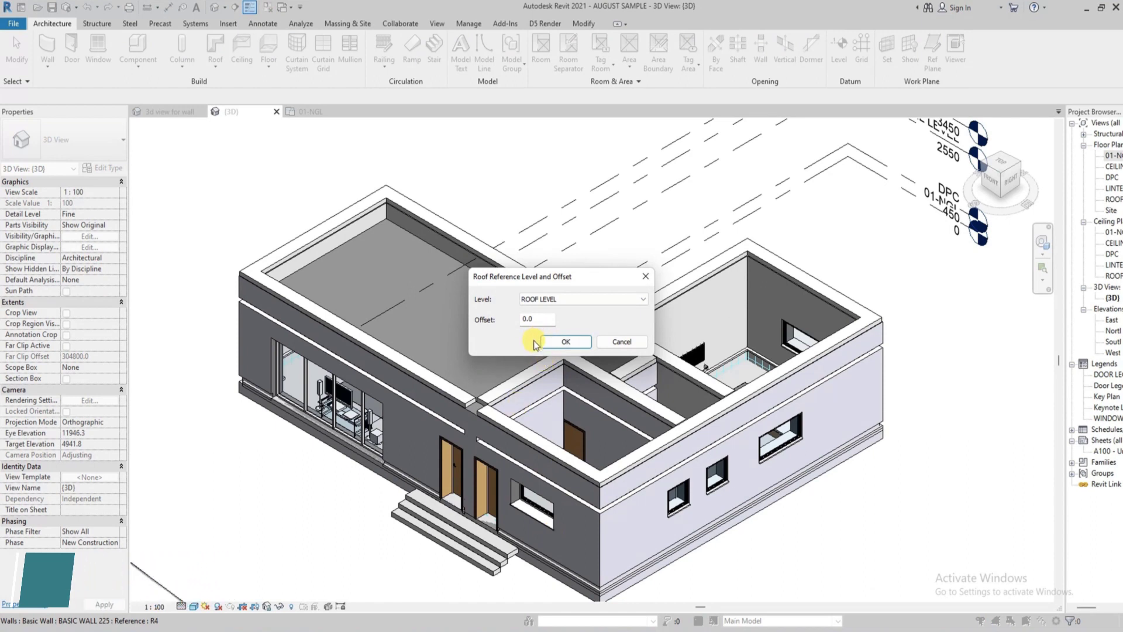
{"action": "left_click", "coordinate": [565, 345]}
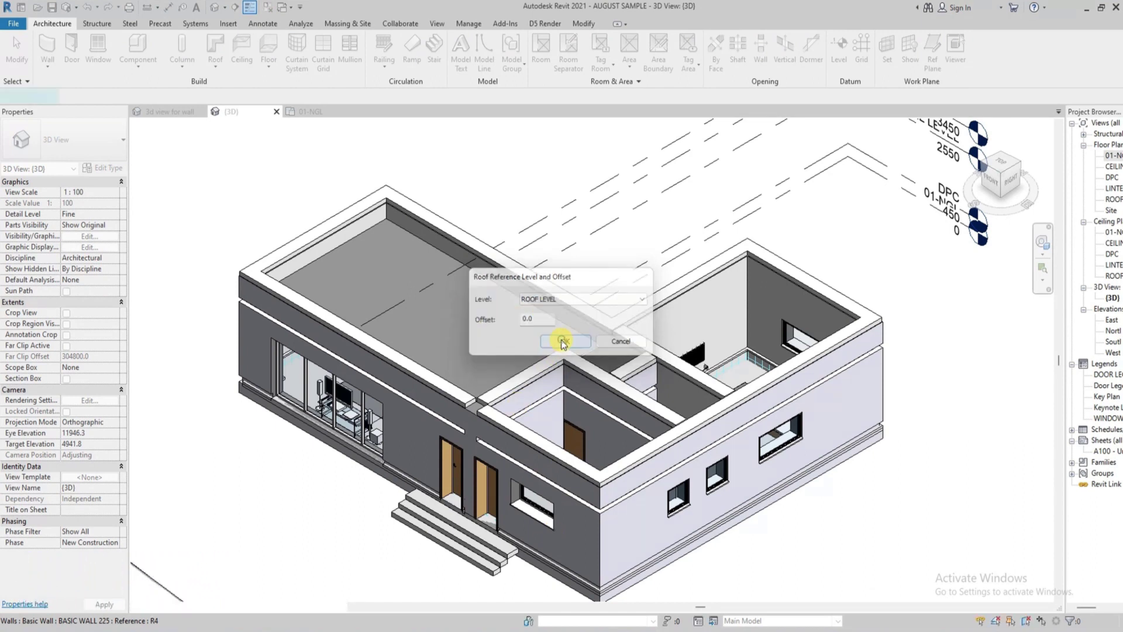
Step: Facing the three-window wall, sketch a 600 horizontal line along ROOF LEVEL outward from the wall edge on the entrance-steps side
{"action": "scroll", "coordinate": [609, 348], "scroll_direction": "down", "scroll_amount": 3}
{"action": "left_click", "coordinate": [1011, 186]}
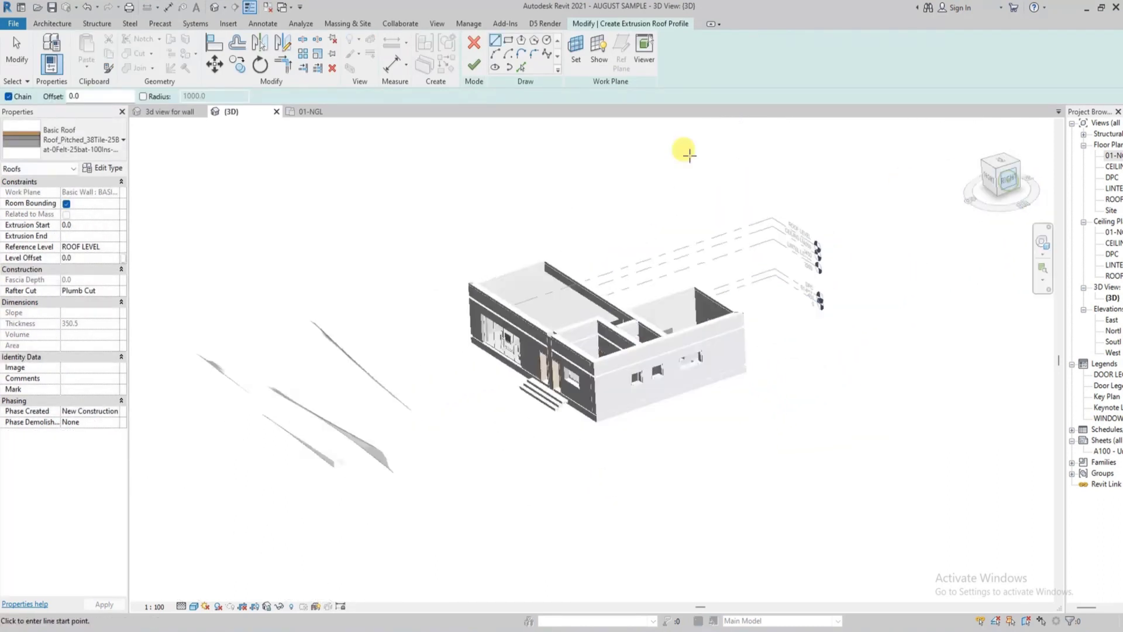
{"action": "scroll", "coordinate": [690, 384], "scroll_direction": "up", "scroll_amount": 4}
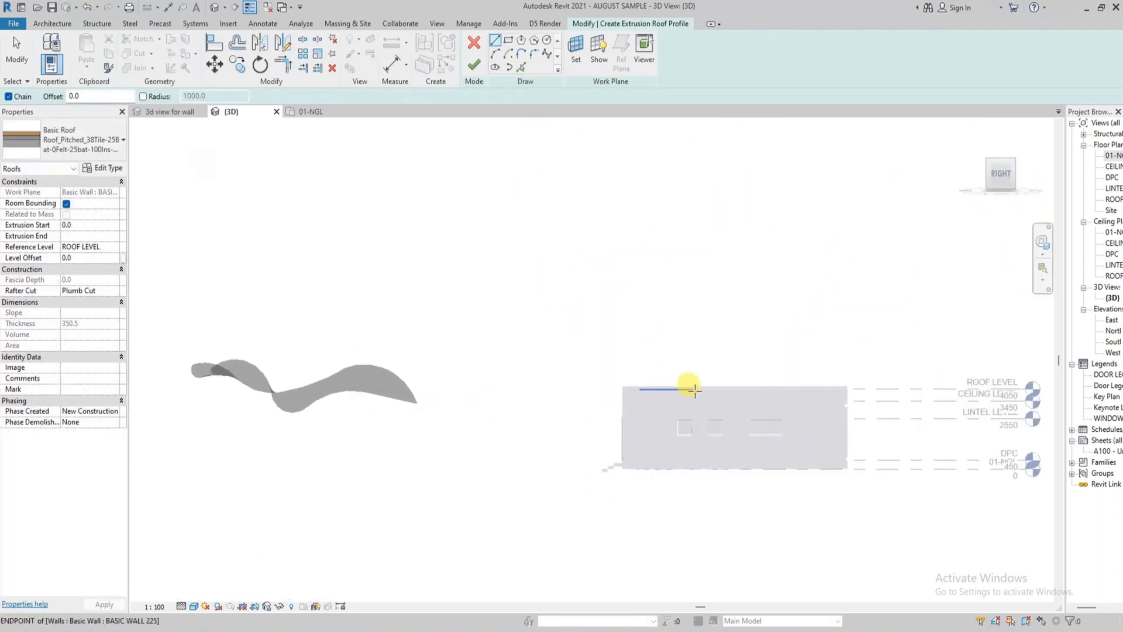
{"action": "middle_click_drag", "start_coordinate": [531, 380], "coordinate": [569, 415]}
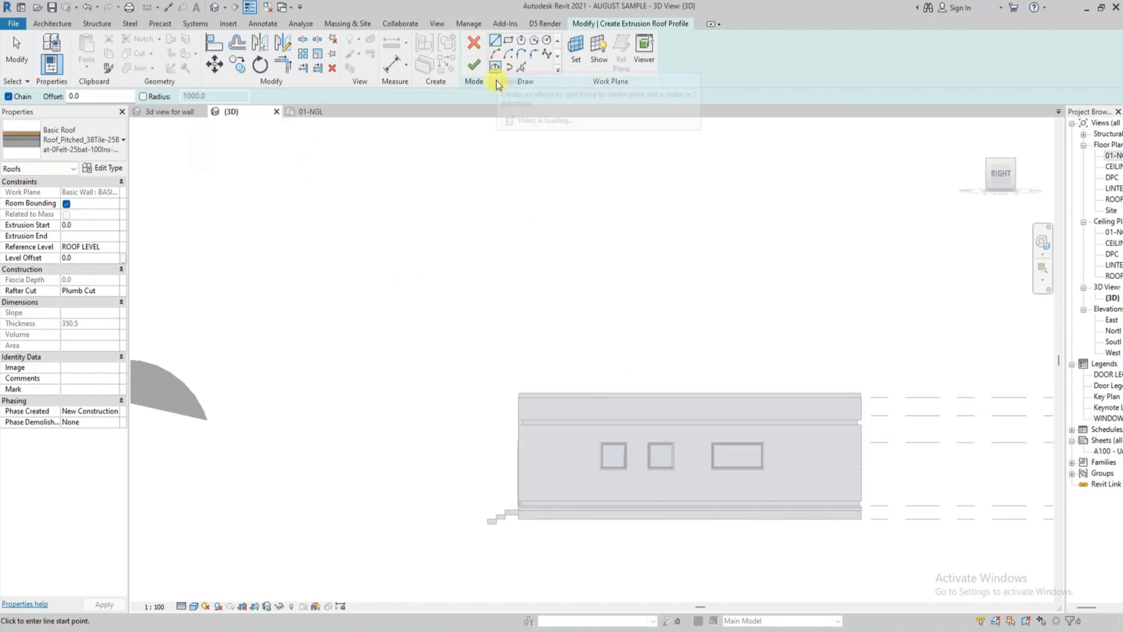
{"action": "left_click", "coordinate": [516, 398]}
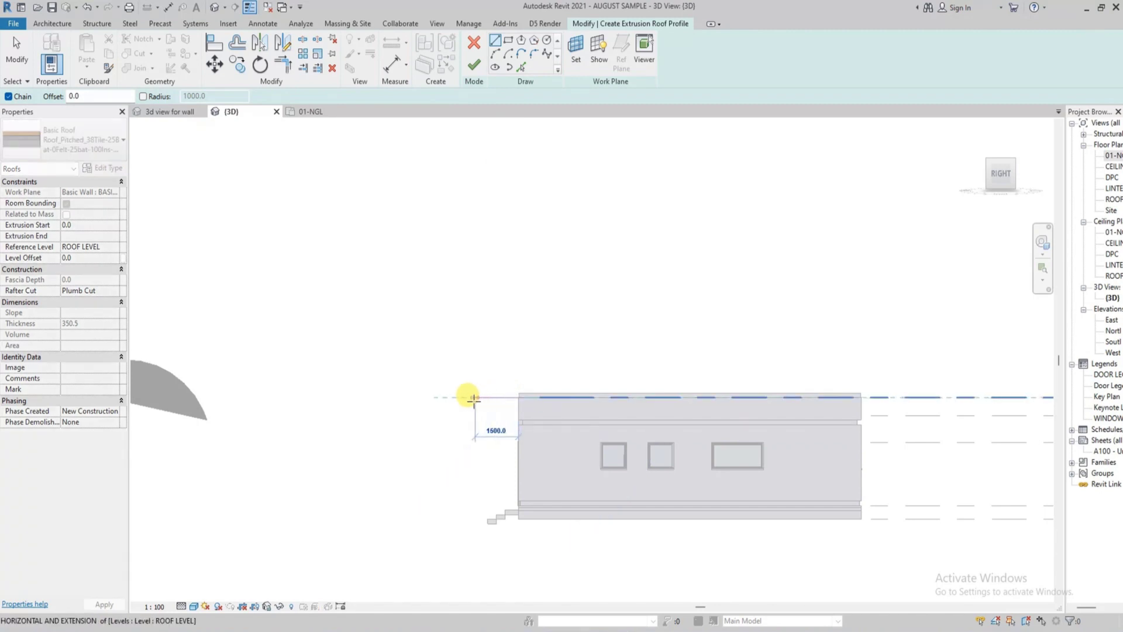
{"action": "scroll", "coordinate": [481, 397], "scroll_direction": "up", "scroll_amount": 3}
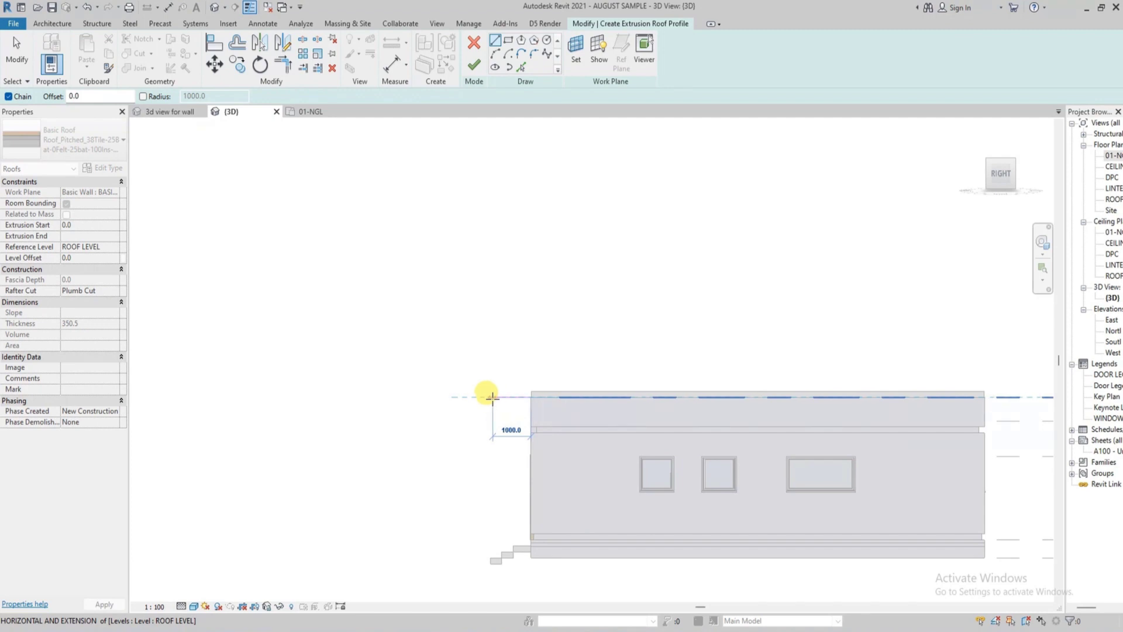
{"action": "left_click", "coordinate": [505, 399]}
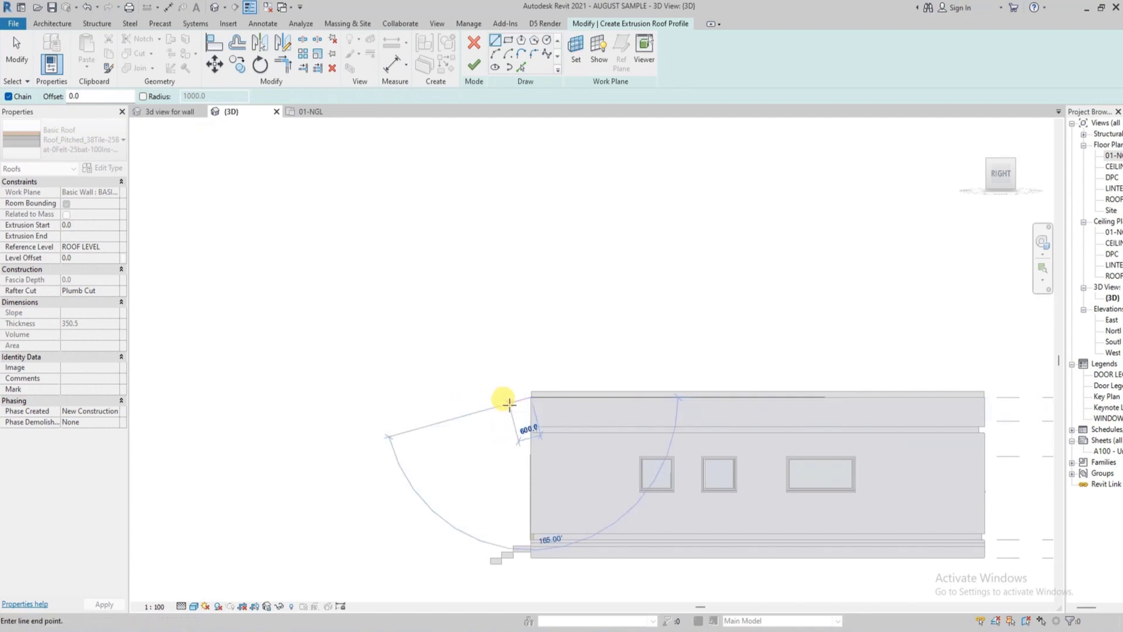
{"action": "scroll", "coordinate": [498, 388], "scroll_direction": "down", "scroll_amount": 1}
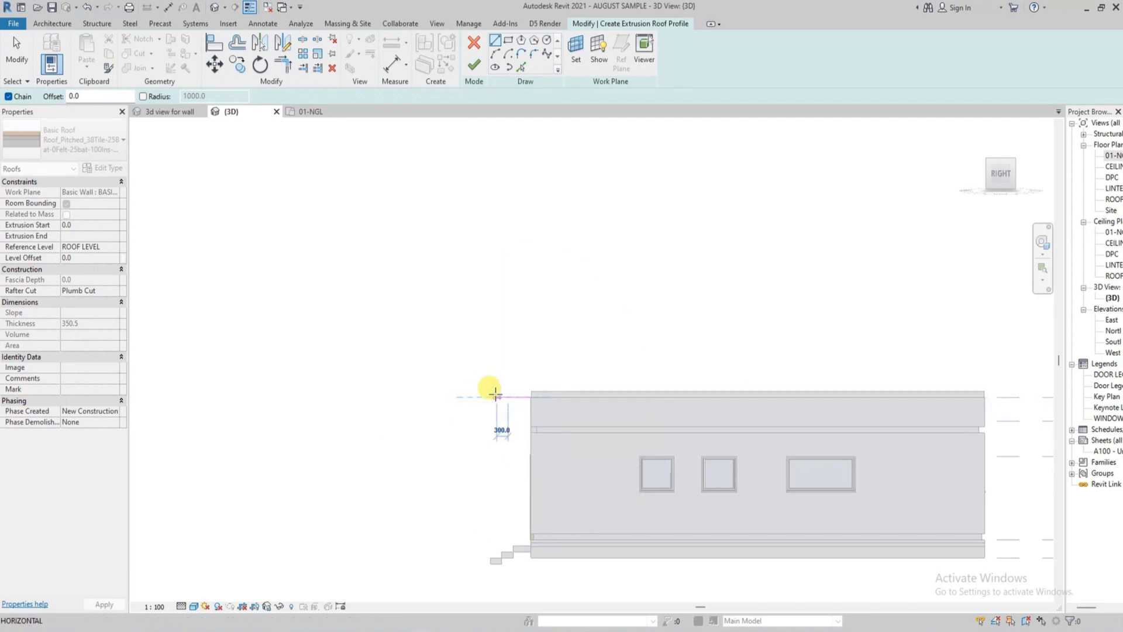
{"action": "key", "text": "Escape"}
Step: Sketch a short horizontal line along ROOF LEVEL beyond the wall's opposite edge, and join both outer ends with an upward arc of about 7860 radius
{"action": "scroll", "coordinate": [854, 398], "scroll_direction": "up", "scroll_amount": 2}
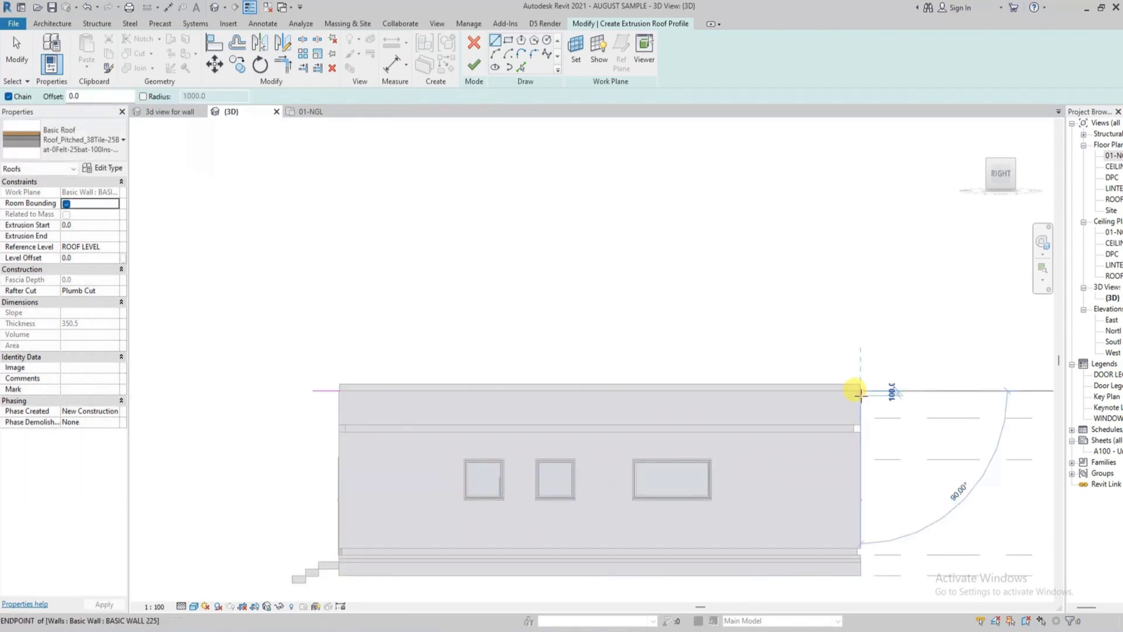
{"action": "left_click", "coordinate": [857, 396]}
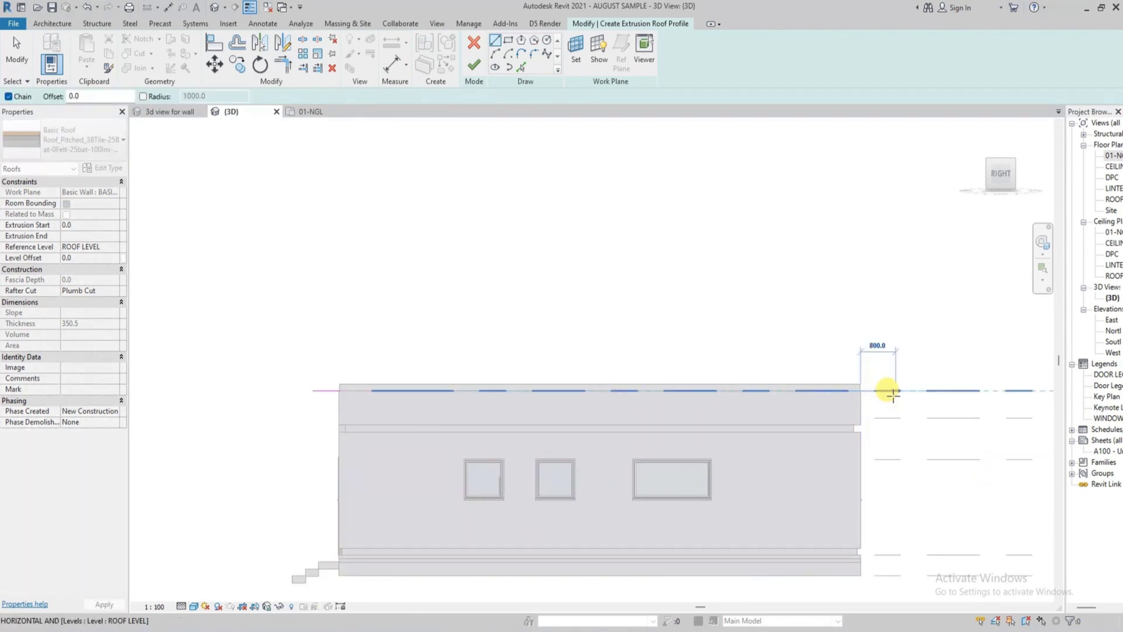
{"action": "left_click", "coordinate": [495, 53]}
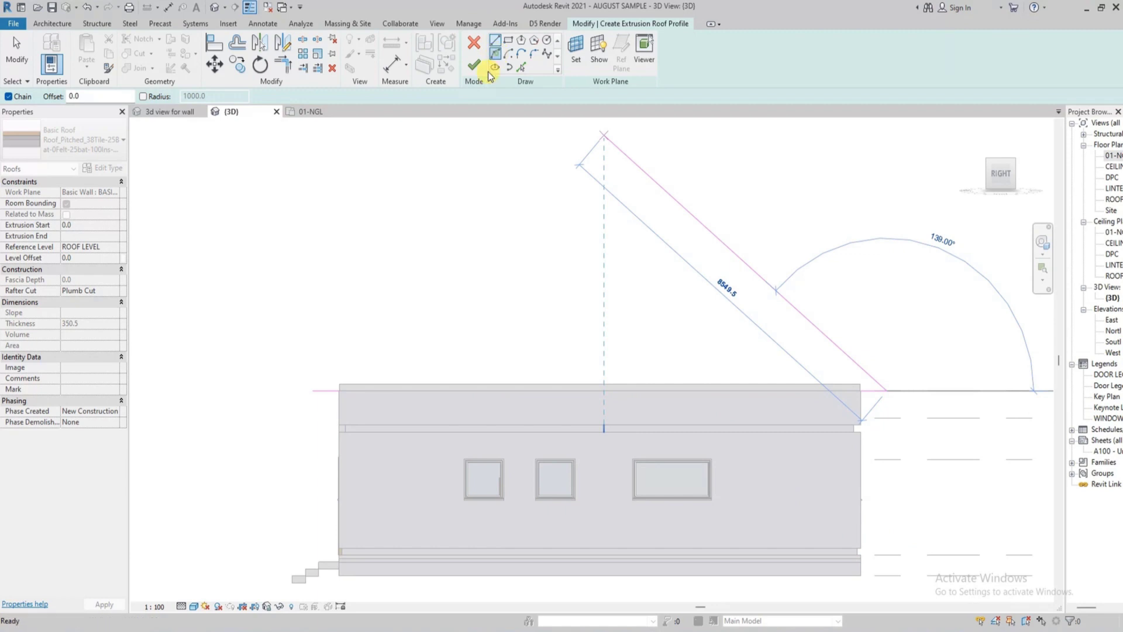
{"action": "left_click", "coordinate": [313, 392]}
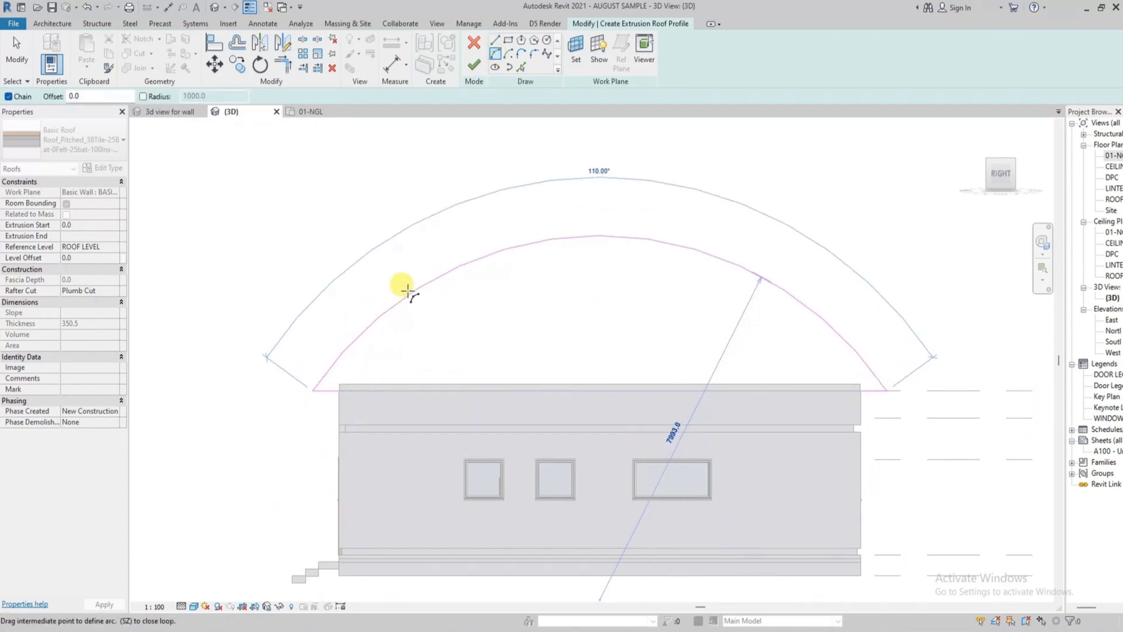
{"action": "left_click", "coordinate": [458, 251]}
{"action": "key", "text": "Escape"}
{"action": "key", "text": "Escape"}
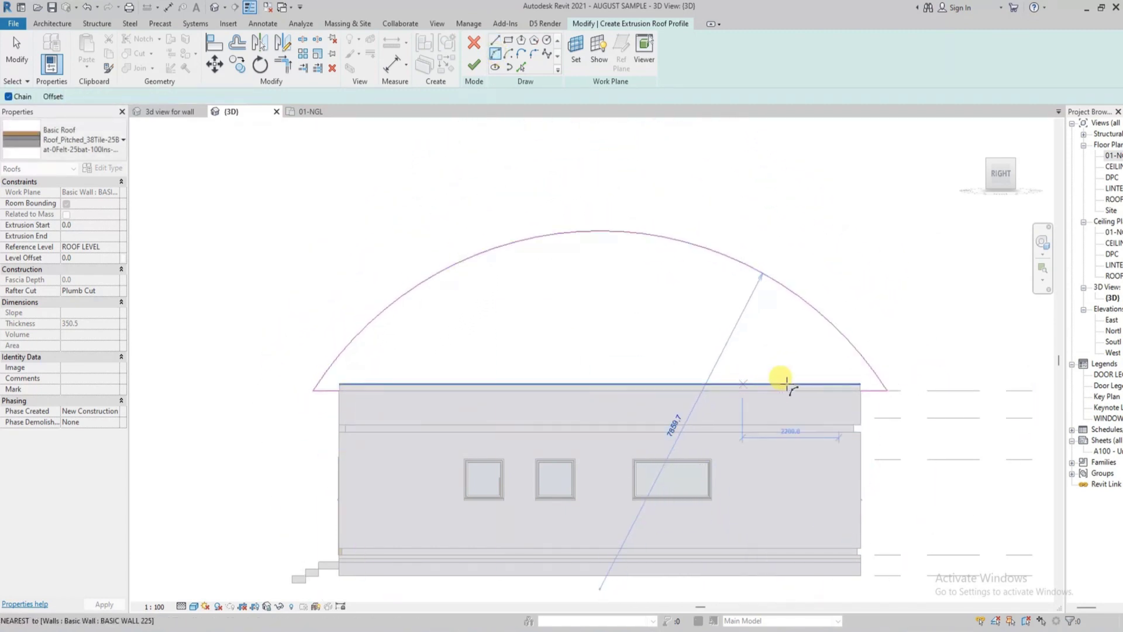
Step: Delete the two short horizontal helper lines from the roof profile, keeping only the arc, and finish the extrusion sketch
{"action": "left_click", "coordinate": [865, 391]}
{"action": "key", "text": "Delete"}
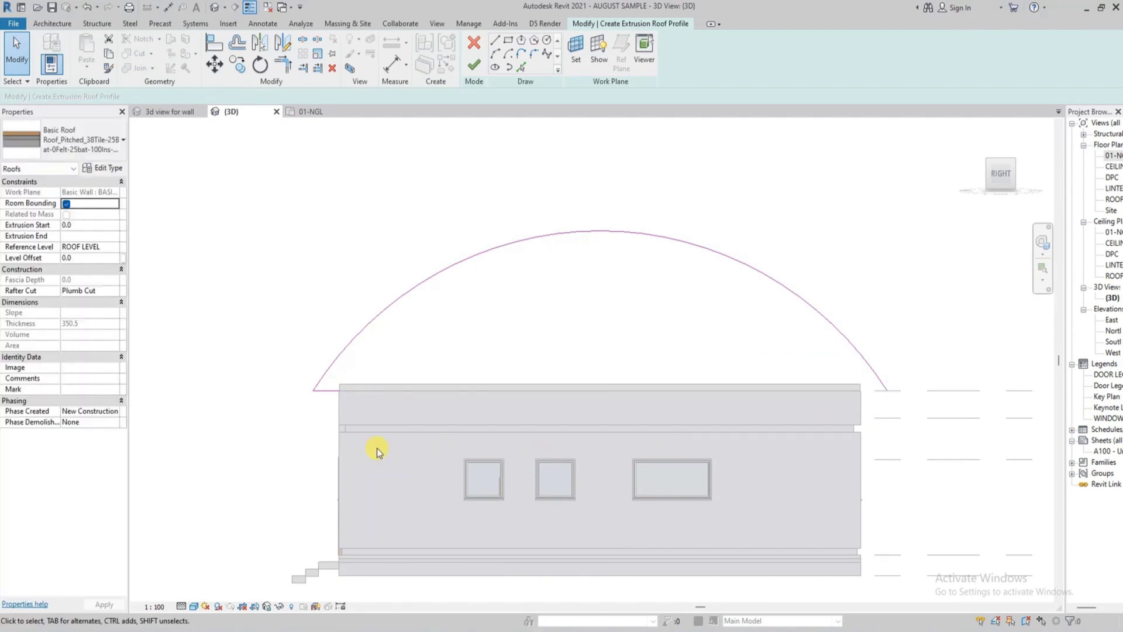
{"action": "left_click", "coordinate": [329, 396]}
{"action": "key", "text": "Delete"}
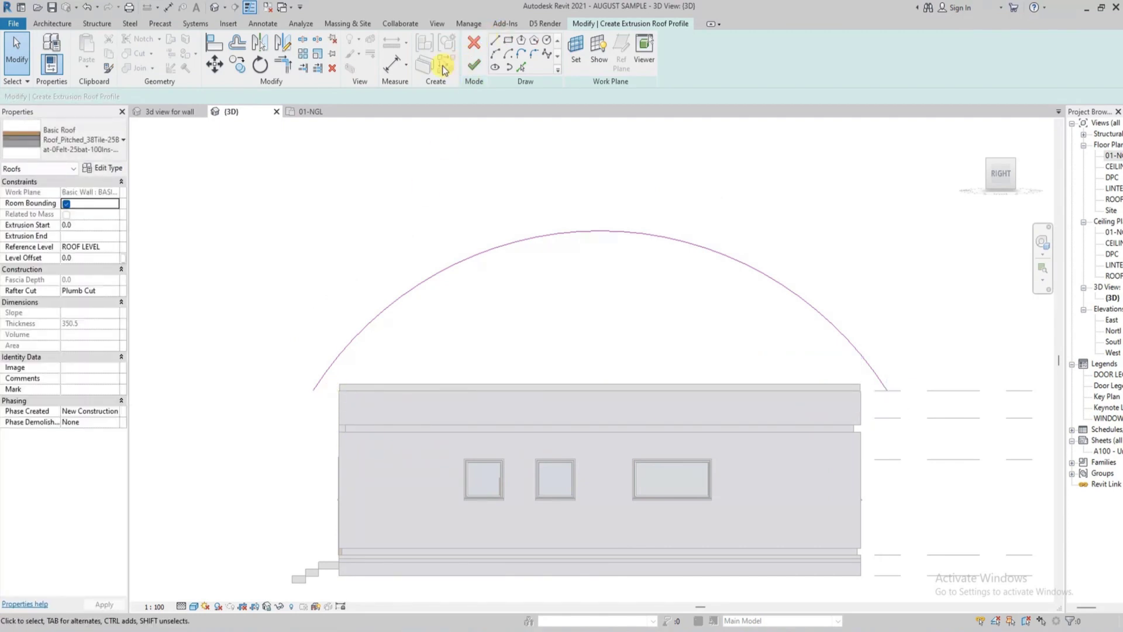
{"action": "left_click", "coordinate": [473, 67]}
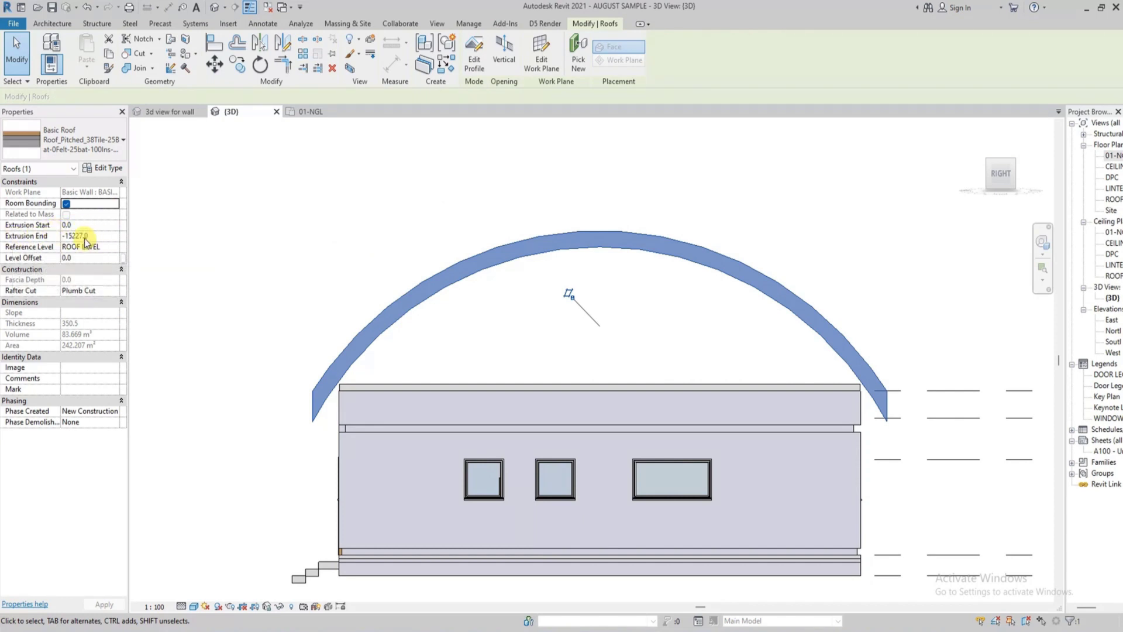
Step: Attach the top of the three-window wall to the underside of the curved roof
{"action": "mouse_move", "coordinate": [998, 179]}
{"action": "left_mouse_down"}
{"action": "mouse_move", "coordinate": [1028, 207]}
{"action": "mouse_move", "coordinate": [309, 207]}
{"action": "left_mouse_up"}
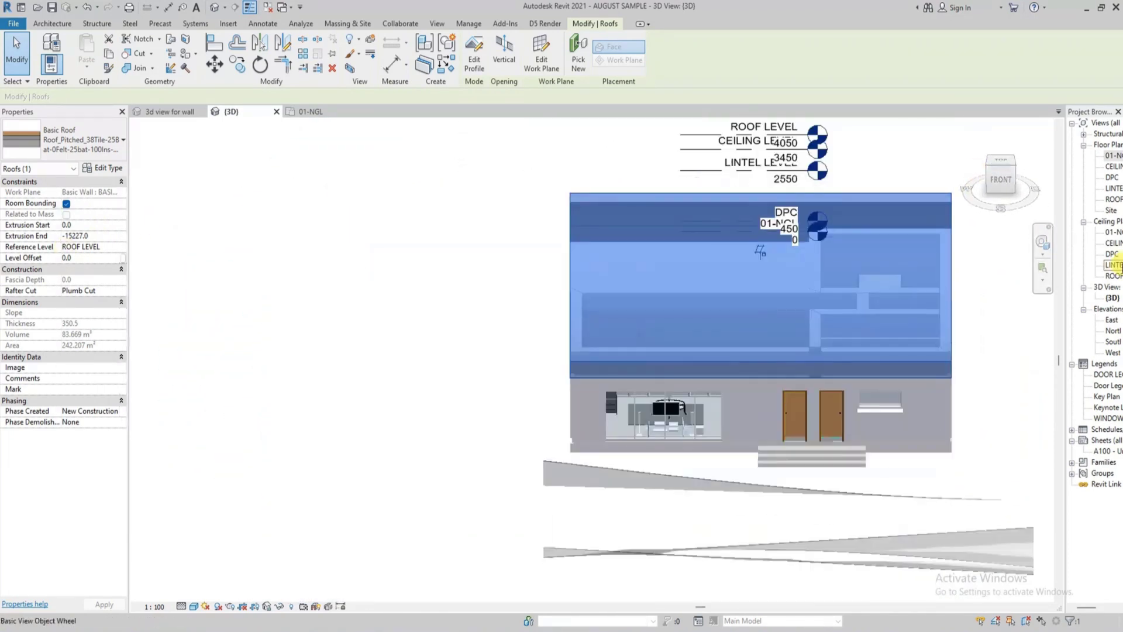
{"action": "left_click", "coordinate": [1001, 162]}
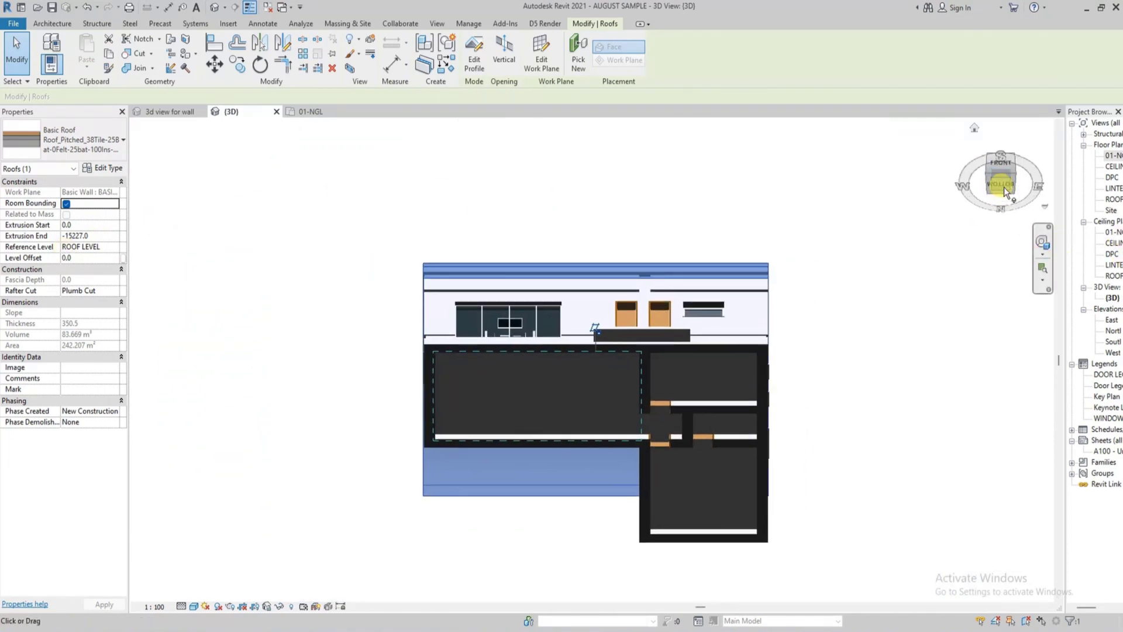
{"action": "left_click_drag", "start_coordinate": [1001, 183], "coordinate": [812, 219]}
{"action": "left_click", "coordinate": [812, 219]}
{"action": "left_click_drag", "start_coordinate": [1023, 168], "coordinate": [471, 319]}
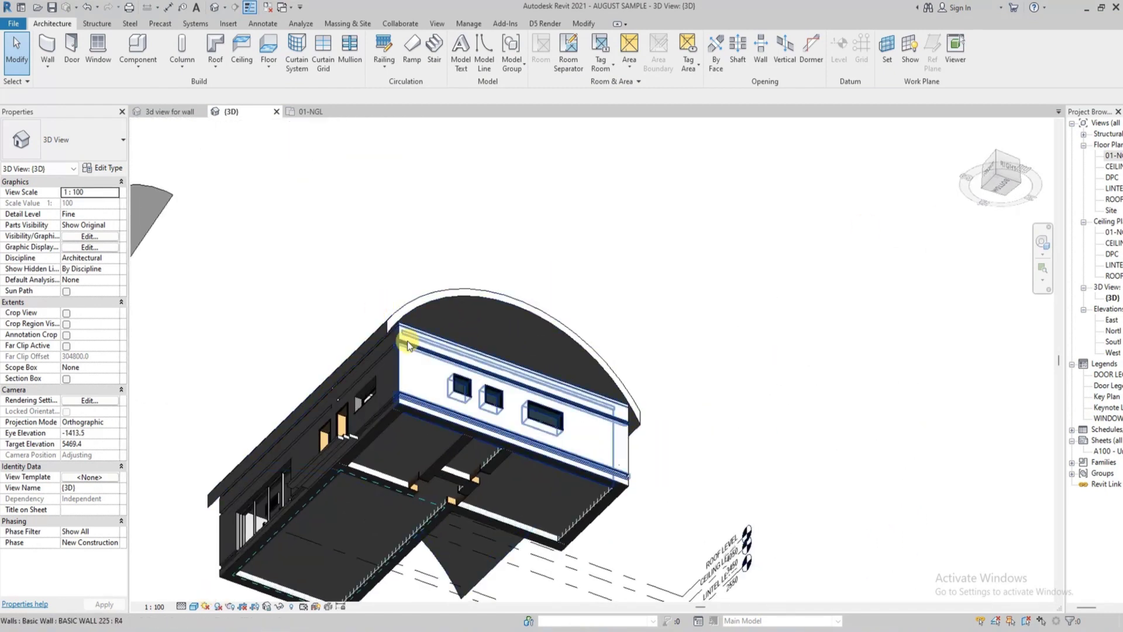
{"action": "scroll", "coordinate": [412, 344], "scroll_direction": "up", "scroll_amount": 3}
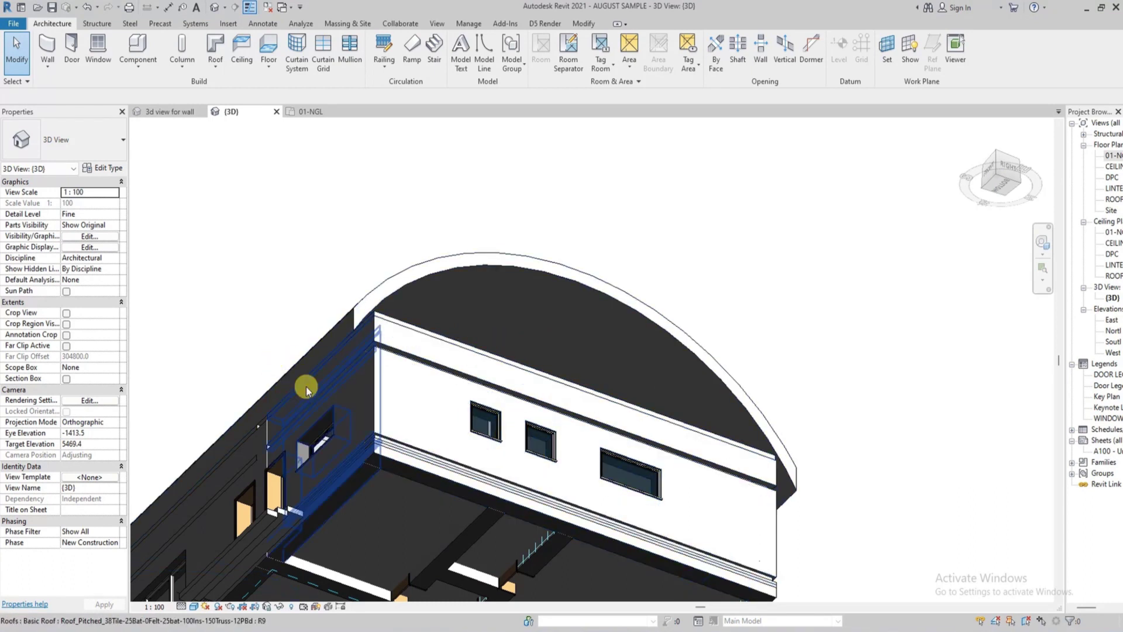
{"action": "left_click", "coordinate": [433, 337]}
{"action": "left_click", "coordinate": [556, 55]}
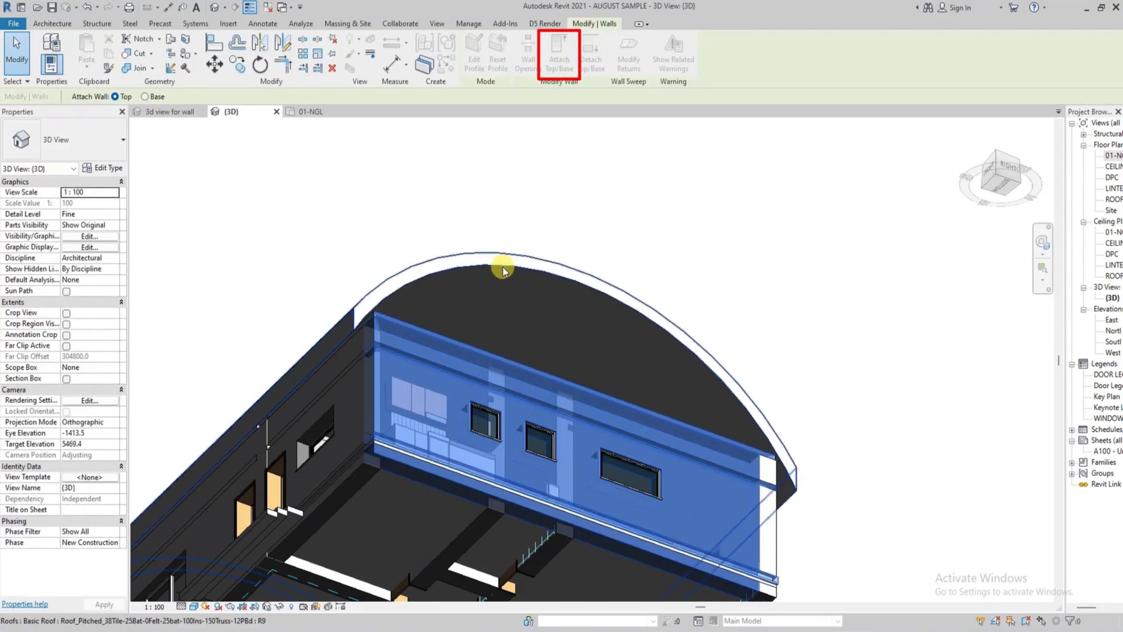
{"action": "left_click", "coordinate": [553, 261]}
{"action": "key", "text": "Escape"}
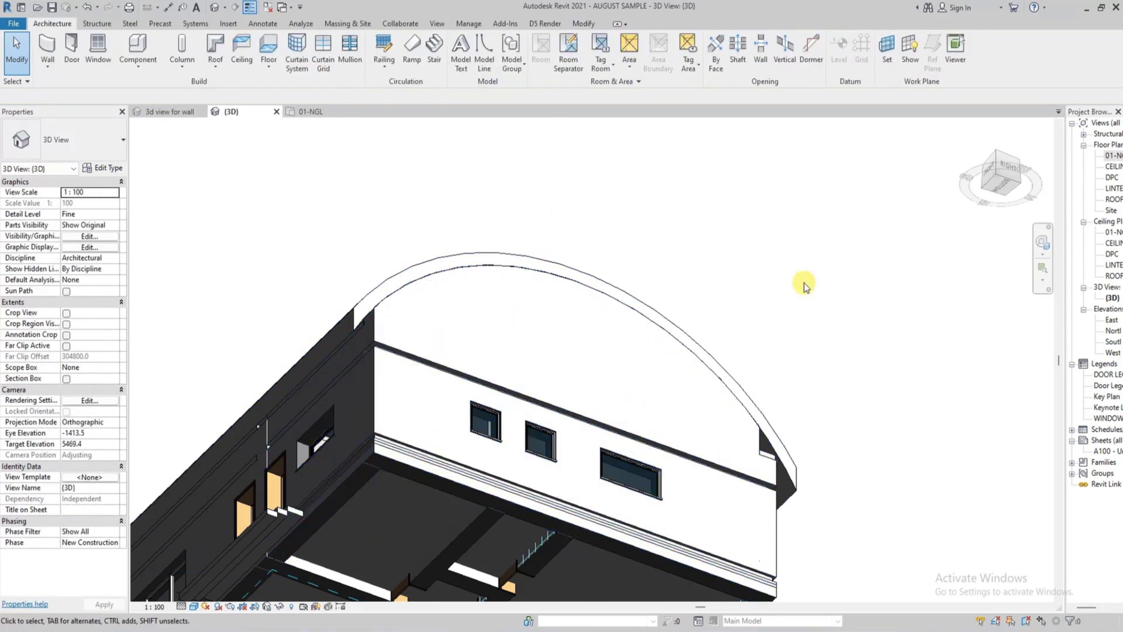
Step: Attach the top of the single-window wall adjoining the three-window wall to the curved roof
{"action": "left_click", "coordinate": [997, 179]}
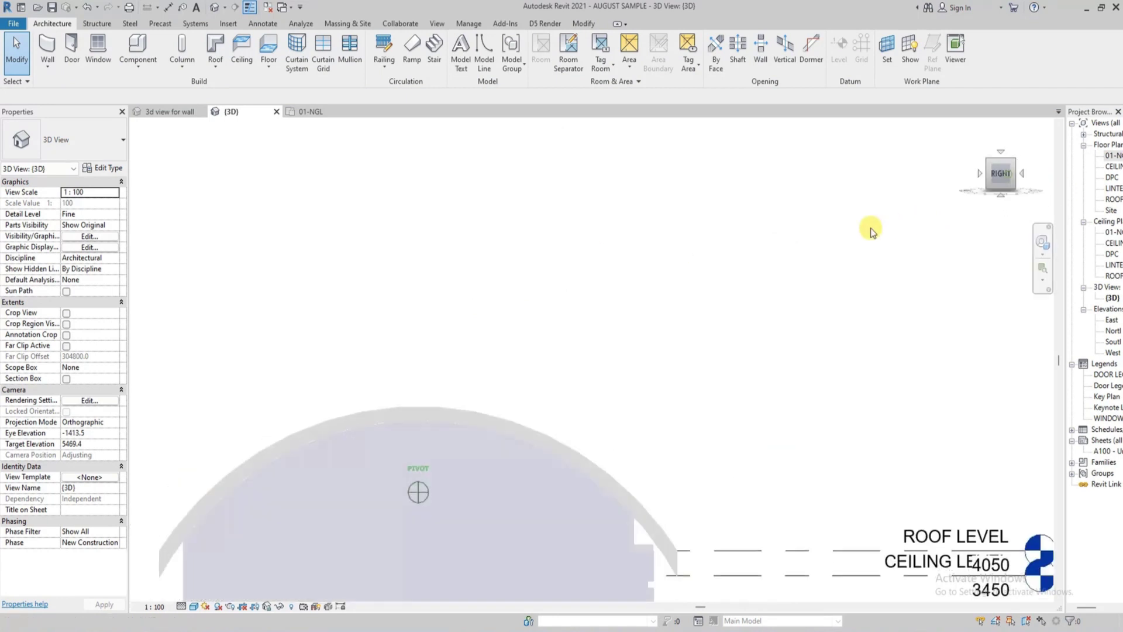
{"action": "middle_click_drag", "start_coordinate": [775, 214], "coordinate": [818, 160], "text": "shift"}
{"action": "scroll", "coordinate": [357, 321], "scroll_direction": "up", "scroll_amount": 3}
{"action": "left_click", "coordinate": [374, 318]}
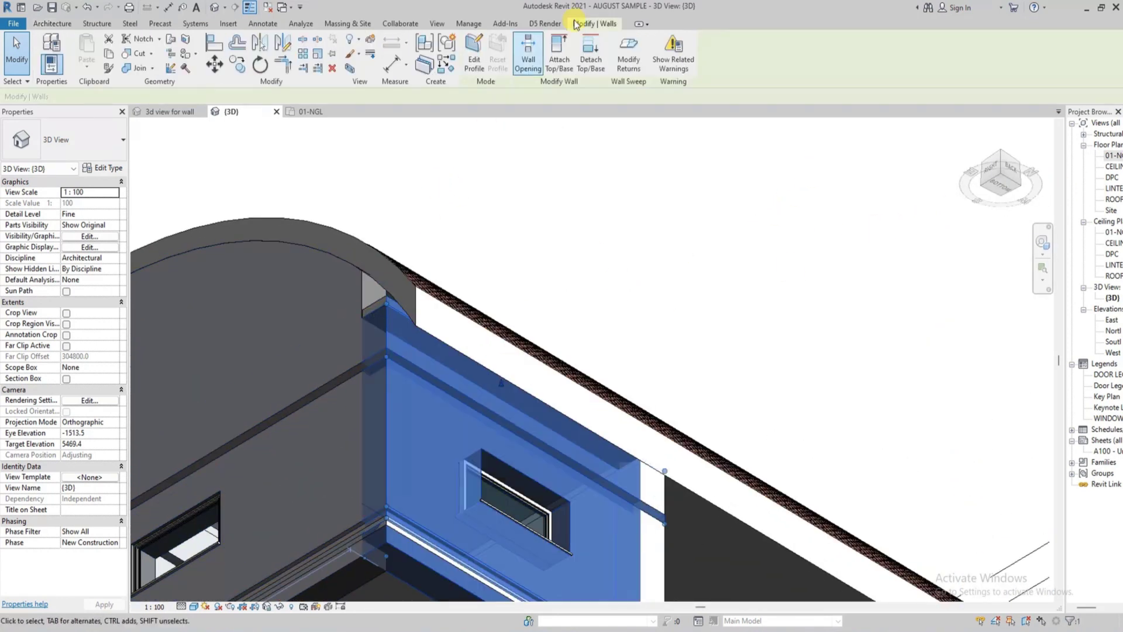
{"action": "left_click", "coordinate": [559, 58]}
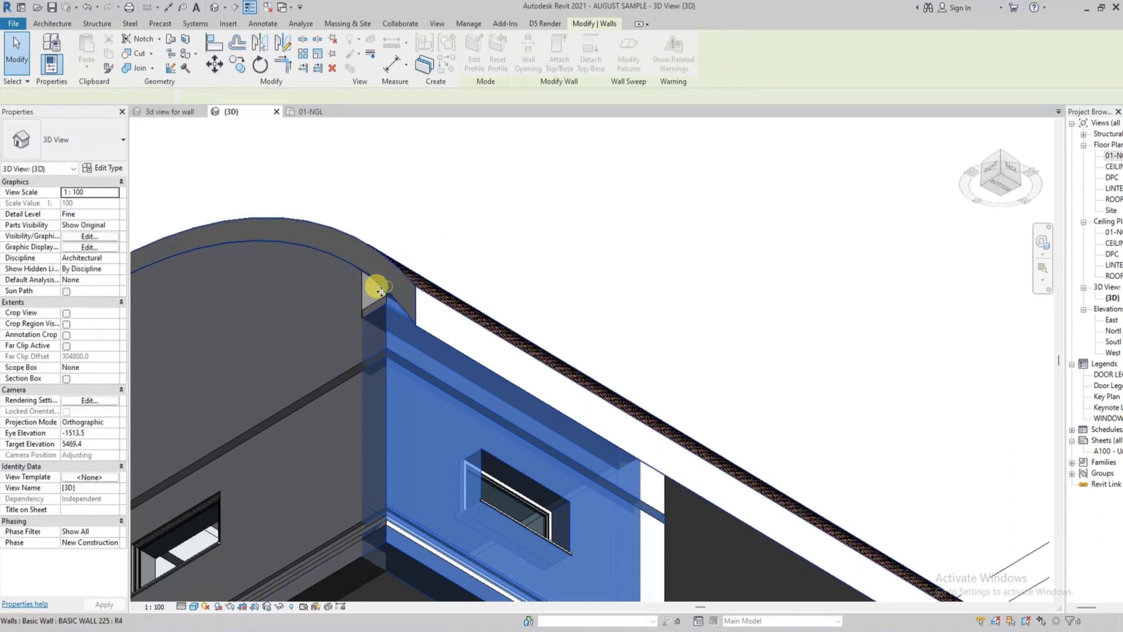
{"action": "left_click", "coordinate": [385, 295]}
{"action": "scroll", "coordinate": [409, 303], "scroll_direction": "down", "scroll_amount": 2}
{"action": "key", "text": "Escape"}
{"action": "key", "text": "Escape"}
{"action": "scroll", "coordinate": [451, 297], "scroll_direction": "down", "scroll_amount": 3}
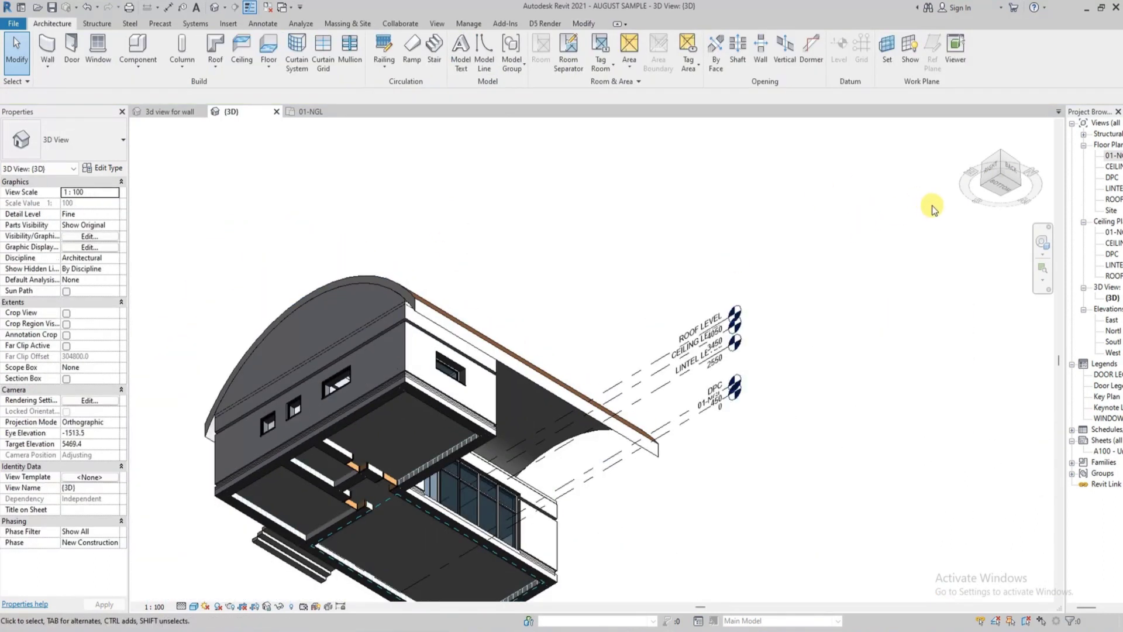
Step: Attach the tops of the windowless wall at the inner corner and the adjoining long glazed wall to the curved roof
{"action": "left_click_drag", "start_coordinate": [955, 173], "coordinate": [306, 464]}
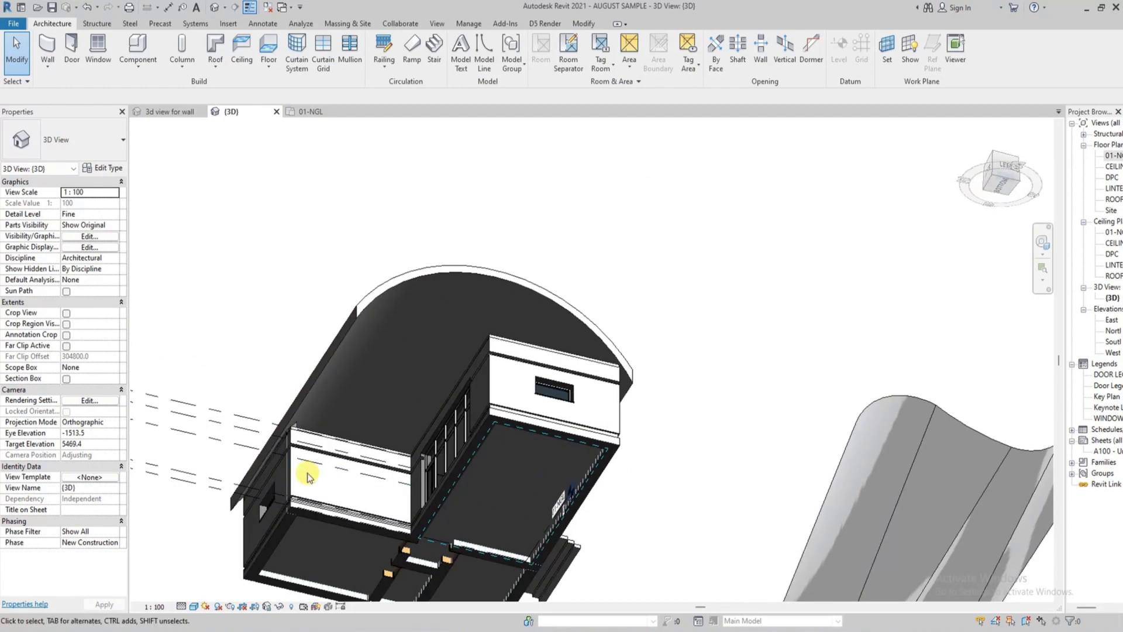
{"action": "left_click", "coordinate": [339, 440]}
{"action": "left_click", "coordinate": [560, 58]}
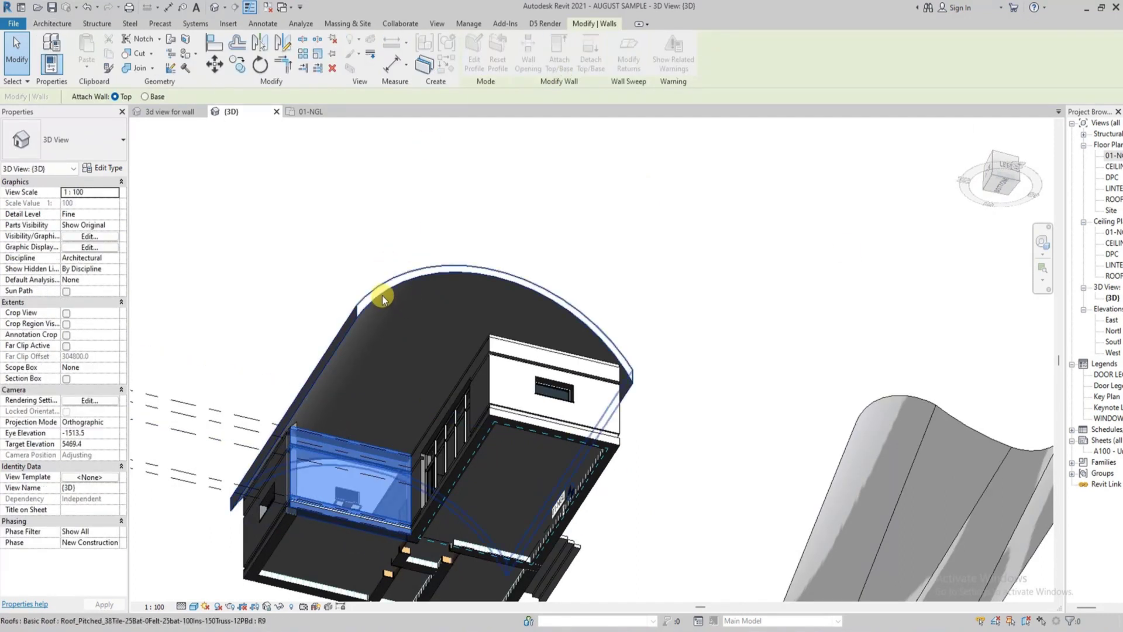
{"action": "left_click", "coordinate": [362, 359]}
{"action": "left_click", "coordinate": [447, 377]}
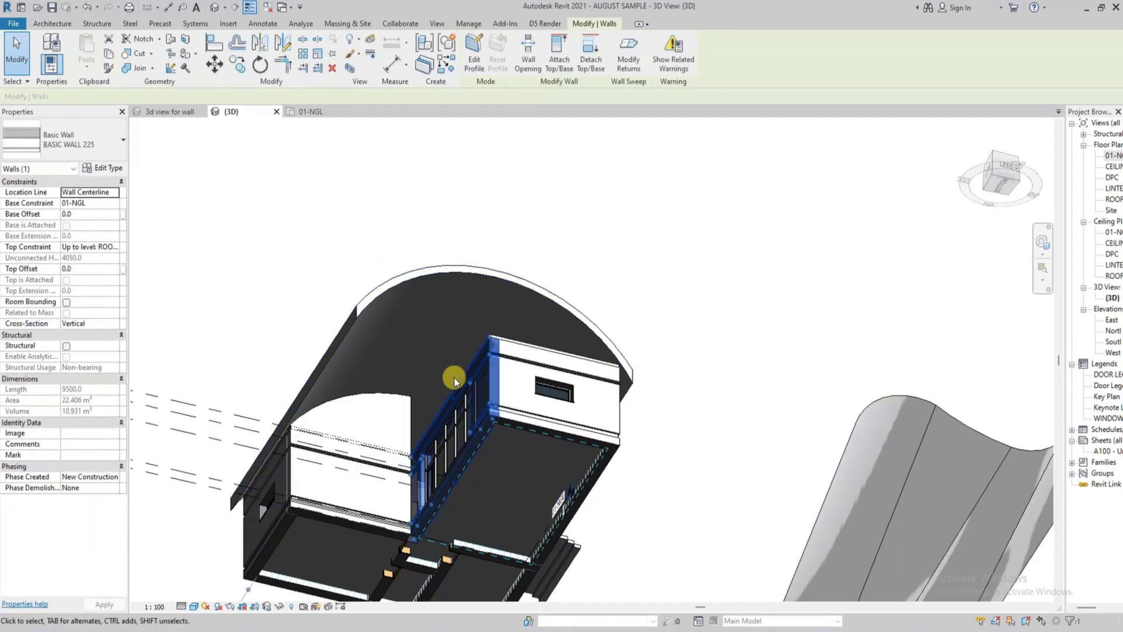
{"action": "left_click", "coordinate": [563, 63]}
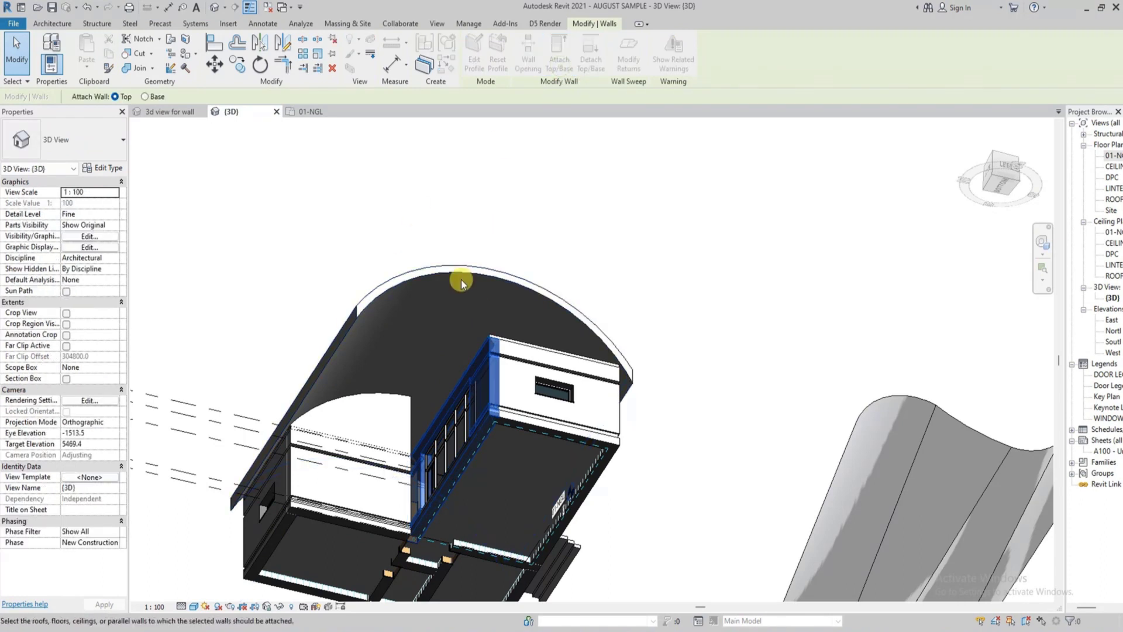
Step: Attach the tops of the single-window end wall and the long front wall with the entrance doors to the curved roof
{"action": "left_click", "coordinate": [530, 355]}
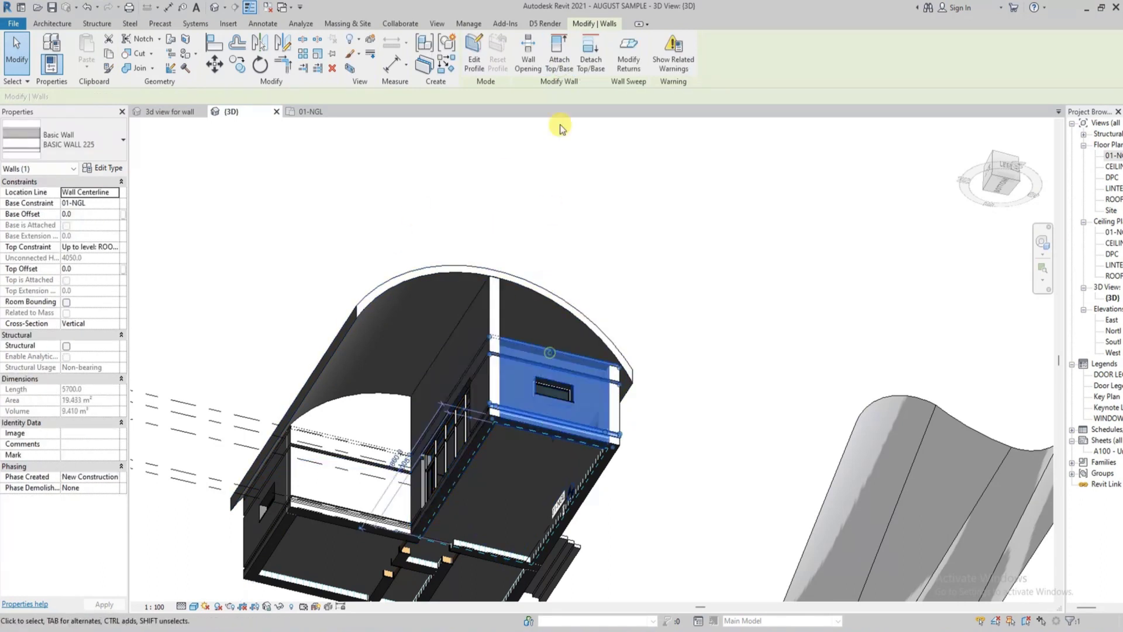
{"action": "left_click", "coordinate": [560, 60]}
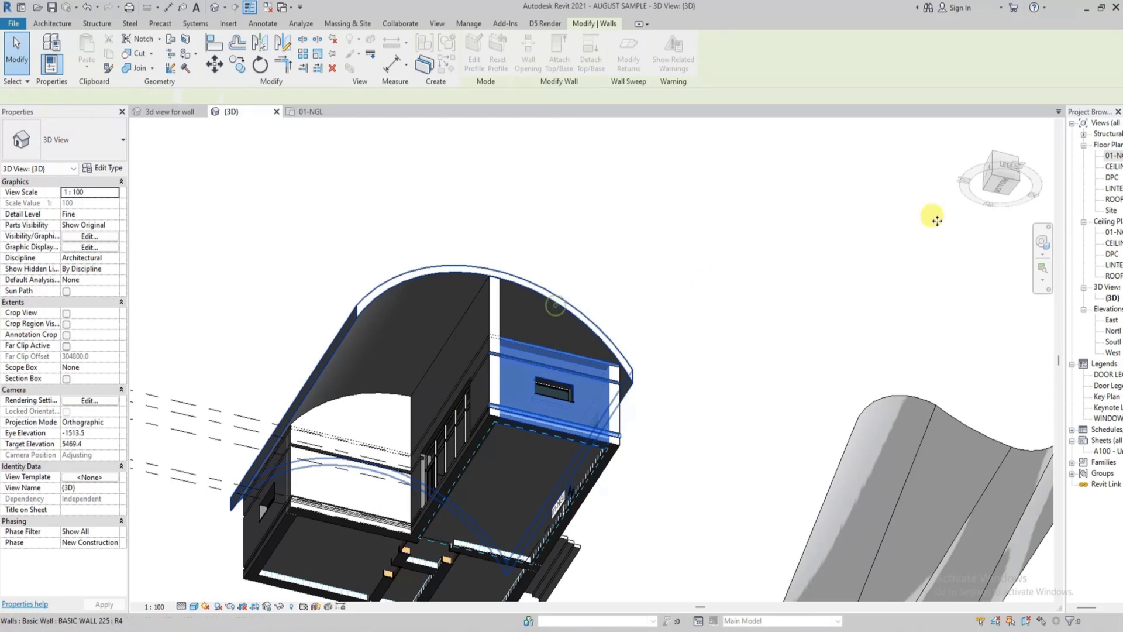
{"action": "left_click", "coordinate": [797, 265]}
{"action": "left_click_drag", "start_coordinate": [982, 181], "coordinate": [876, 275]}
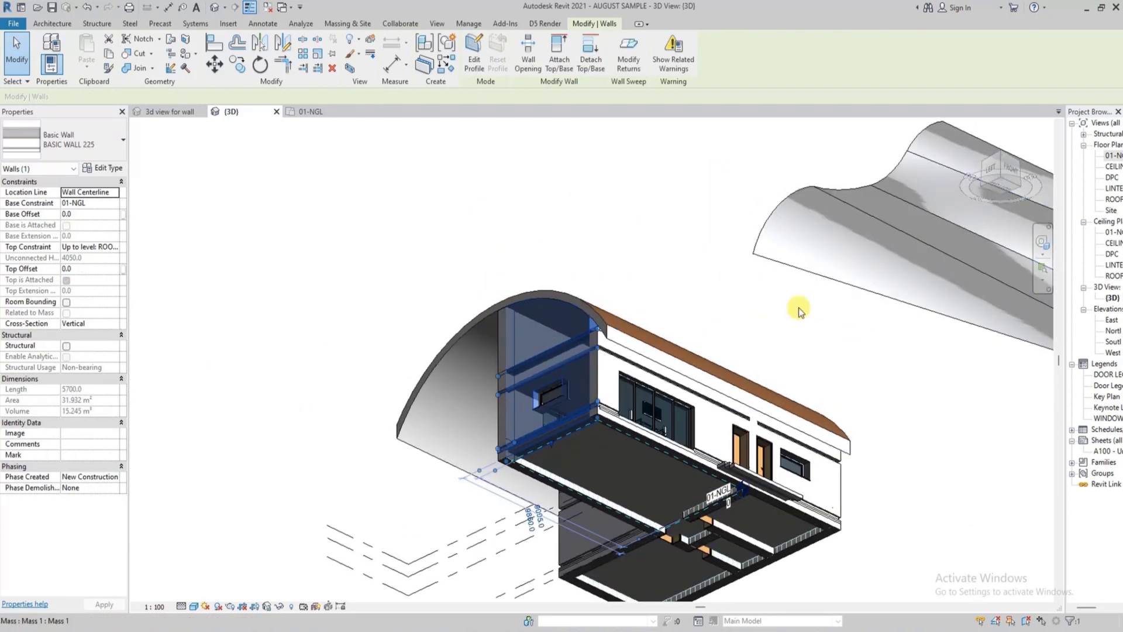
{"action": "left_click", "coordinate": [605, 368]}
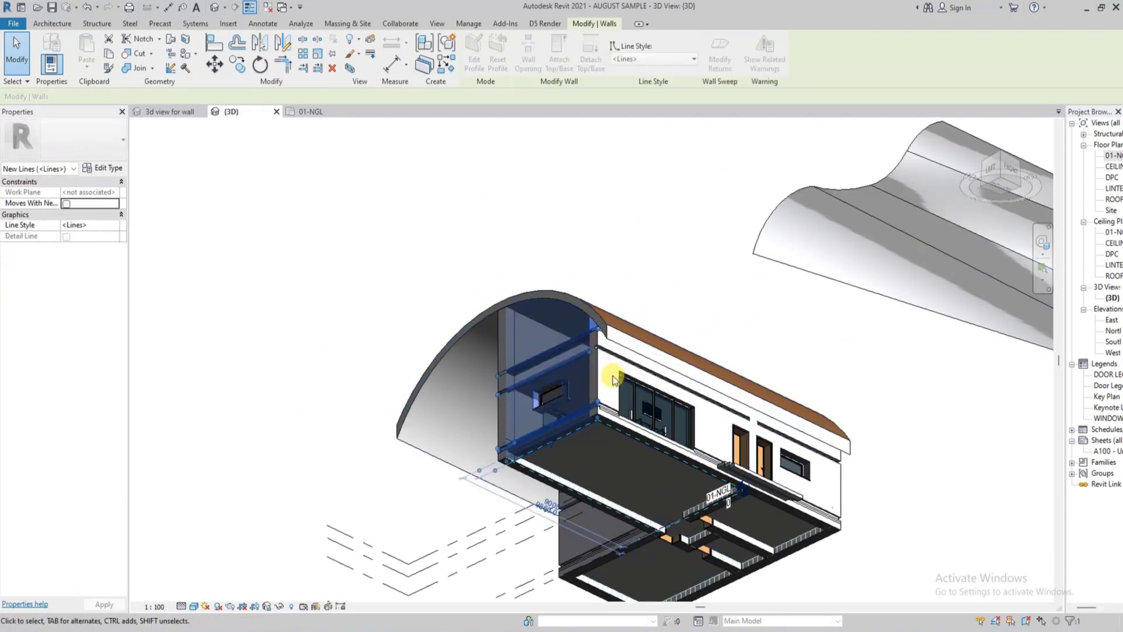
{"action": "left_click", "coordinate": [559, 59]}
{"action": "left_click", "coordinate": [608, 321]}
{"action": "left_click", "coordinate": [622, 261]}
Step: Delete the curved extruded roof from the house
{"action": "left_click", "coordinate": [1001, 159]}
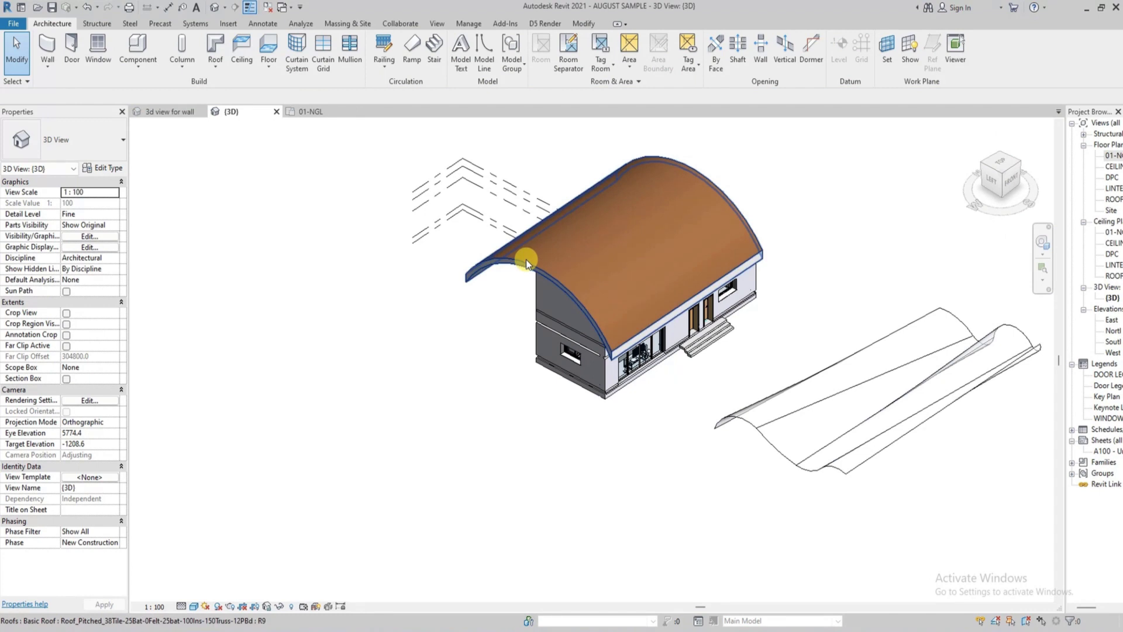
{"action": "left_click", "coordinate": [525, 259]}
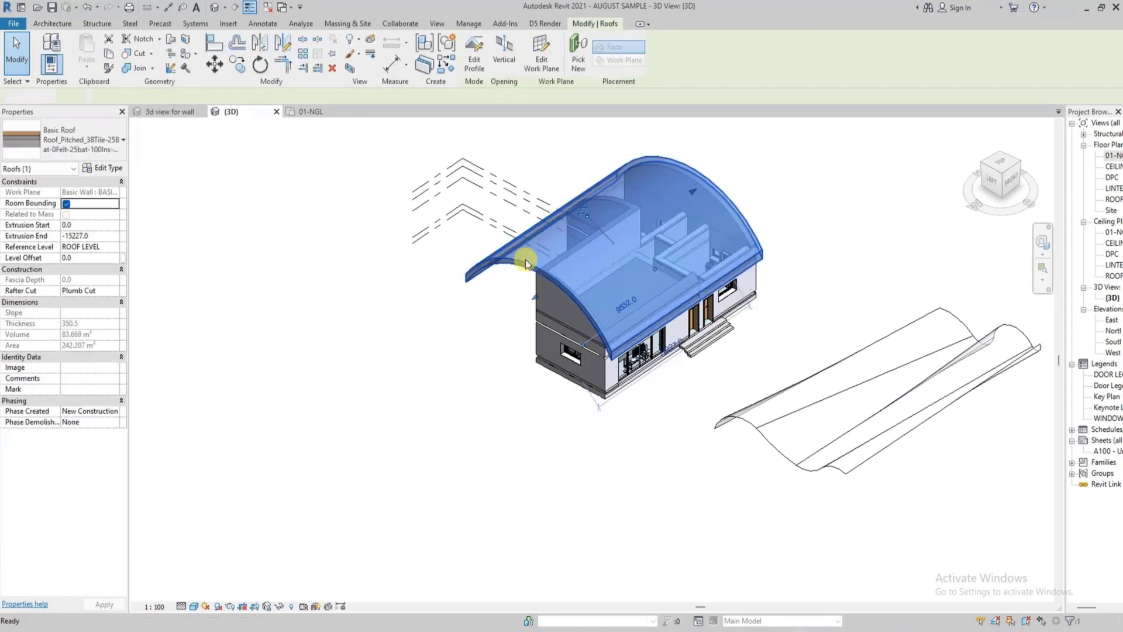
{"action": "key", "text": "Delete"}
Step: Start a roof by face at ROOF LEVEL using the Roof_Generic-125mm type
{"action": "scroll", "coordinate": [798, 441], "scroll_direction": "down", "scroll_amount": 1}
{"action": "middle_click_drag", "start_coordinate": [797, 441], "coordinate": [640, 162]}
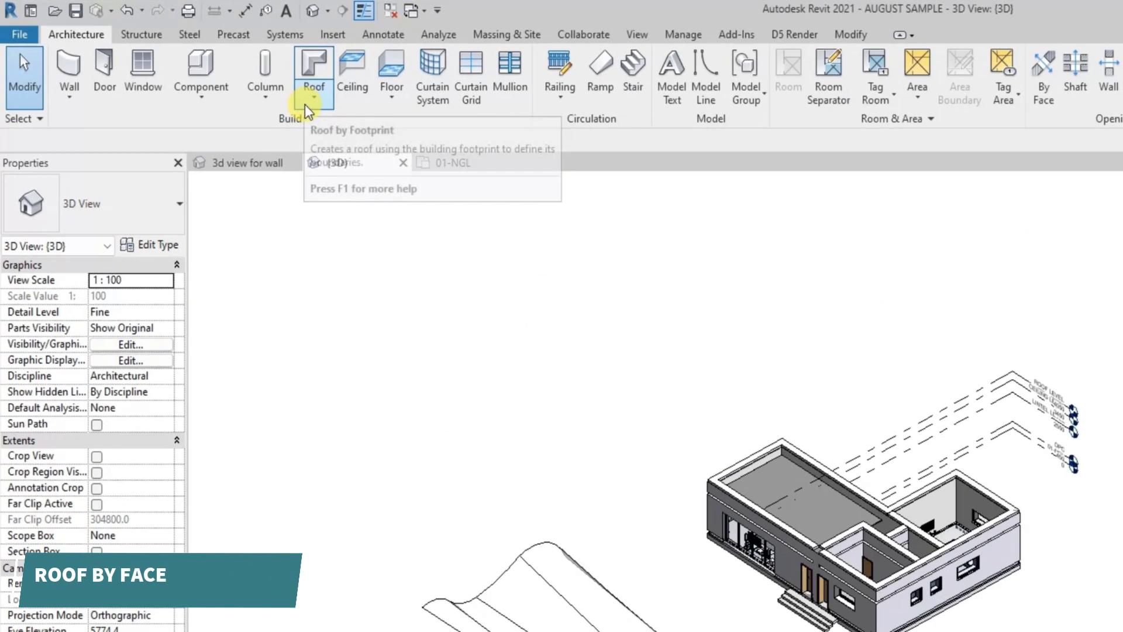
{"action": "left_click", "coordinate": [210, 71]}
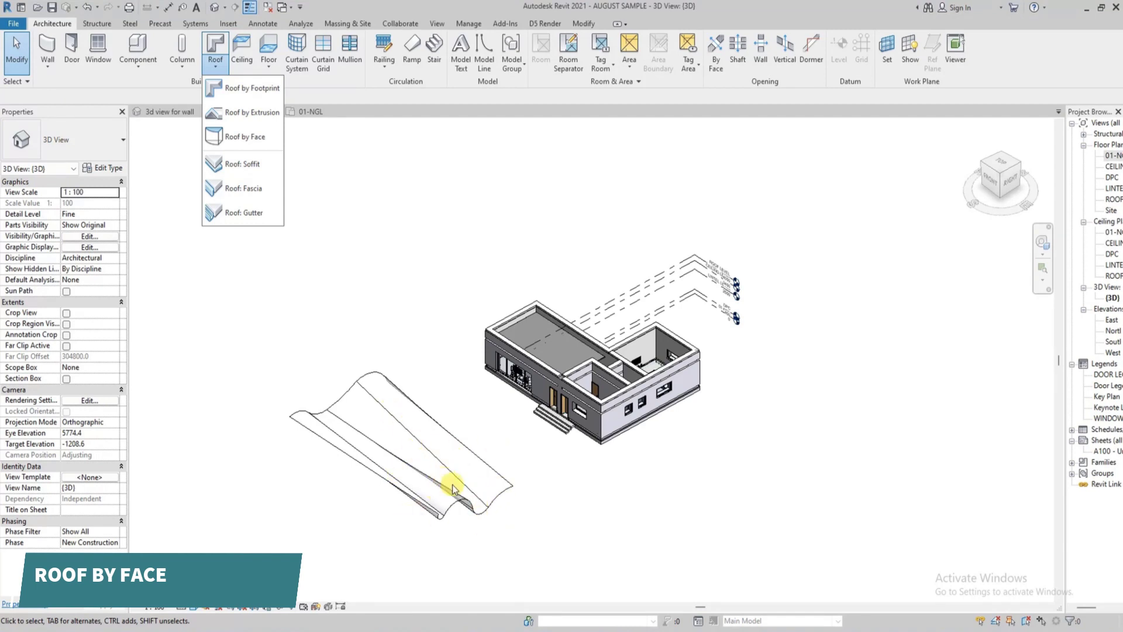
{"action": "left_click", "coordinate": [244, 138]}
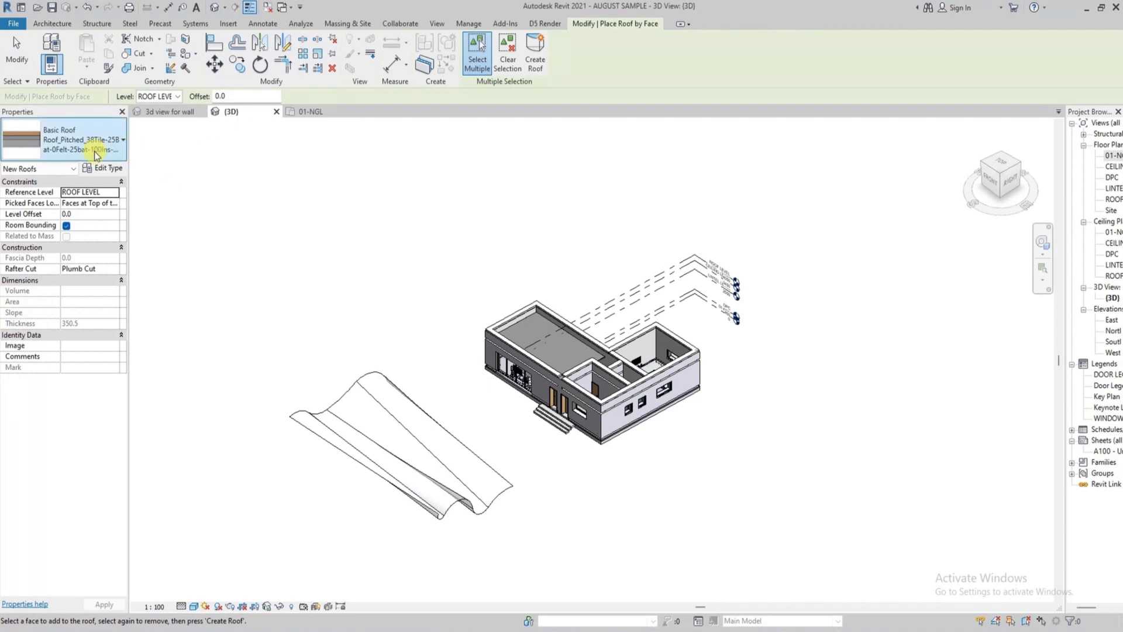
{"action": "left_click", "coordinate": [96, 151]}
{"action": "left_click", "coordinate": [65, 235]}
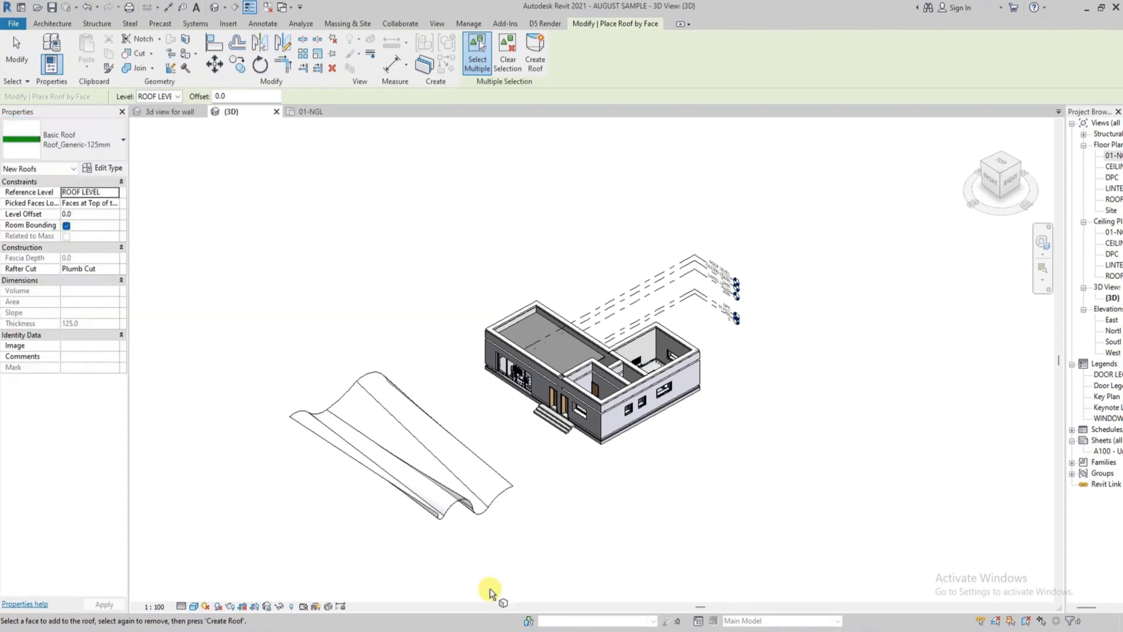
Step: Pick the adjoining wavy top faces of the freestanding mass, leaving out the narrow outer strip, and create the roof by face
{"action": "scroll", "coordinate": [462, 500], "scroll_direction": "up", "scroll_amount": 3}
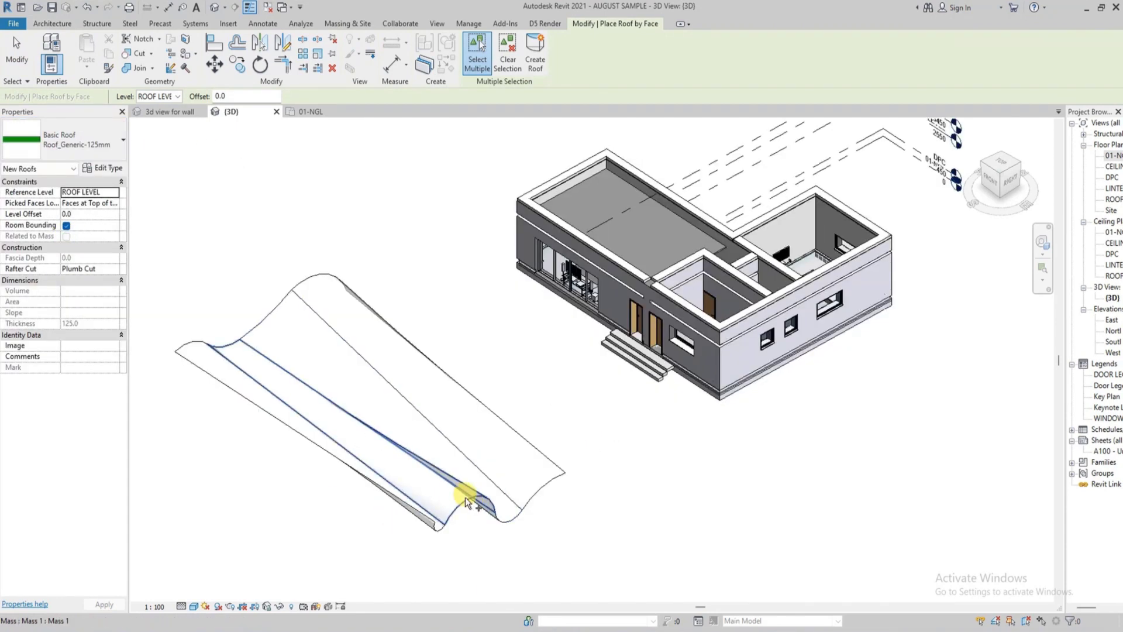
{"action": "left_click", "coordinate": [465, 502]}
{"action": "left_click", "coordinate": [513, 524]}
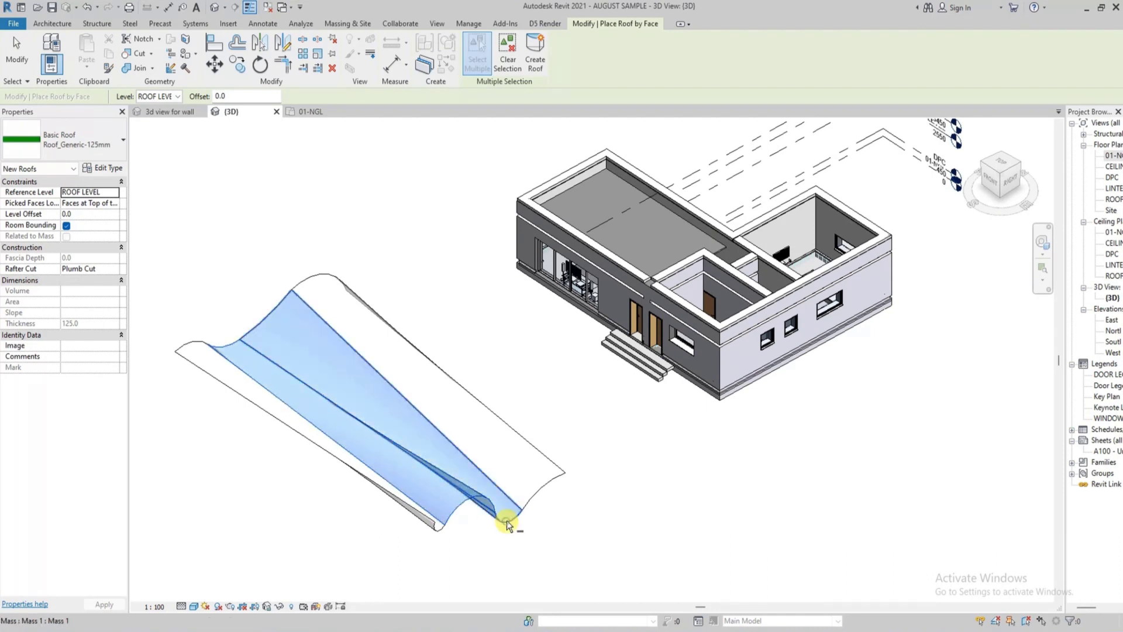
{"action": "left_click", "coordinate": [532, 495]}
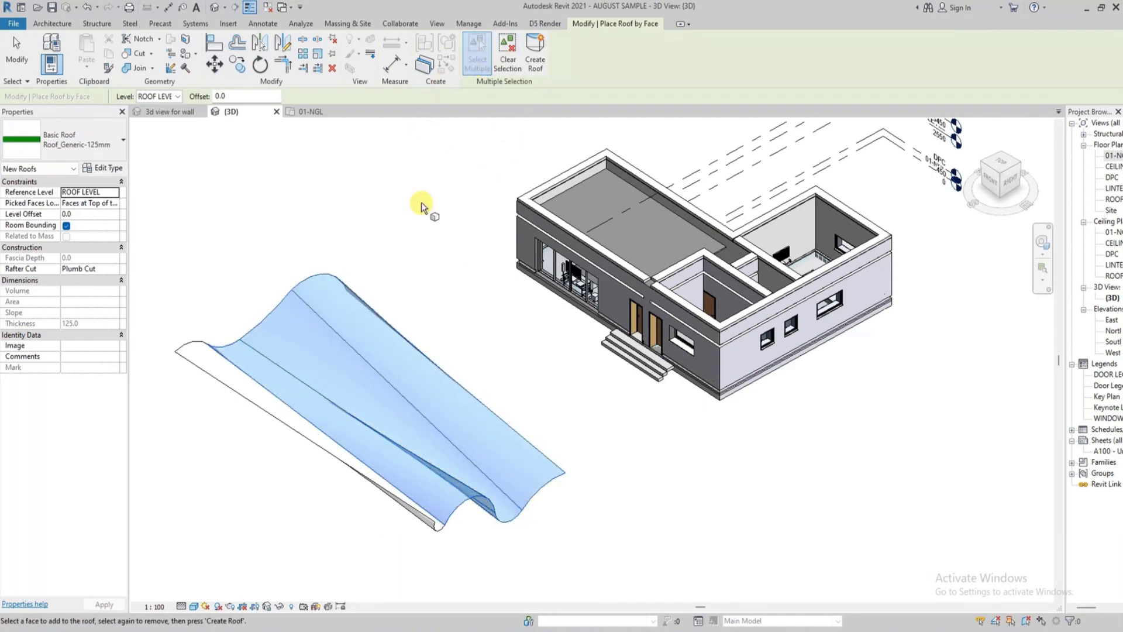
{"action": "left_click", "coordinate": [535, 57]}
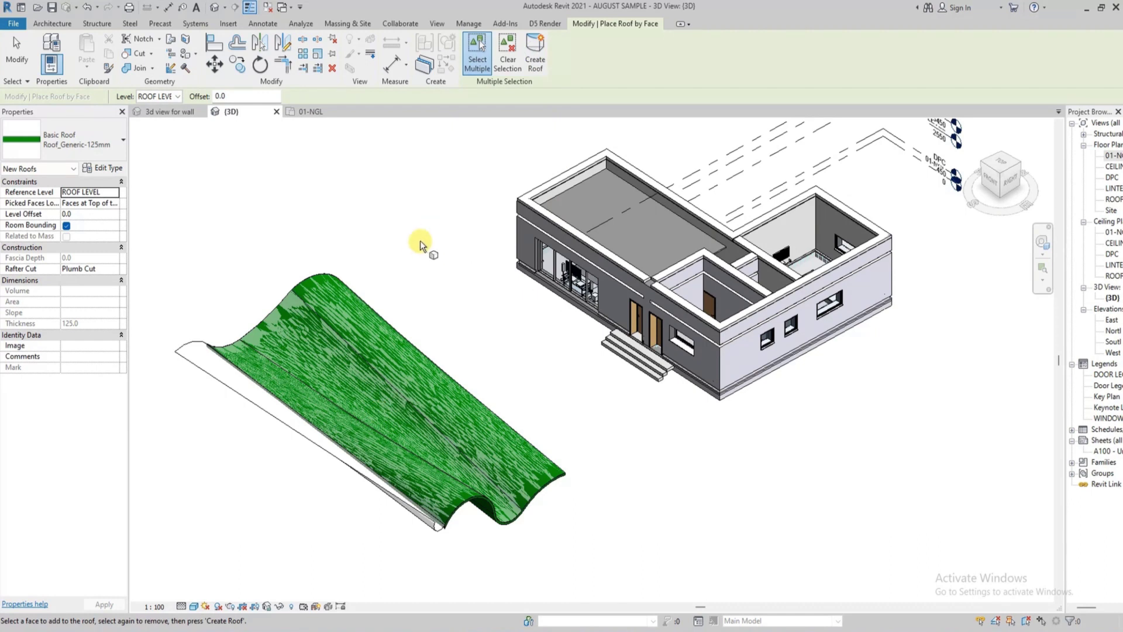
{"action": "left_click", "coordinate": [448, 320]}
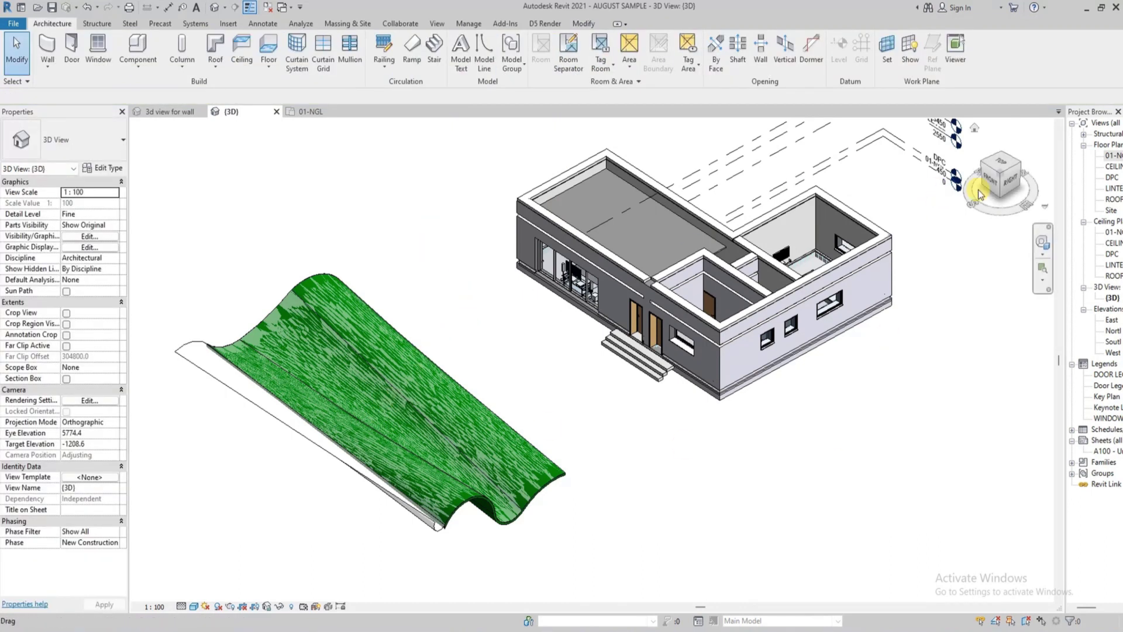
Step: Examine the roof by face on the wavy mass from the side and at an angle from above
{"action": "left_click", "coordinate": [1008, 179]}
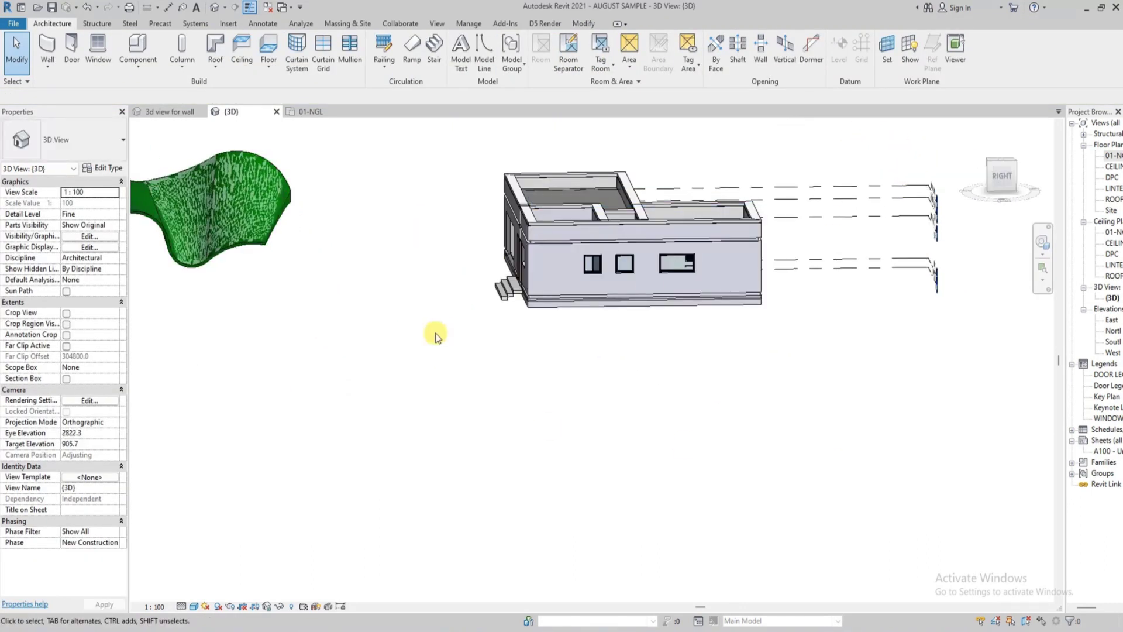
{"action": "middle_click_drag", "start_coordinate": [434, 333], "coordinate": [509, 284], "text": "shift"}
{"action": "scroll", "coordinate": [389, 226], "scroll_direction": "up", "scroll_amount": 3}
{"action": "scroll", "coordinate": [351, 219], "scroll_direction": "down", "scroll_amount": 3}
{"action": "middle_click_drag", "start_coordinate": [446, 251], "coordinate": [256, 372]}
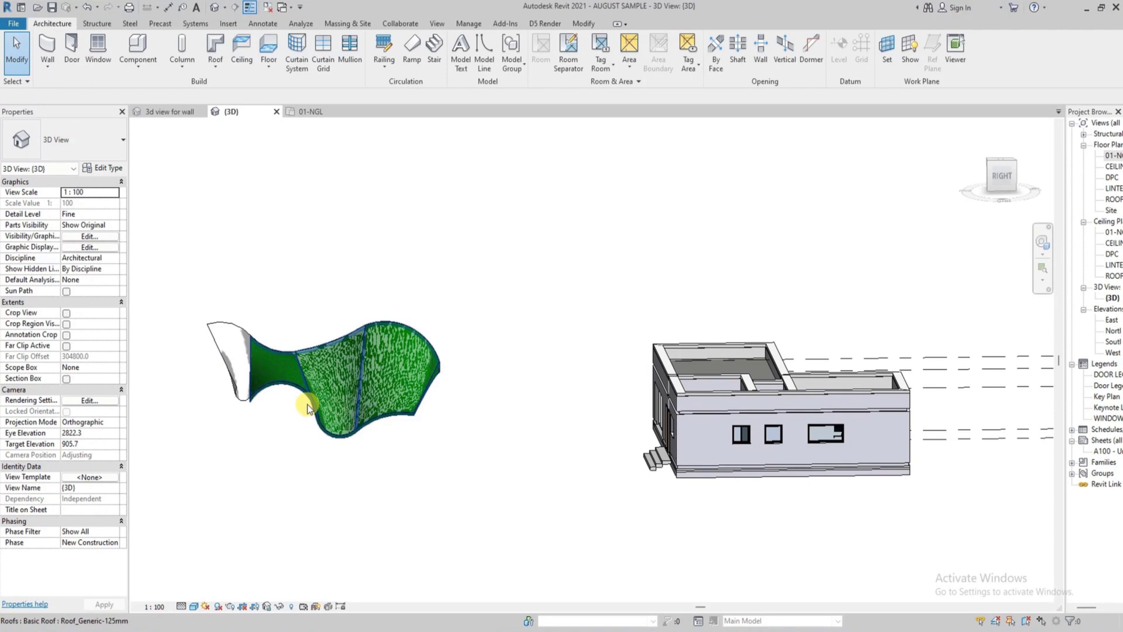
{"action": "left_click_drag", "start_coordinate": [1010, 185], "coordinate": [576, 405]}
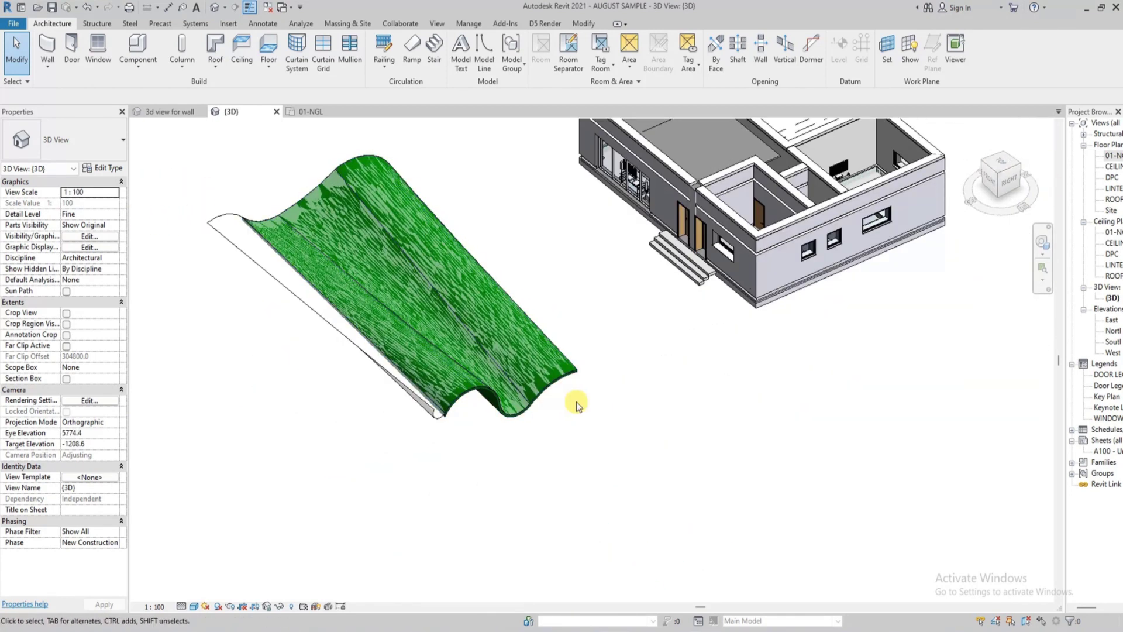
{"action": "middle_click_drag", "start_coordinate": [501, 288], "coordinate": [431, 381]}
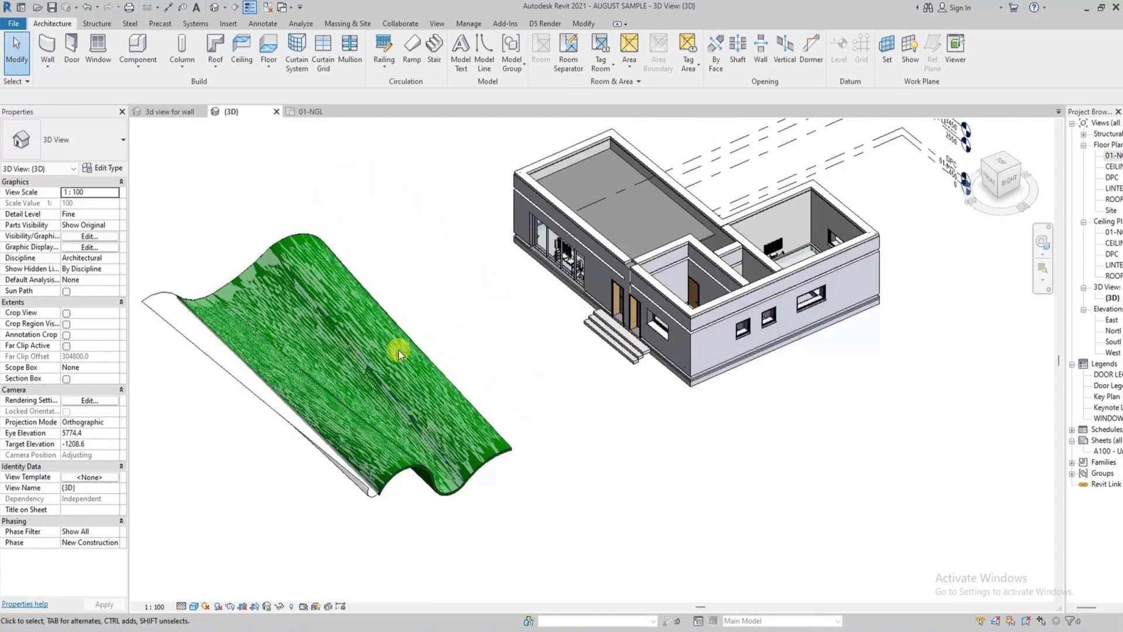
{"action": "scroll", "coordinate": [415, 325], "scroll_direction": "down", "scroll_amount": 2}
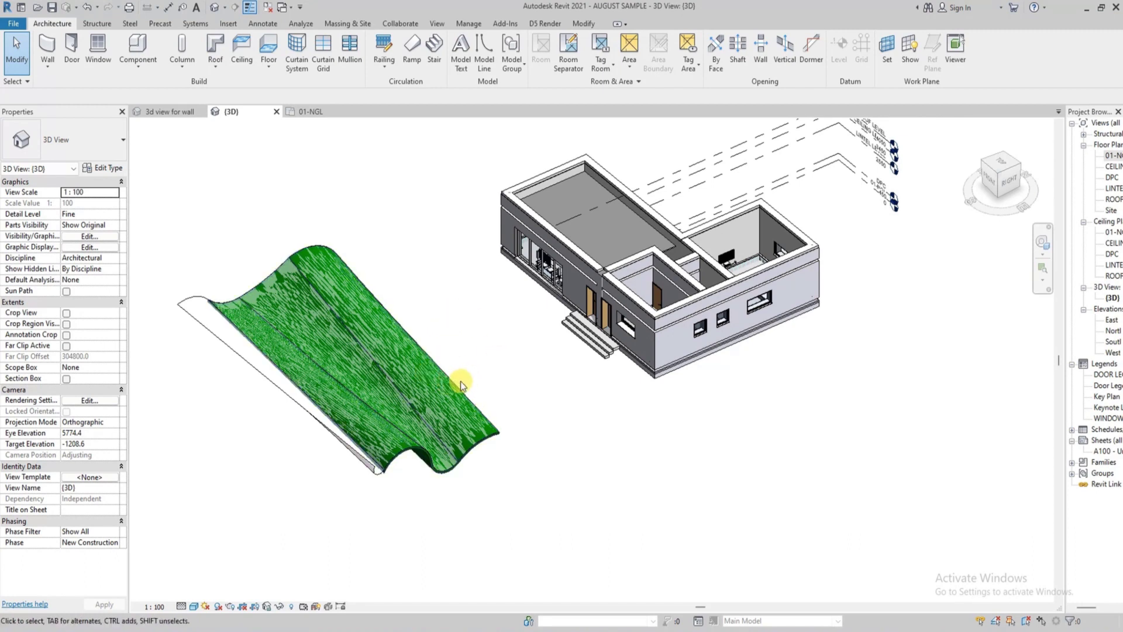
{"action": "left_click", "coordinate": [216, 66]}
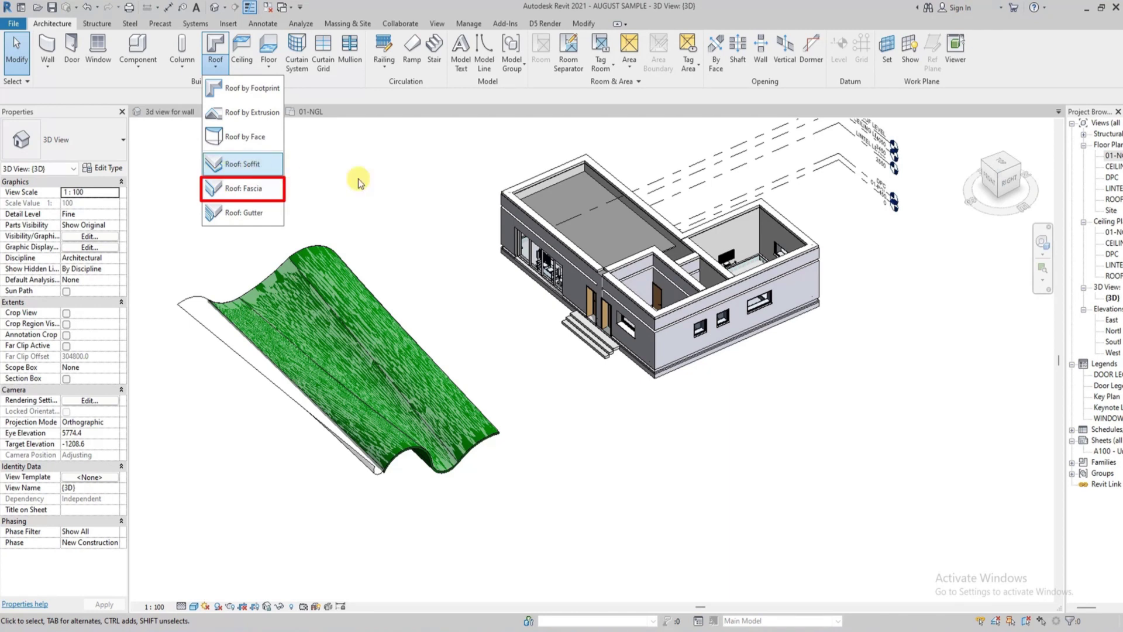
{"action": "left_click", "coordinate": [415, 212]}
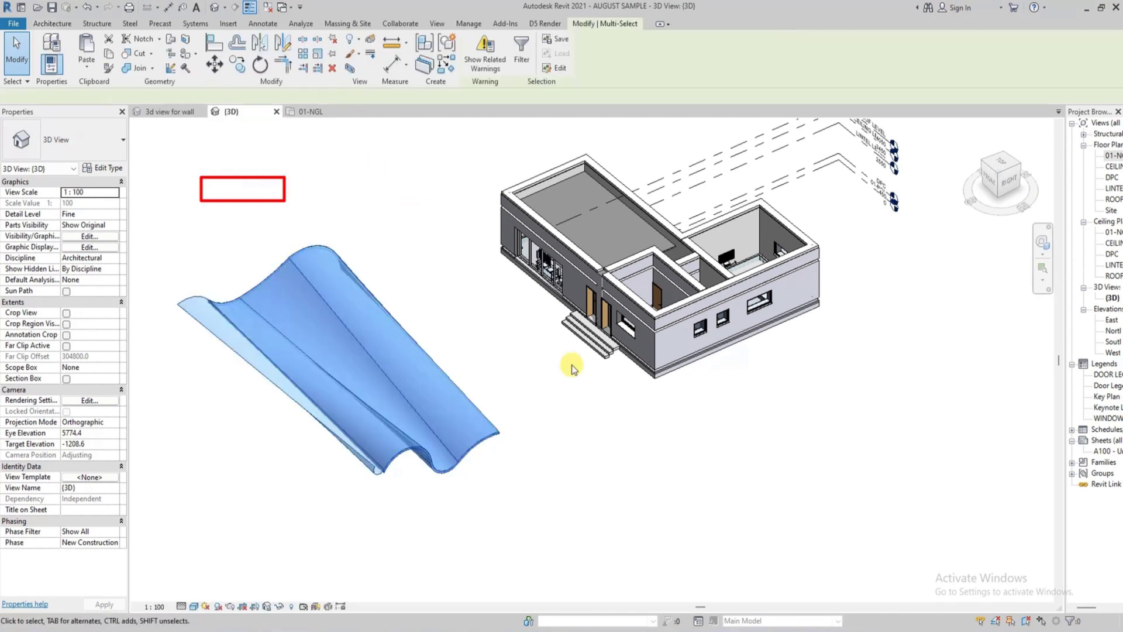
Step: Start a roof by footprint in the top view and assign it to ROOF LEVEL
{"action": "left_click_drag", "start_coordinate": [1011, 160], "coordinate": [985, 183]}
{"action": "left_click", "coordinate": [998, 168]}
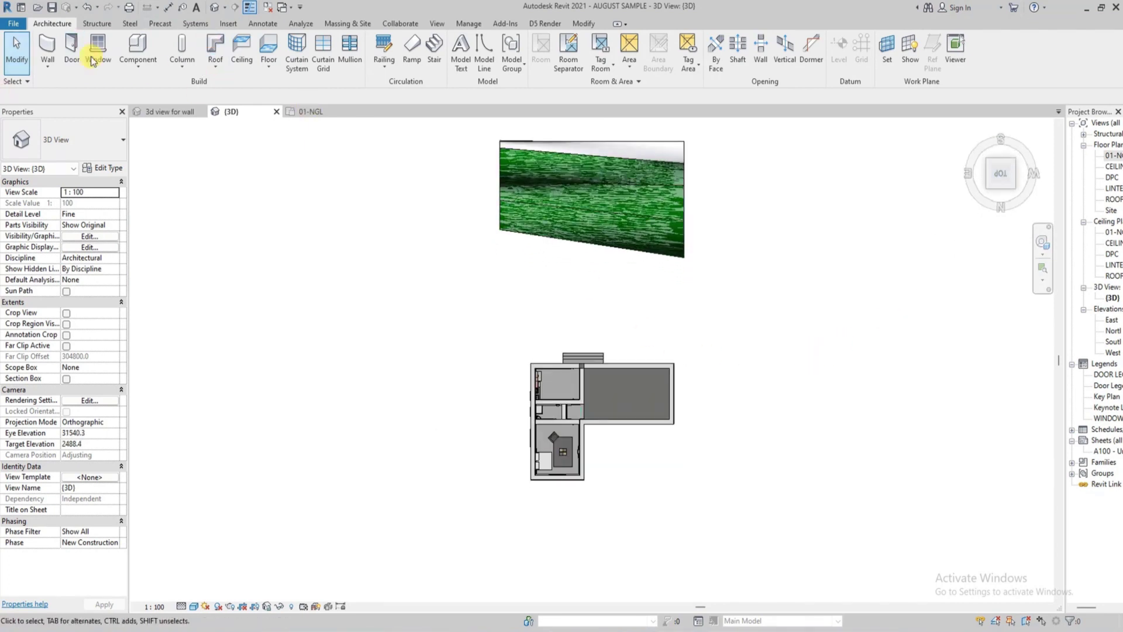
{"action": "left_click", "coordinate": [216, 70]}
{"action": "left_click", "coordinate": [248, 89]}
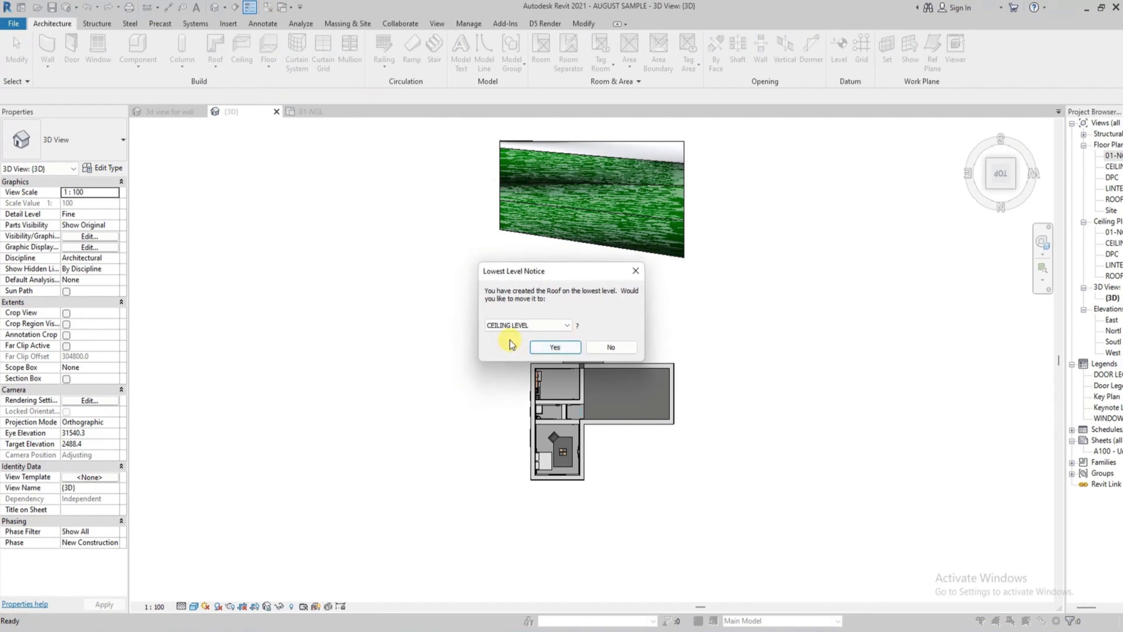
{"action": "left_click", "coordinate": [560, 326]}
{"action": "left_click", "coordinate": [509, 364]}
{"action": "left_click", "coordinate": [542, 326]}
{"action": "left_click", "coordinate": [541, 346]}
{"action": "left_click", "coordinate": [553, 347]}
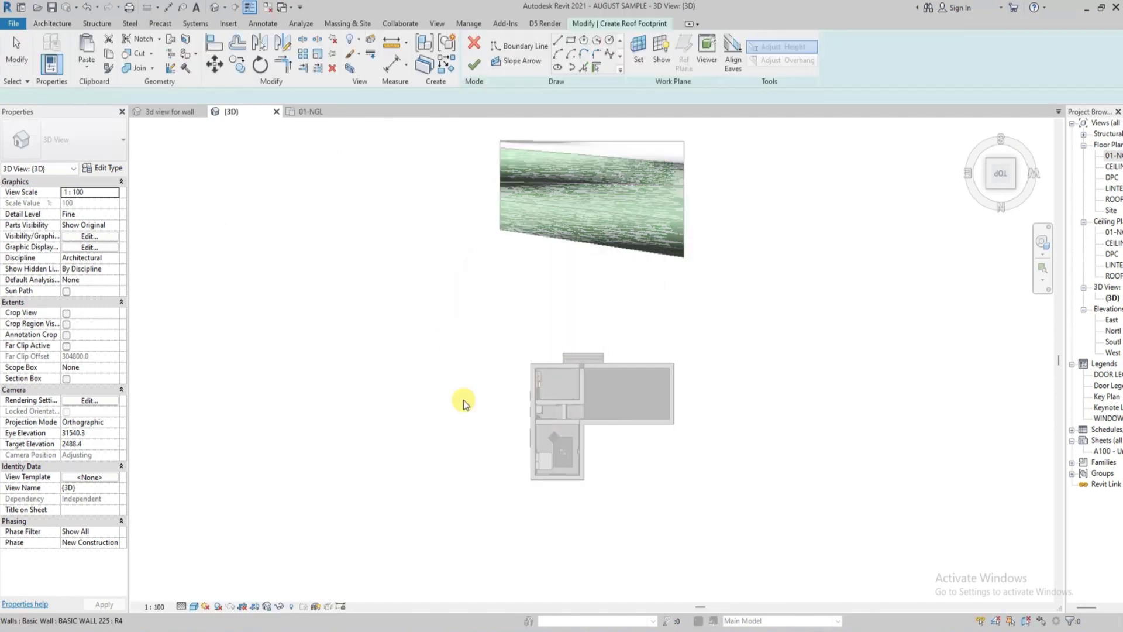
Step: Pick the front, end and inner wall edges of the wing with the large room as slope-defining roof boundary lines
{"action": "middle_click_drag", "start_coordinate": [612, 173], "coordinate": [432, 117]}
{"action": "left_click", "coordinate": [584, 70]}
{"action": "scroll", "coordinate": [472, 316], "scroll_direction": "up", "scroll_amount": 4}
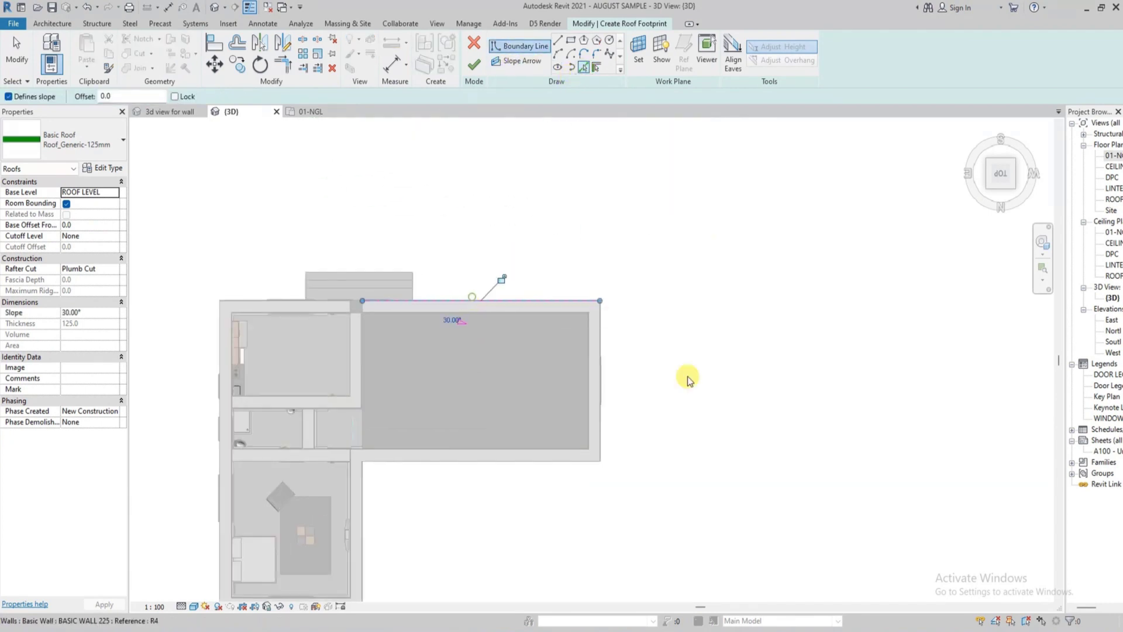
{"action": "scroll", "coordinate": [606, 372], "scroll_direction": "up", "scroll_amount": 8}
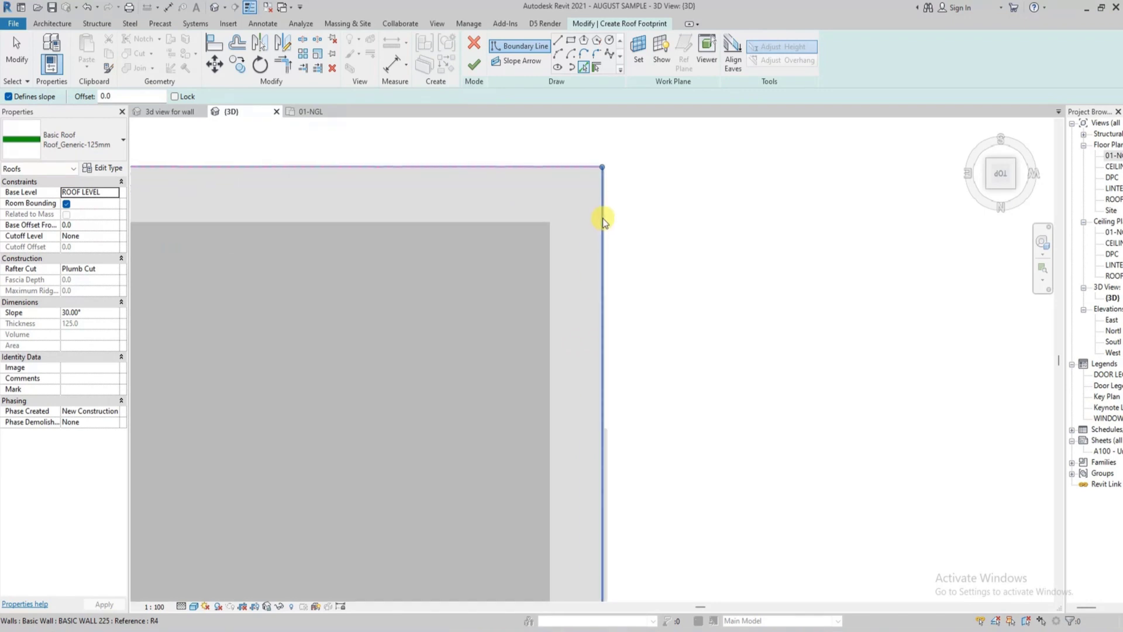
{"action": "left_click", "coordinate": [602, 216]}
{"action": "scroll", "coordinate": [251, 484], "scroll_direction": "down", "scroll_amount": 3}
{"action": "scroll", "coordinate": [201, 451], "scroll_direction": "up", "scroll_amount": 5}
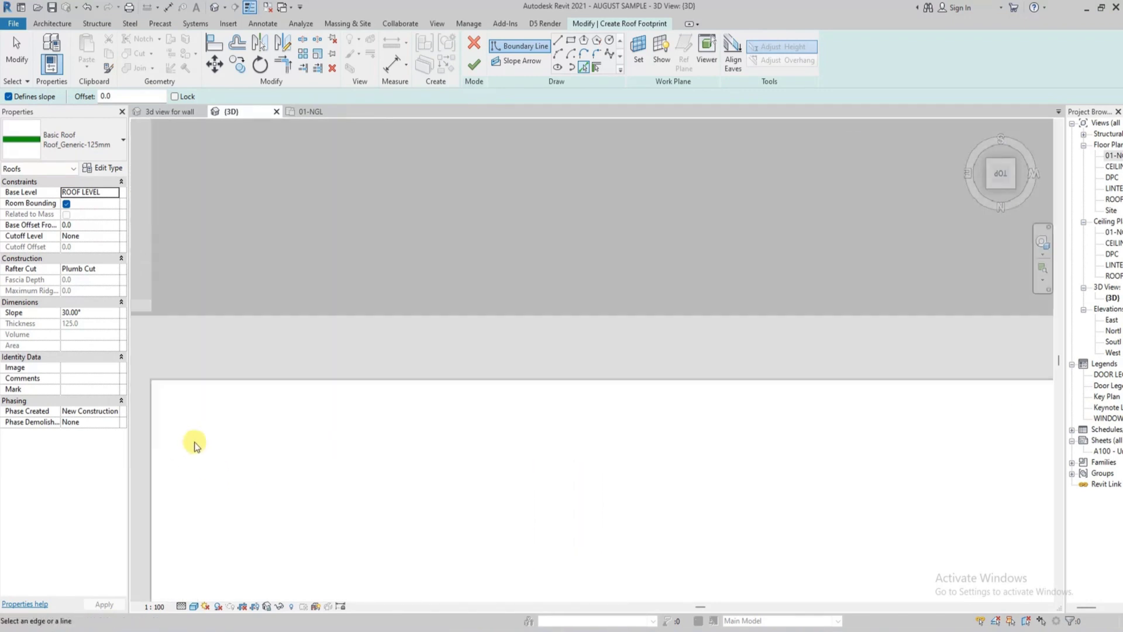
{"action": "left_click", "coordinate": [204, 344]}
{"action": "middle_click_drag", "start_coordinate": [205, 338], "coordinate": [394, 304]}
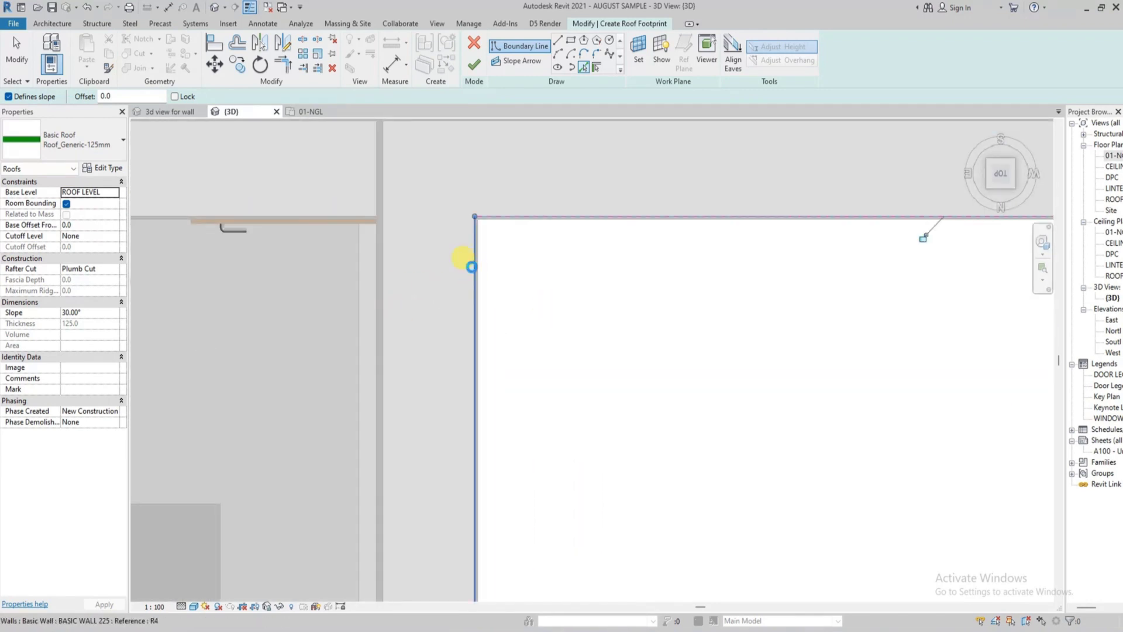
Step: Pick the inner, end and long outer wall edges of the bedroom wing as slope-defining roof boundary lines
{"action": "left_click", "coordinate": [471, 267]}
{"action": "scroll", "coordinate": [471, 267], "scroll_direction": "down", "scroll_amount": 3}
{"action": "scroll", "coordinate": [230, 424], "scroll_direction": "up", "scroll_amount": 5}
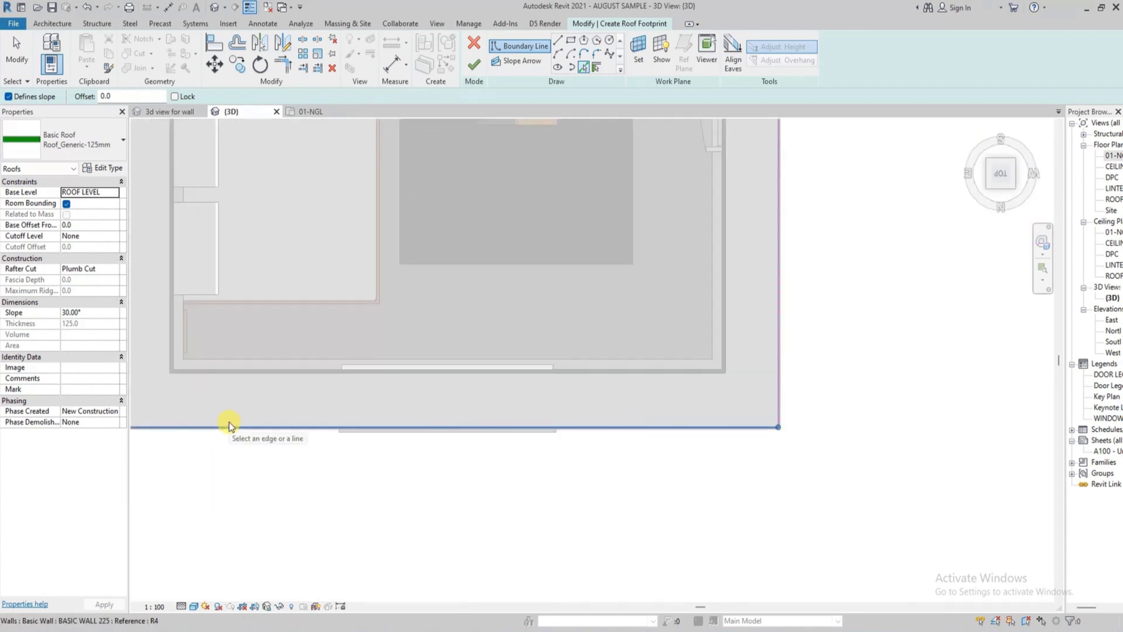
{"action": "left_click", "coordinate": [229, 422]}
{"action": "scroll", "coordinate": [197, 396], "scroll_direction": "down", "scroll_amount": 3}
{"action": "scroll", "coordinate": [266, 434], "scroll_direction": "up", "scroll_amount": 5}
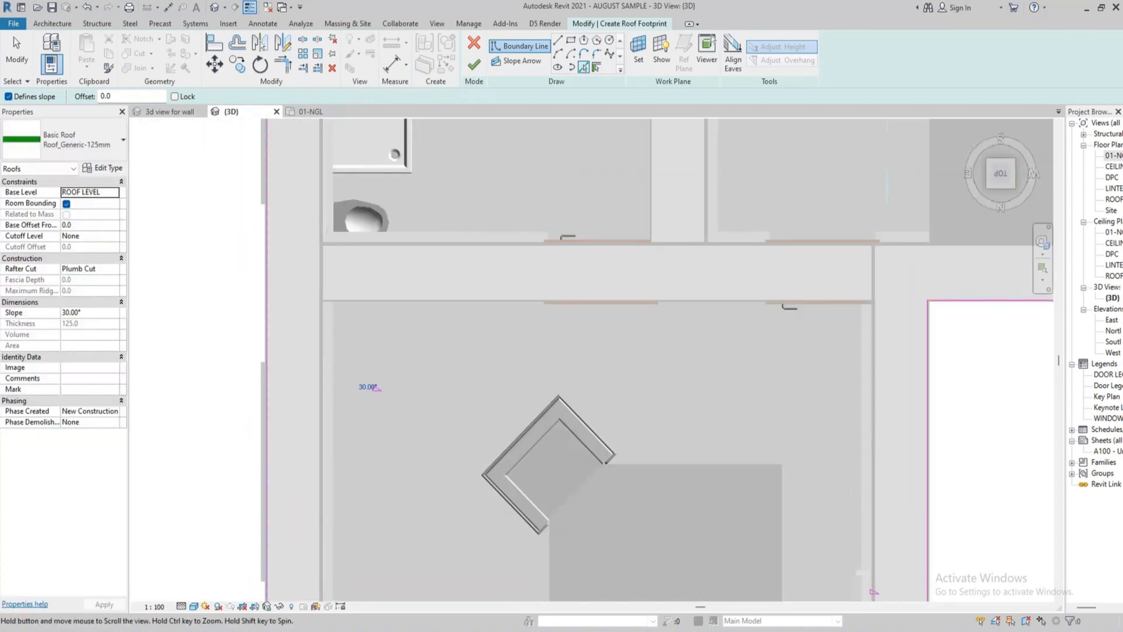
{"action": "scroll", "coordinate": [275, 564], "scroll_direction": "down", "scroll_amount": 5}
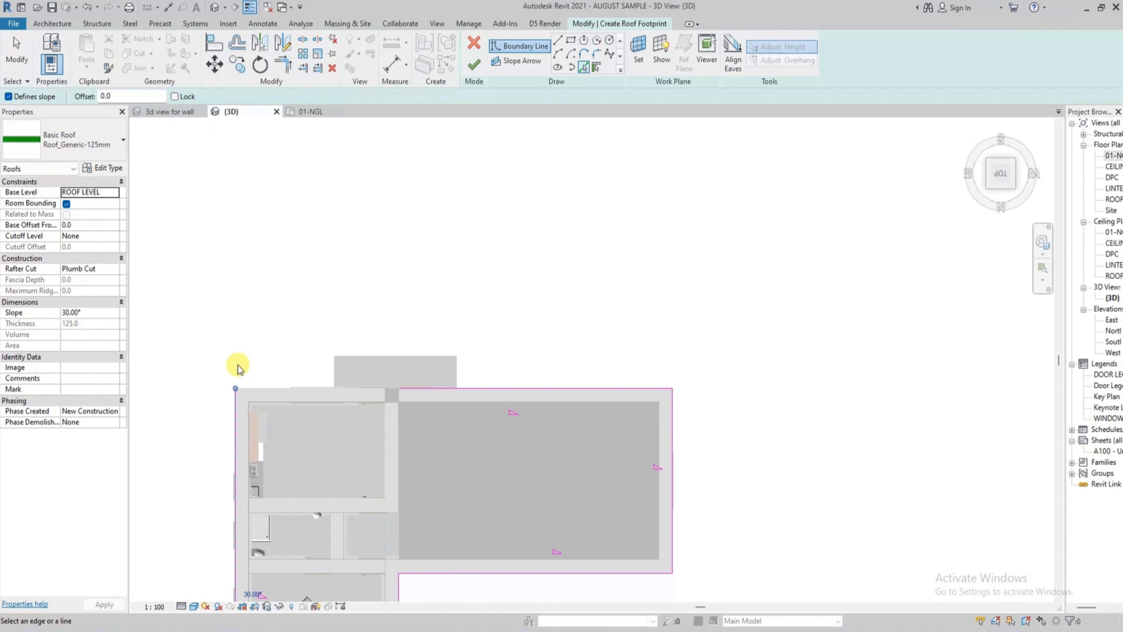
Step: Close the roof boundary by trimming the long outer line and the front line to a corner
{"action": "left_click", "coordinate": [285, 67]}
{"action": "scroll", "coordinate": [402, 388], "scroll_direction": "down", "scroll_amount": 2}
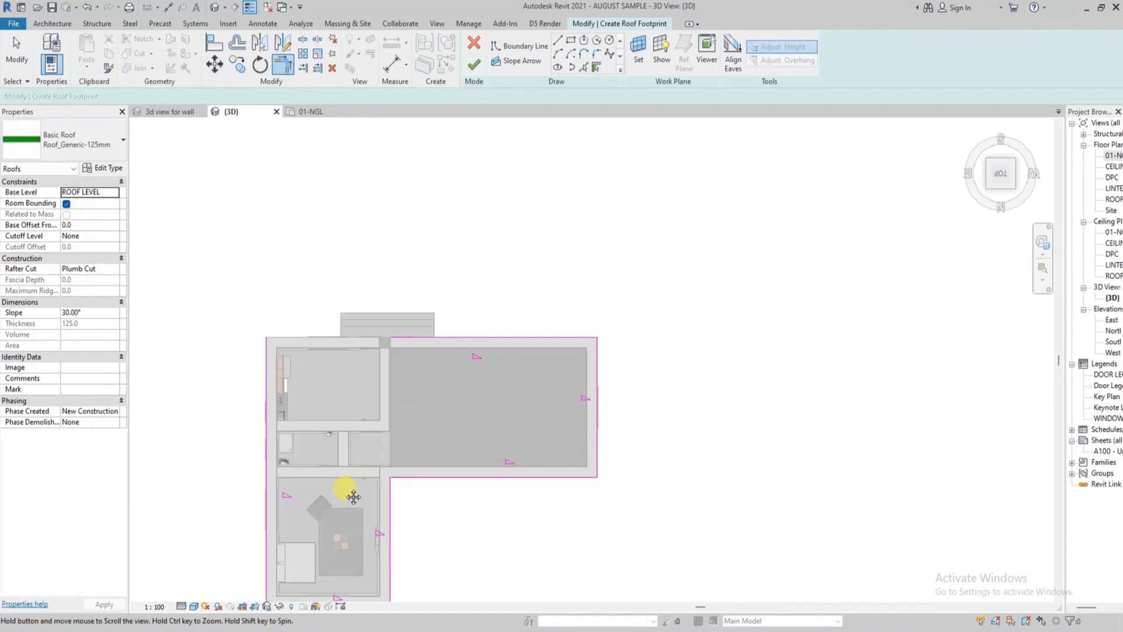
{"action": "middle_click_drag", "start_coordinate": [346, 489], "coordinate": [316, 298]}
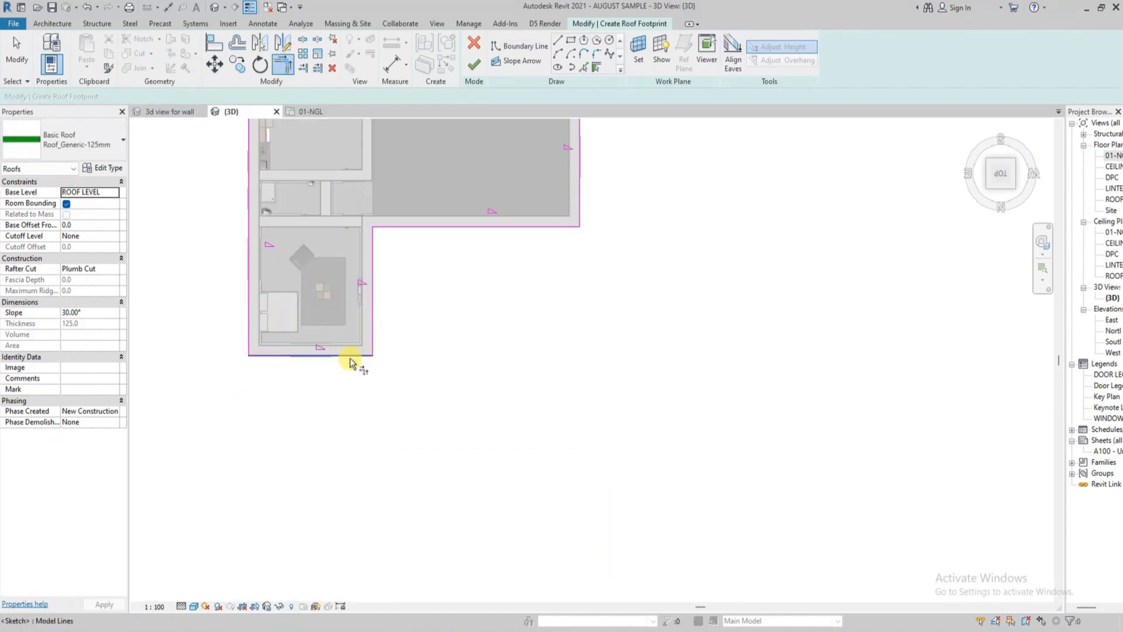
{"action": "middle_click_drag", "start_coordinate": [365, 229], "coordinate": [339, 424]}
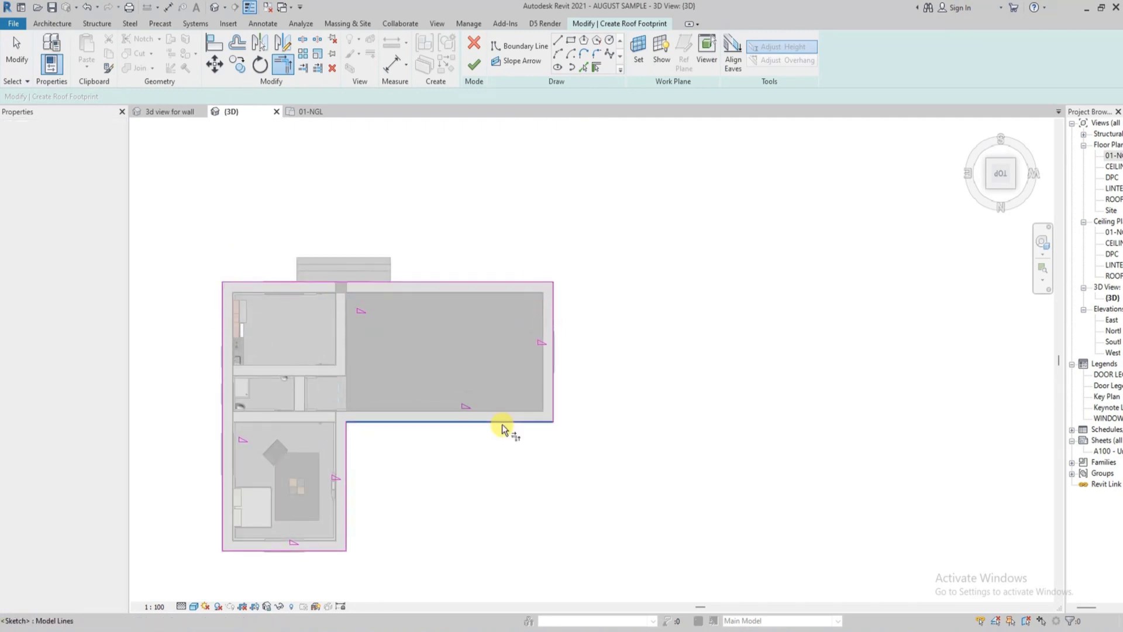
Step: Offset all six roof boundary lines outward by 600 without copying, and finish the footprint roof
{"action": "left_click", "coordinate": [237, 43]}
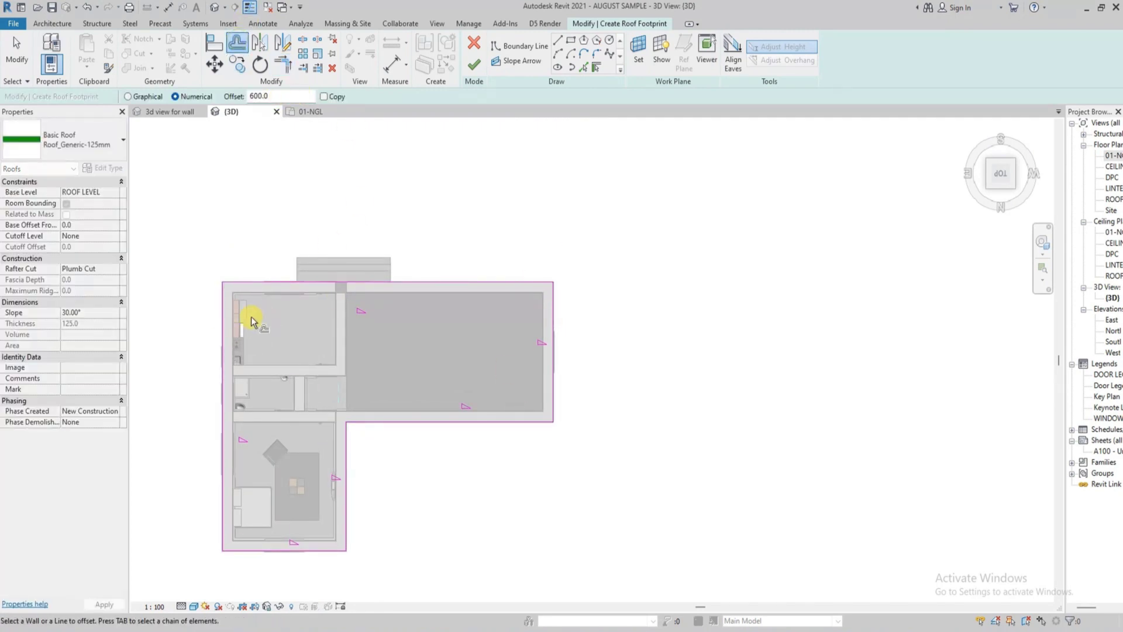
{"action": "left_click", "coordinate": [221, 317]}
{"action": "left_click", "coordinate": [239, 282]}
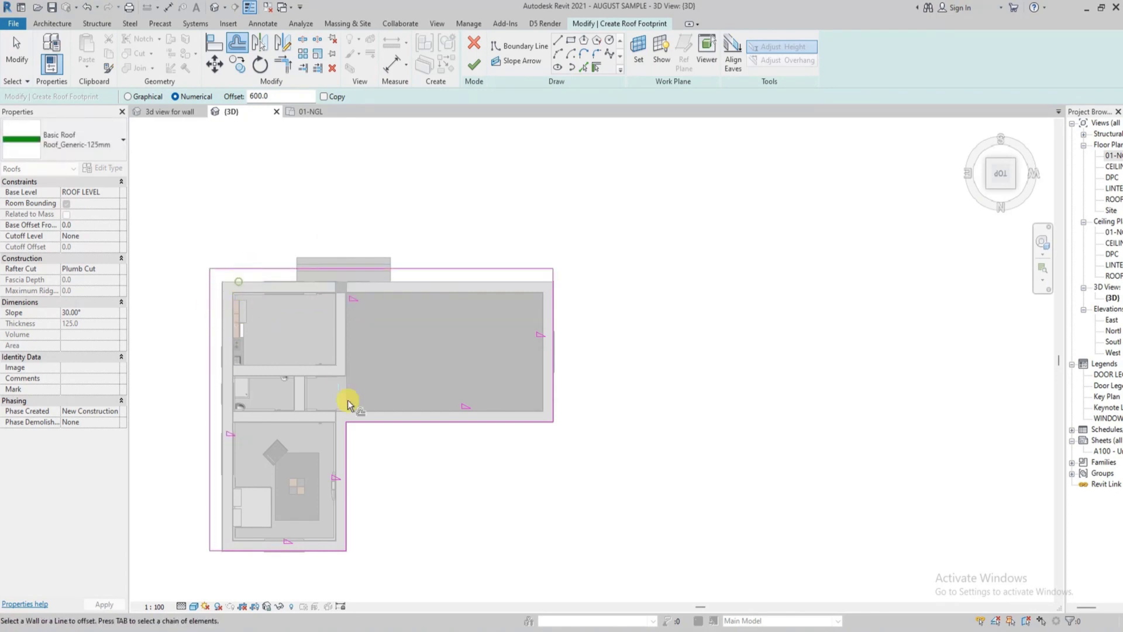
{"action": "middle_click_drag", "start_coordinate": [344, 493], "coordinate": [348, 346]}
{"action": "left_click", "coordinate": [317, 402]}
{"action": "left_click", "coordinate": [480, 274]}
{"action": "left_click", "coordinate": [559, 240]}
{"action": "middle_click_drag", "start_coordinate": [514, 168], "coordinate": [489, 334]}
{"action": "middle_click_drag", "start_coordinate": [296, 358], "coordinate": [475, 283]}
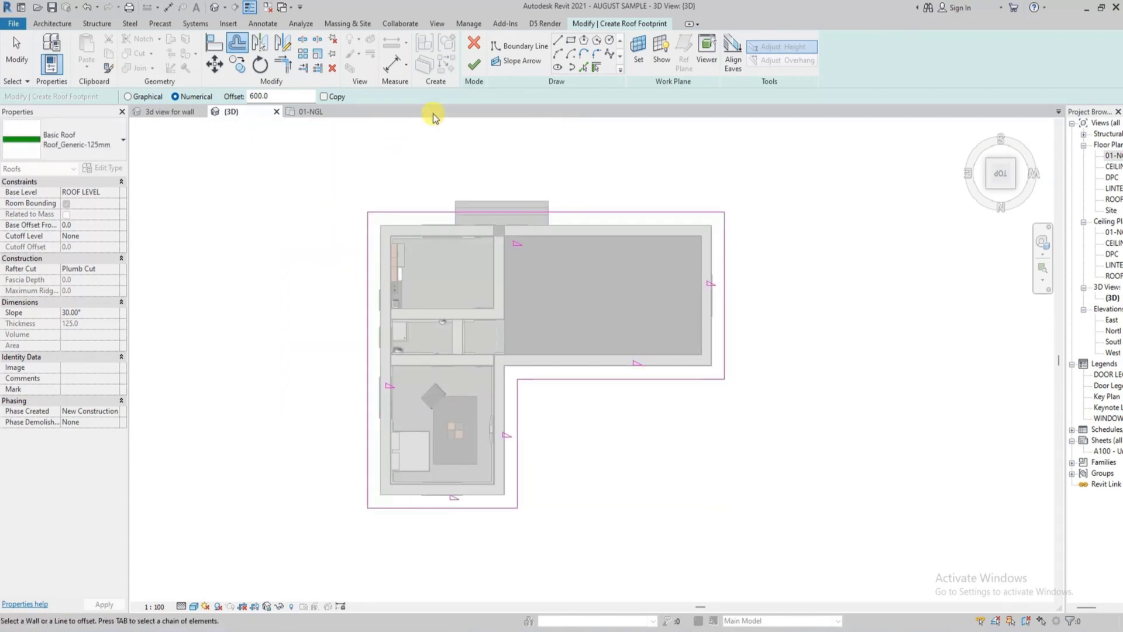
{"action": "left_click", "coordinate": [474, 64]}
{"action": "left_click", "coordinate": [556, 481]}
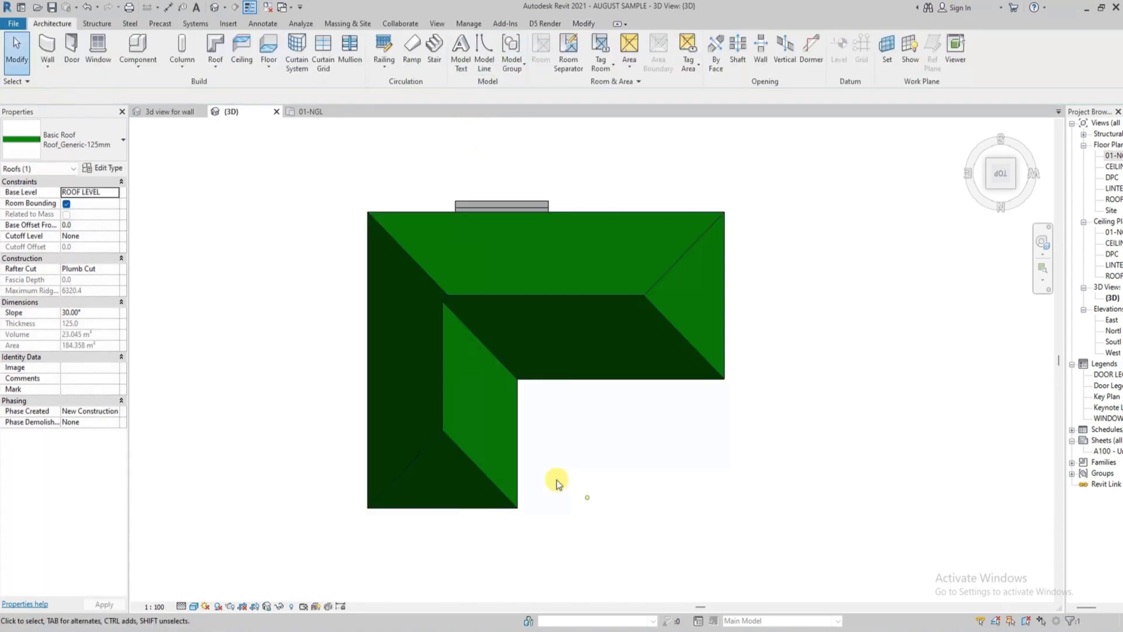
Step: Change the house's footprint roof to the type Roof_Pitched_38Tile-25Bat-0Felt-25bat-100Ins-150Truss-12PBd
{"action": "left_click", "coordinate": [998, 186]}
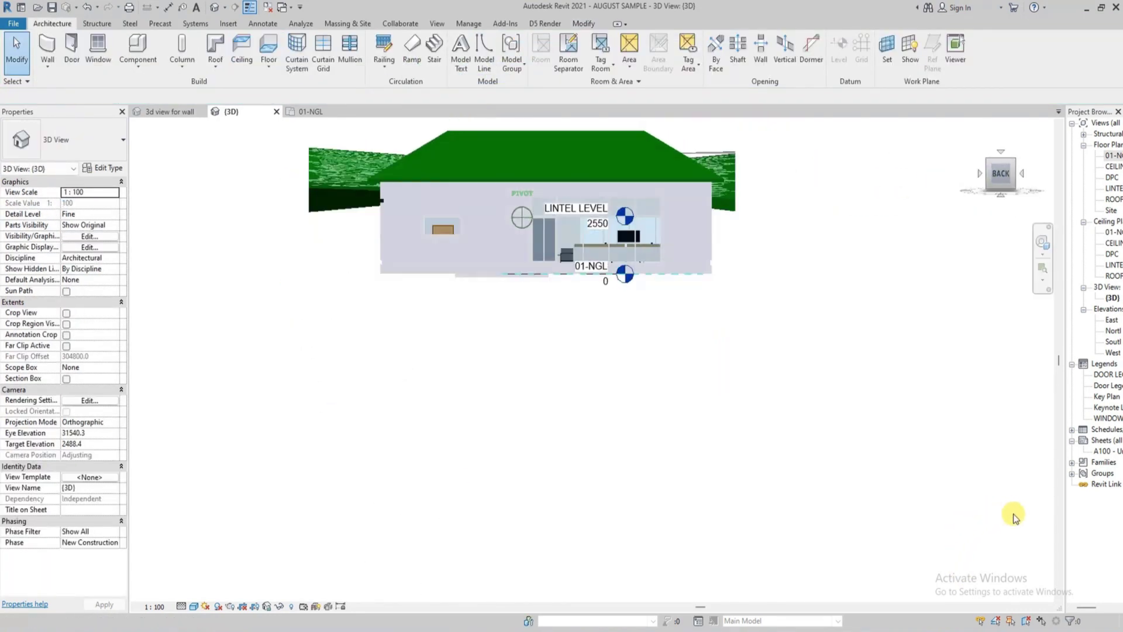
{"action": "left_click", "coordinate": [464, 142]}
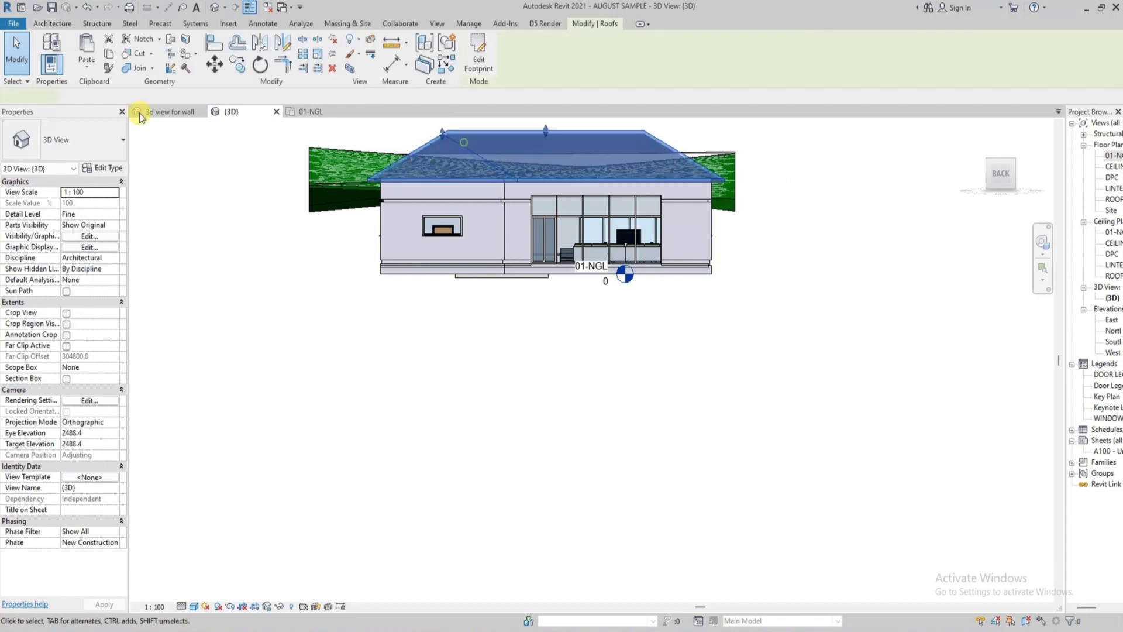
{"action": "left_click", "coordinate": [64, 140]}
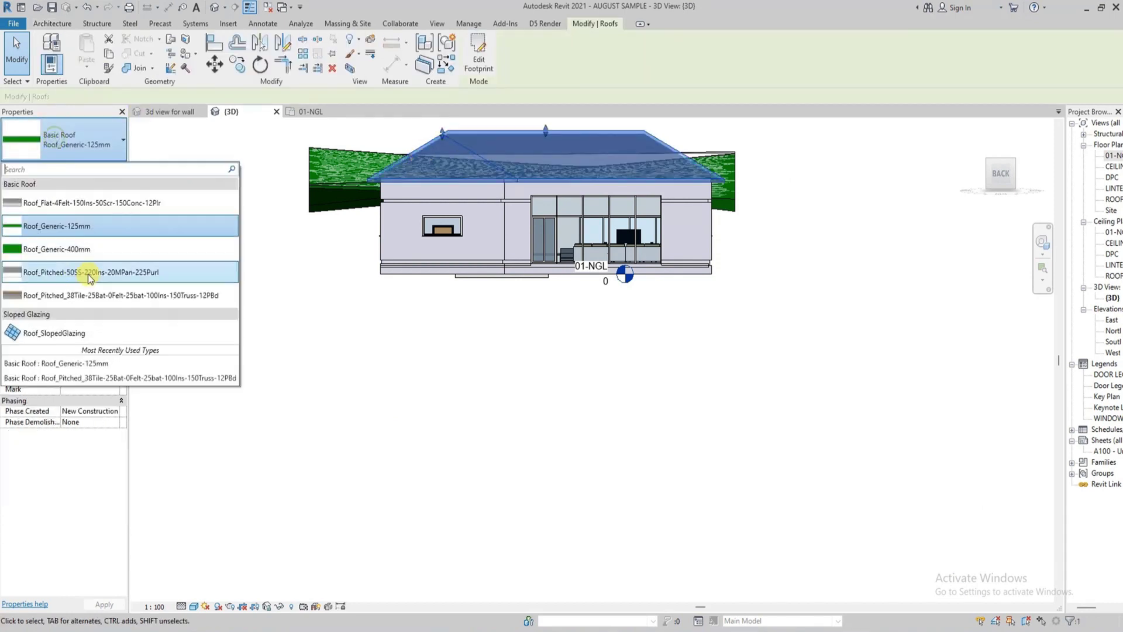
{"action": "left_click", "coordinate": [49, 296]}
{"action": "left_click", "coordinate": [930, 168]}
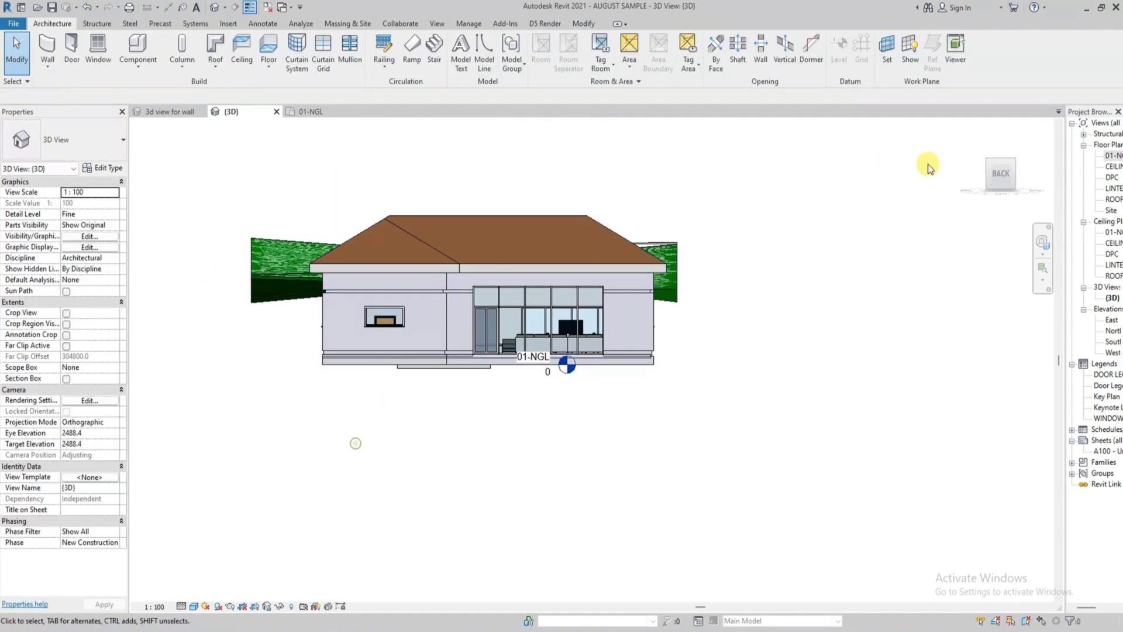
{"action": "mouse_move", "coordinate": [1003, 170]}
{"action": "left_mouse_down"}
{"action": "mouse_move", "coordinate": [855, 210]}
{"action": "mouse_move", "coordinate": [1016, 175]}
{"action": "mouse_move", "coordinate": [169, 191]}
{"action": "mouse_move", "coordinate": [960, 171]}
{"action": "left_mouse_up"}
{"action": "scroll", "coordinate": [429, 306], "scroll_direction": "up", "scroll_amount": 2}
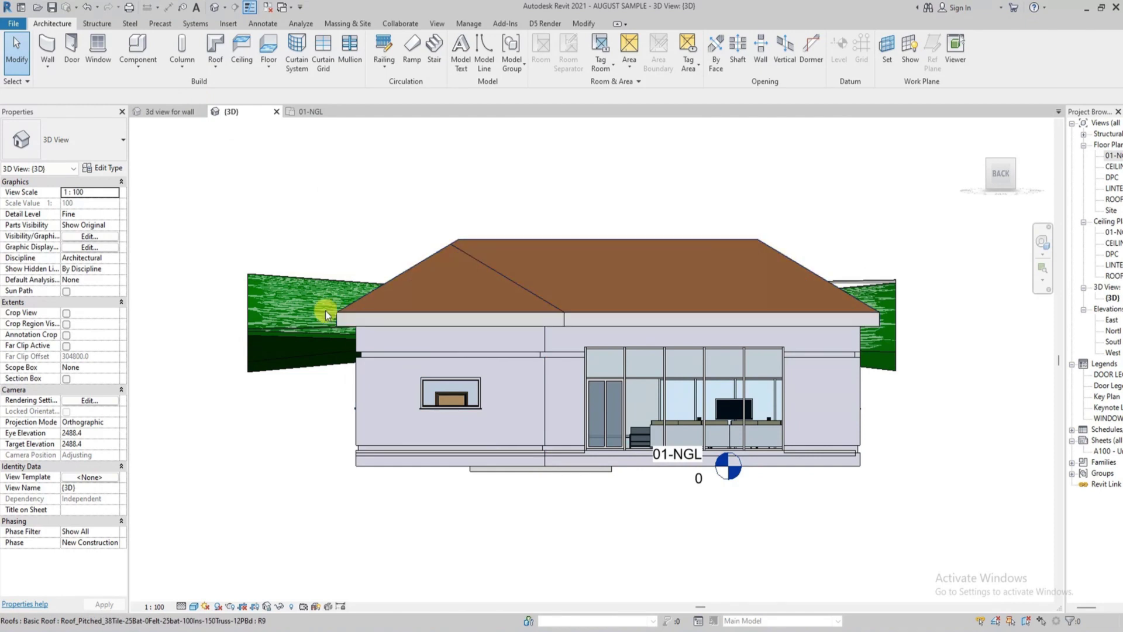
{"action": "scroll", "coordinate": [326, 311], "scroll_direction": "up", "scroll_amount": 2}
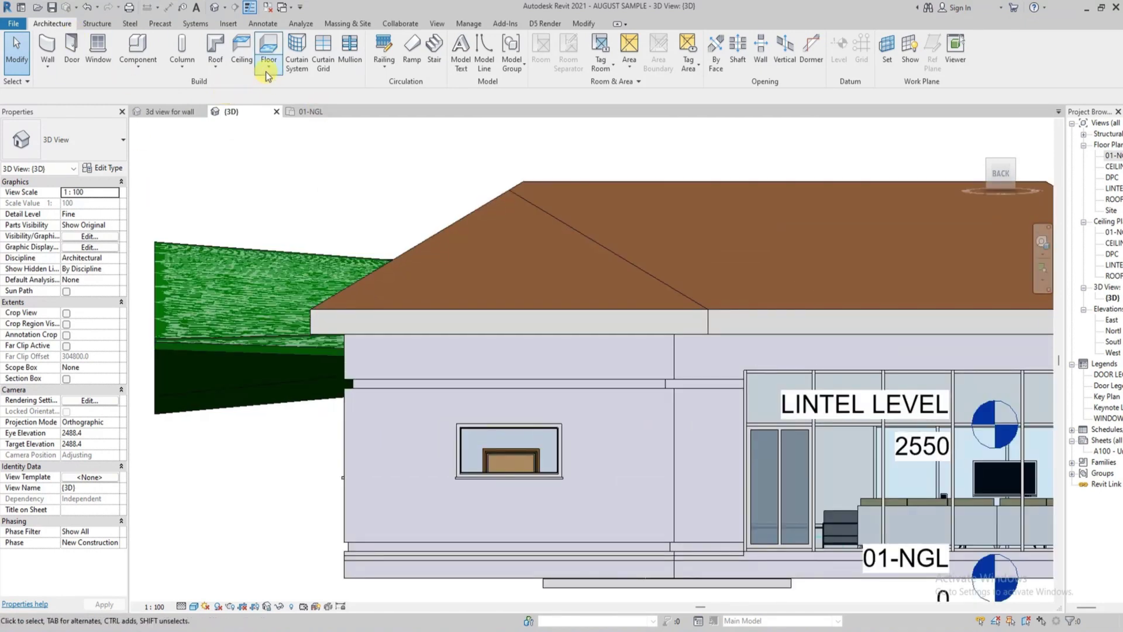
Step: Start a roof soffit and move it to ROOF LEVEL
{"action": "left_click", "coordinate": [216, 69]}
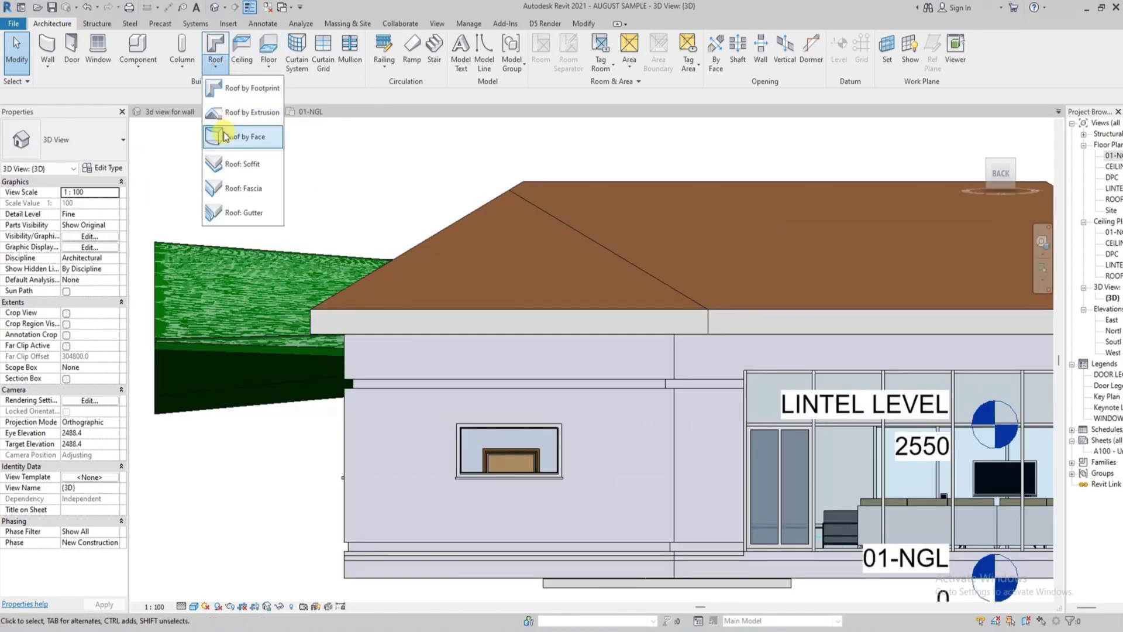
{"action": "left_click", "coordinate": [239, 175]}
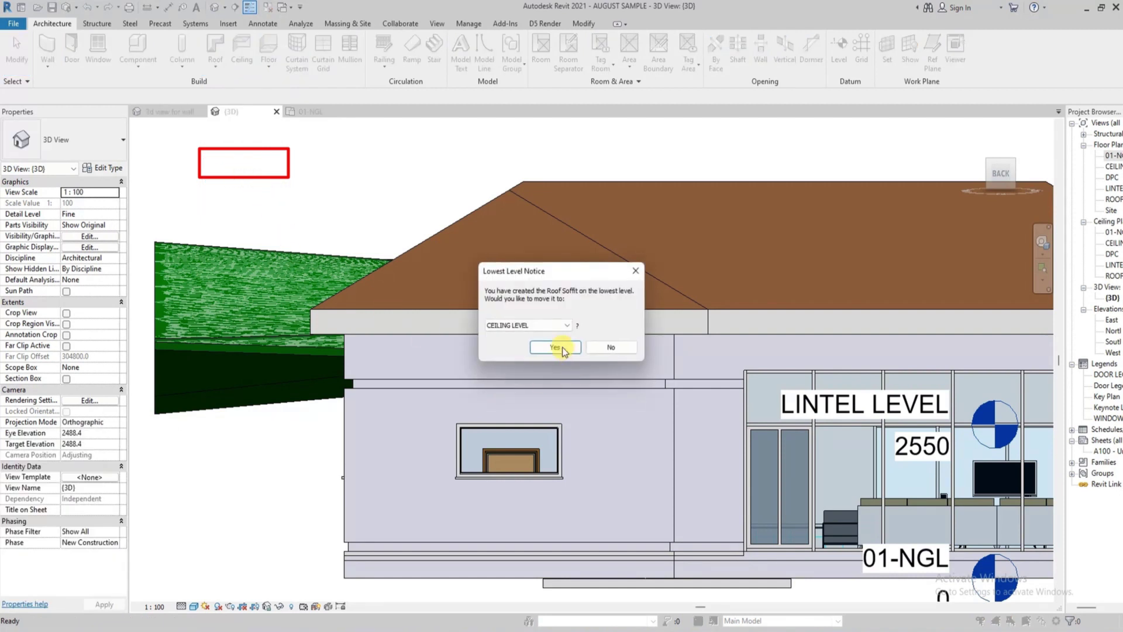
{"action": "left_click", "coordinate": [560, 327]}
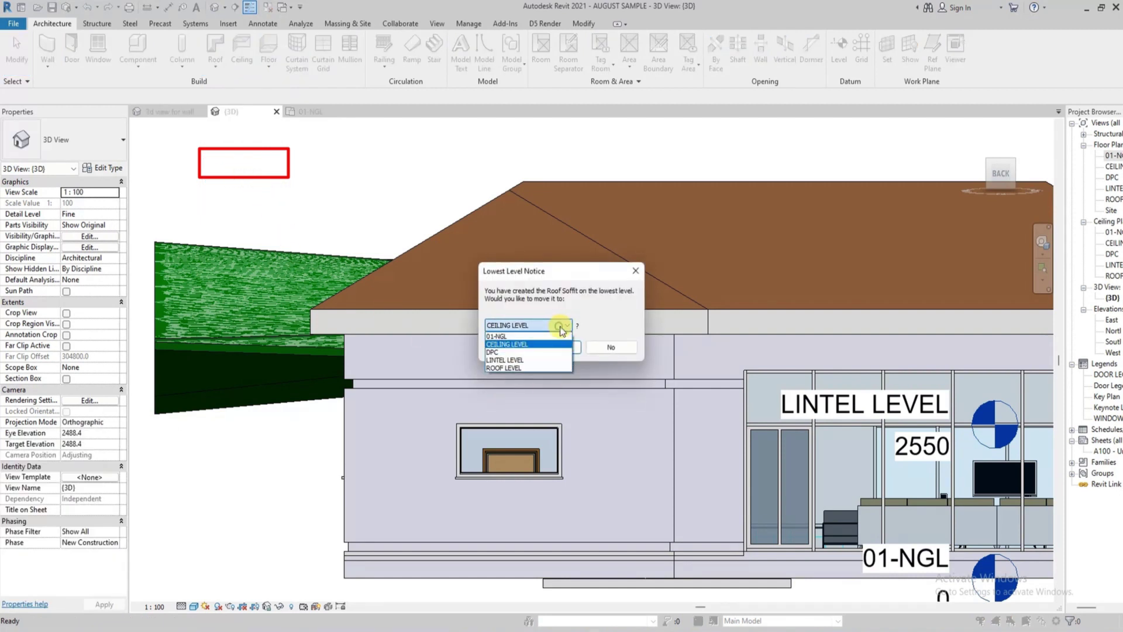
{"action": "left_click", "coordinate": [501, 369]}
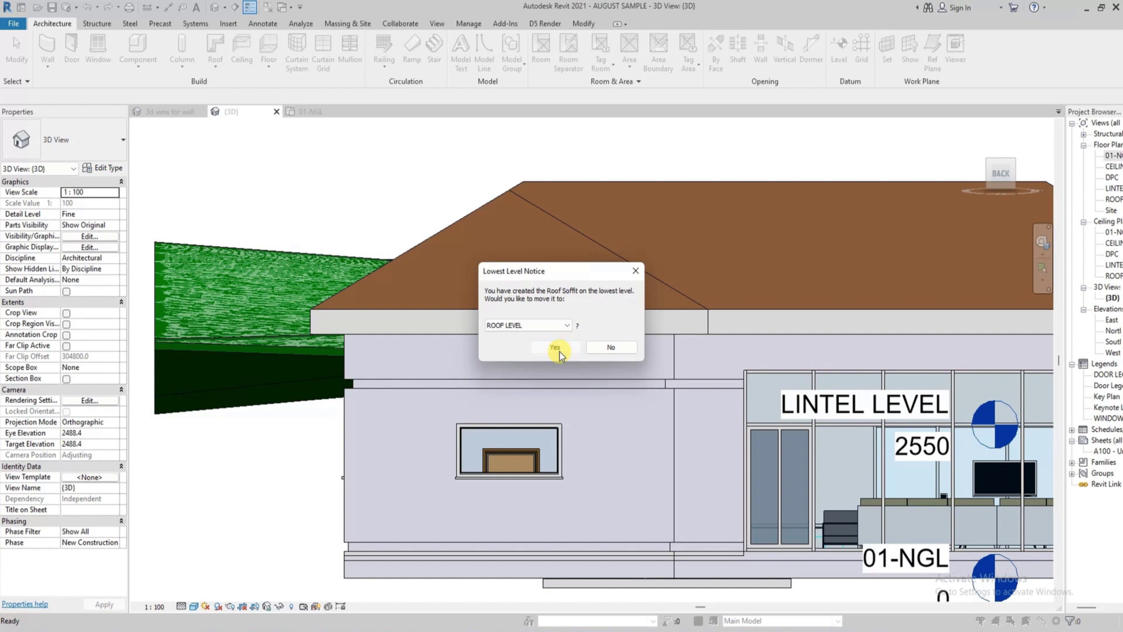
{"action": "left_click", "coordinate": [556, 349]}
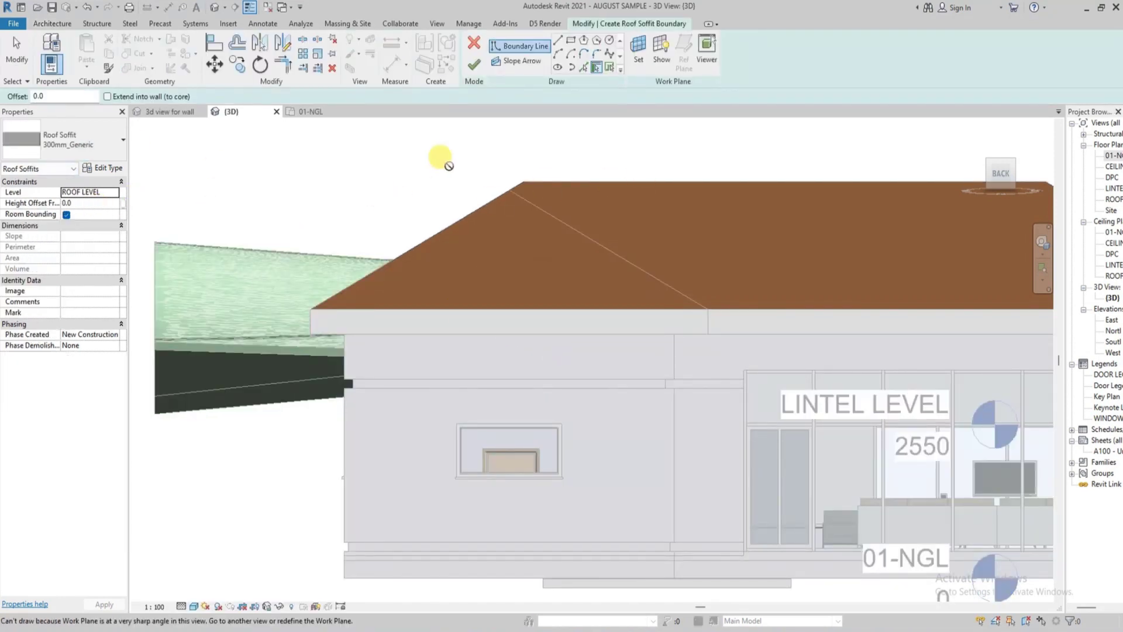
Step: Trace the L-shaped roof outline corner by corner as the soffit boundary in the top view, and finish the soffit
{"action": "left_click", "coordinate": [1002, 170]}
{"action": "left_click", "coordinate": [1002, 157]}
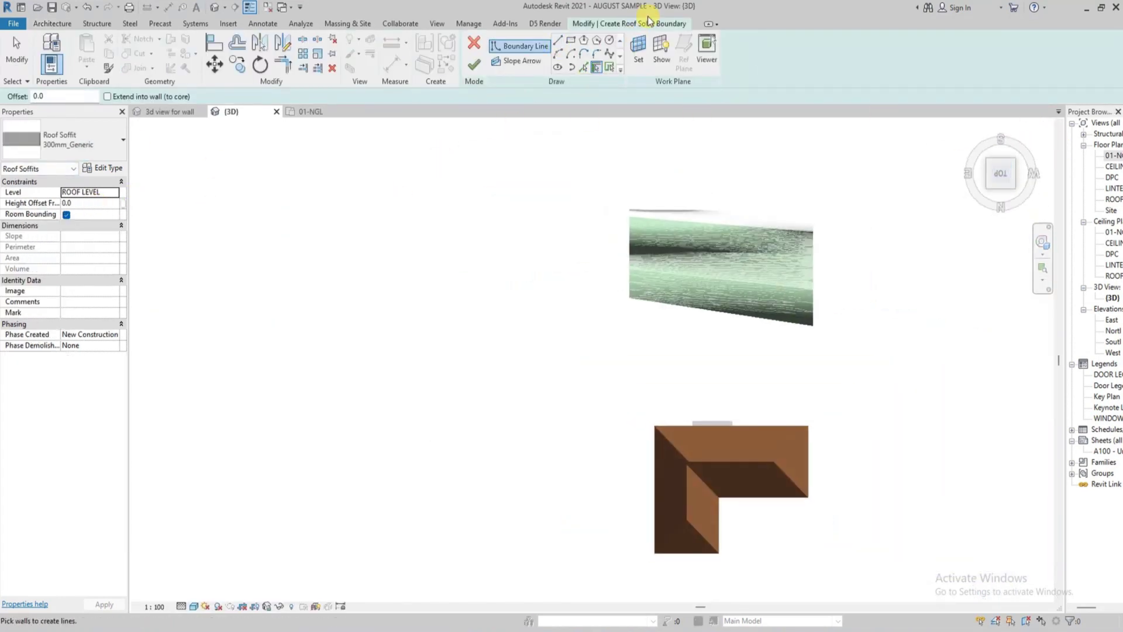
{"action": "left_click", "coordinate": [559, 42]}
{"action": "scroll", "coordinate": [552, 481], "scroll_direction": "up", "scroll_amount": 3}
{"action": "left_click", "coordinate": [611, 481]}
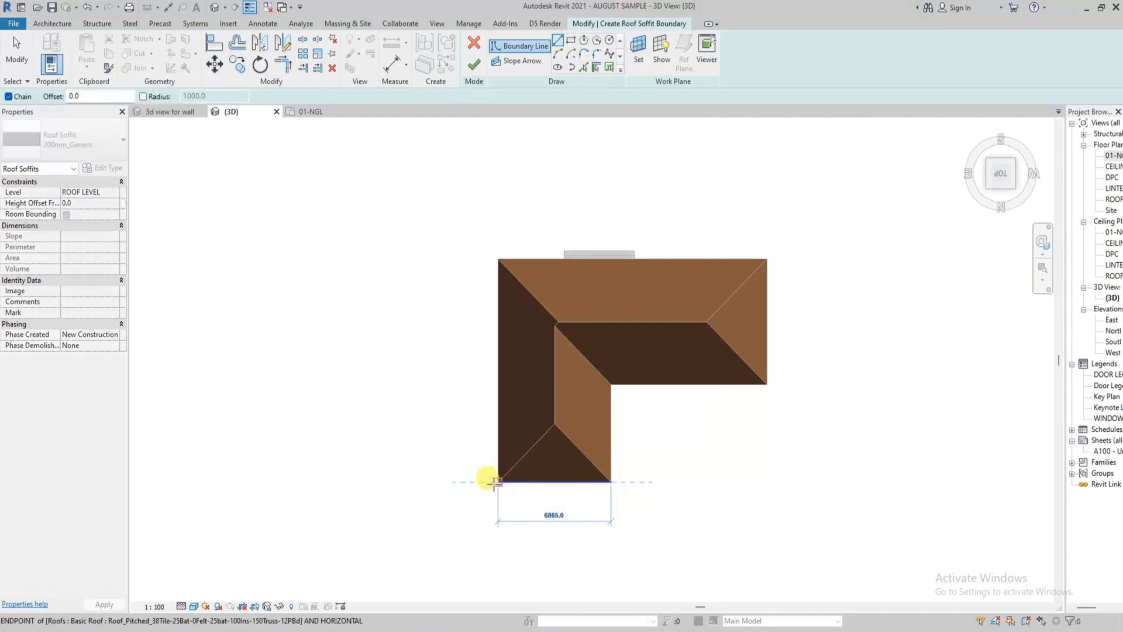
{"action": "scroll", "coordinate": [494, 481], "scroll_direction": "up", "scroll_amount": 2}
{"action": "left_click", "coordinate": [498, 481]}
{"action": "left_click", "coordinate": [498, 141]}
{"action": "left_click", "coordinate": [910, 141]}
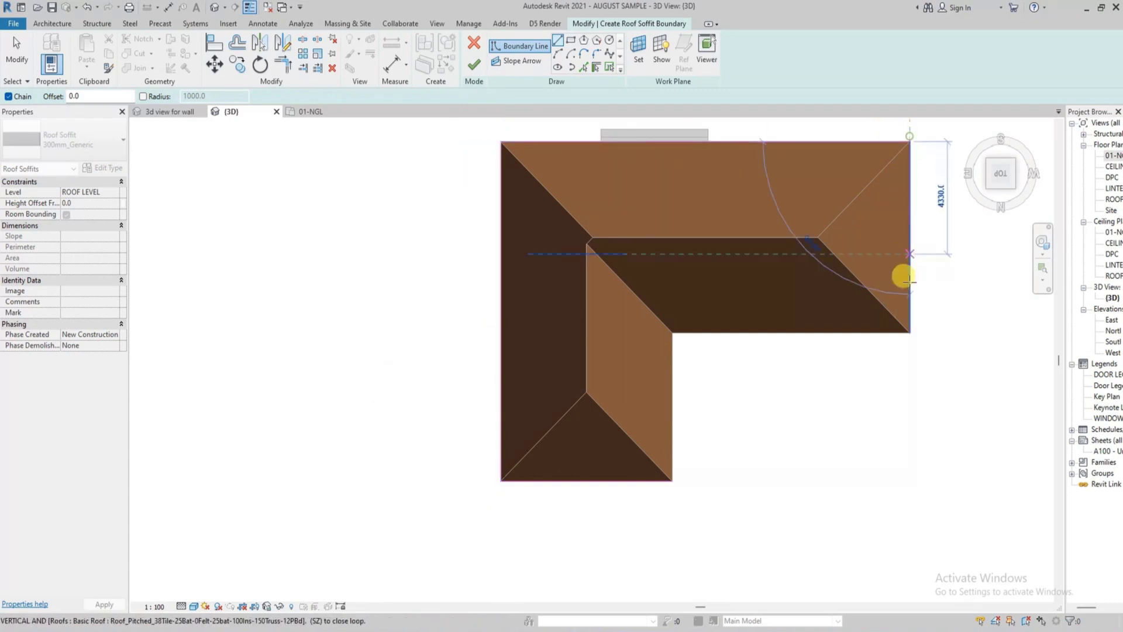
{"action": "left_click", "coordinate": [910, 333]}
{"action": "left_click", "coordinate": [673, 332]}
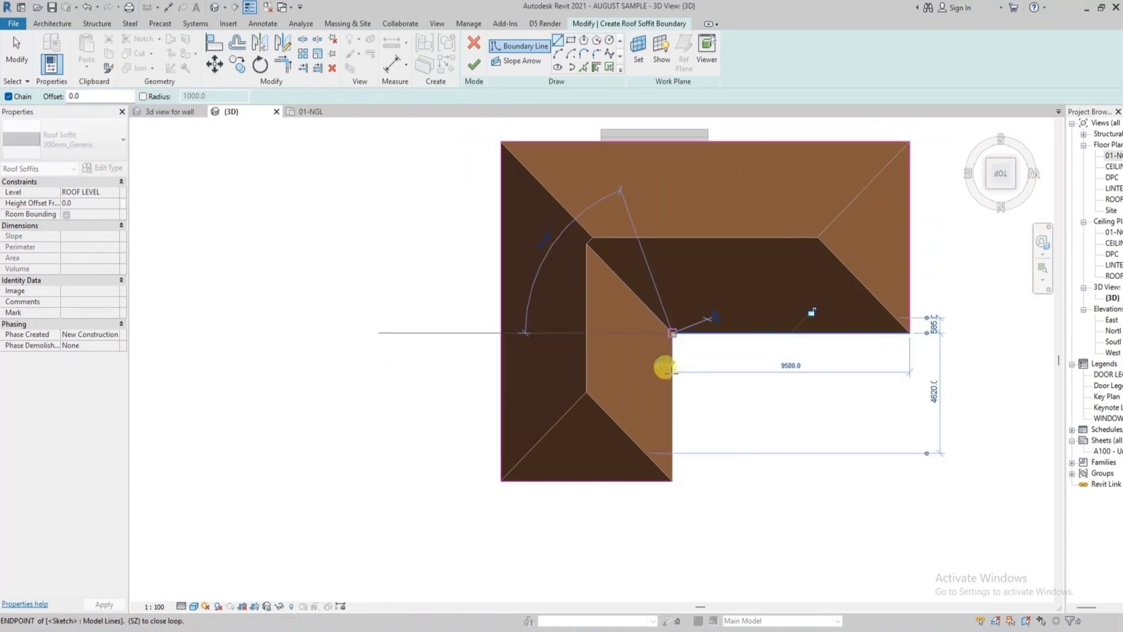
{"action": "left_click", "coordinate": [672, 481]}
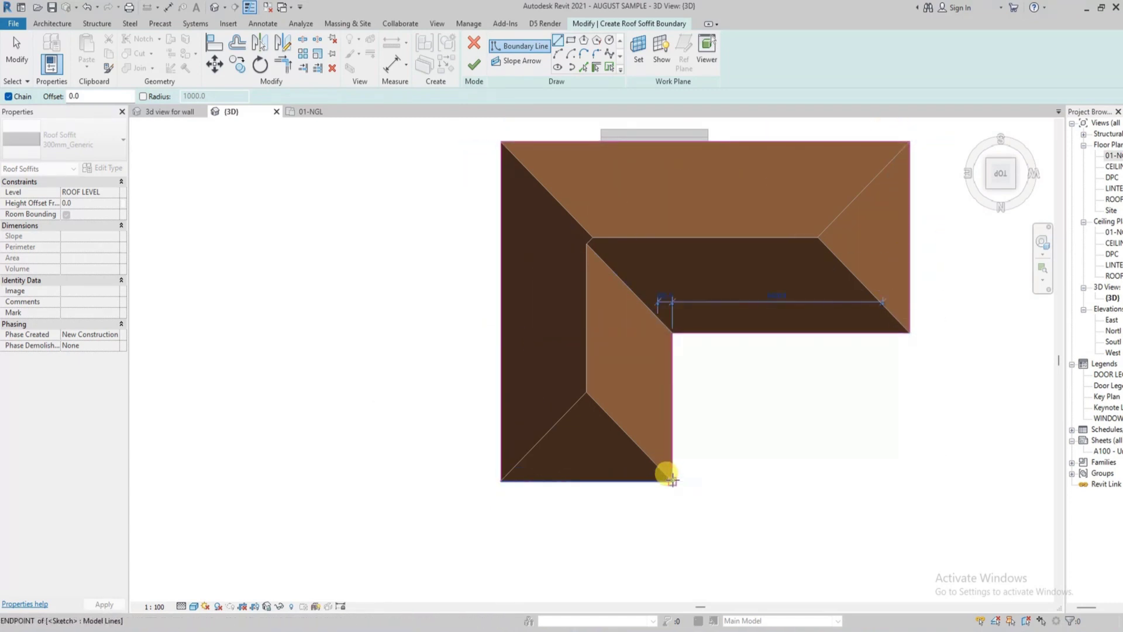
{"action": "left_click", "coordinate": [473, 68]}
Step: Set the pitched roof's base offset from ROOF LEVEL to 300
{"action": "scroll", "coordinate": [465, 228], "scroll_direction": "down", "scroll_amount": 3}
{"action": "left_click", "coordinate": [999, 189]}
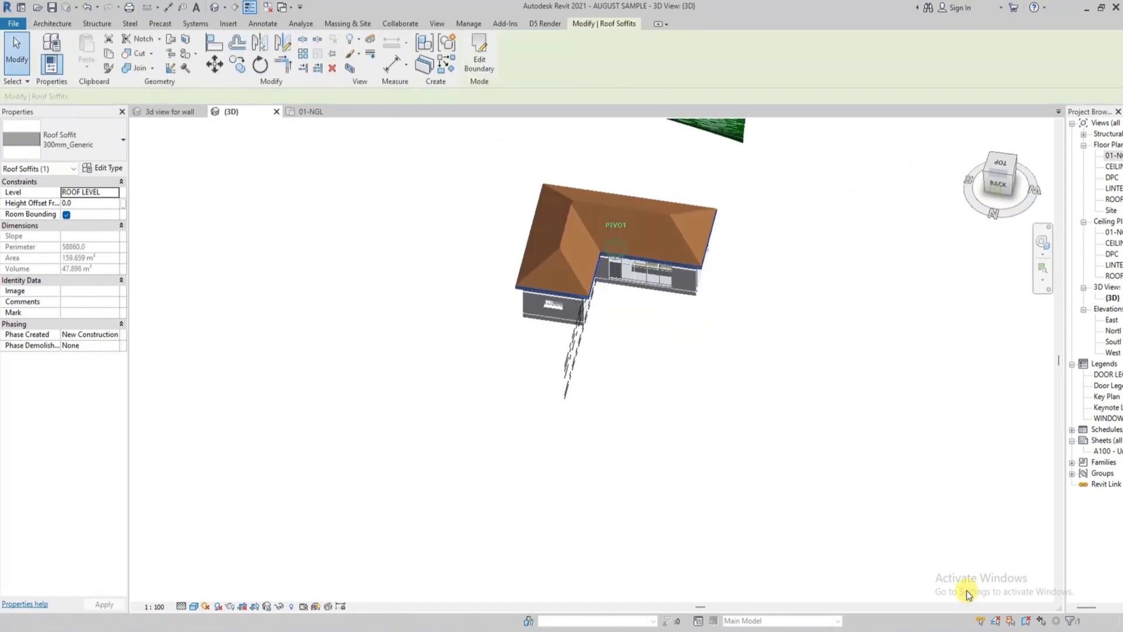
{"action": "middle_click_drag", "start_coordinate": [968, 594], "coordinate": [1016, 484], "text": "shift"}
{"action": "scroll", "coordinate": [585, 230], "scroll_direction": "up", "scroll_amount": 5}
{"action": "left_click", "coordinate": [438, 292]}
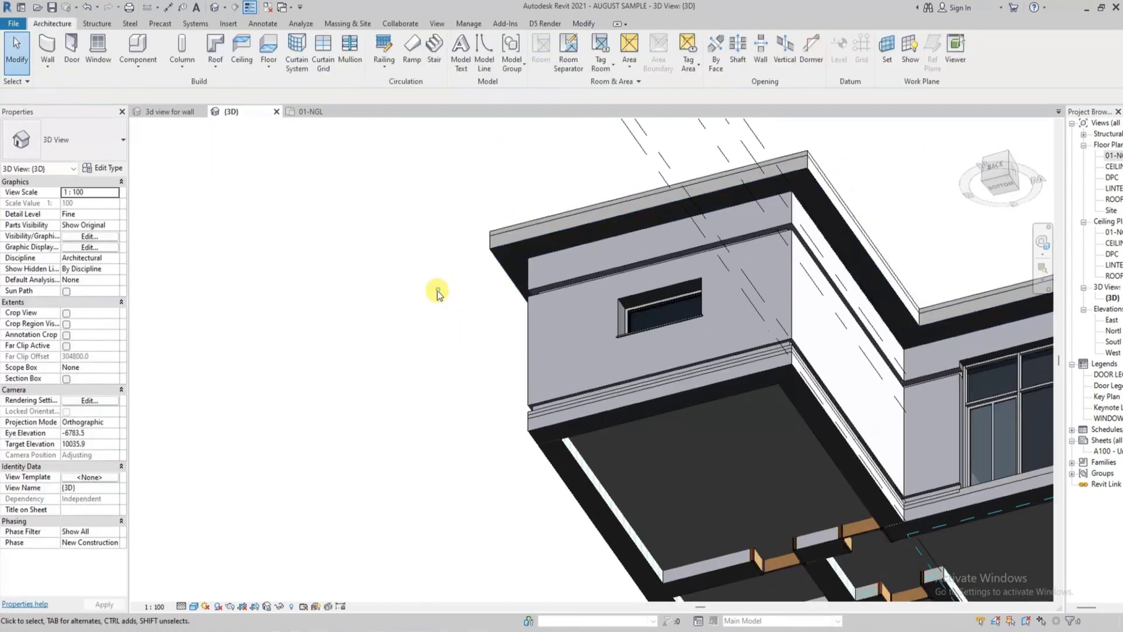
{"action": "left_click", "coordinate": [502, 245]}
{"action": "scroll", "coordinate": [471, 248], "scroll_direction": "up", "scroll_amount": 4}
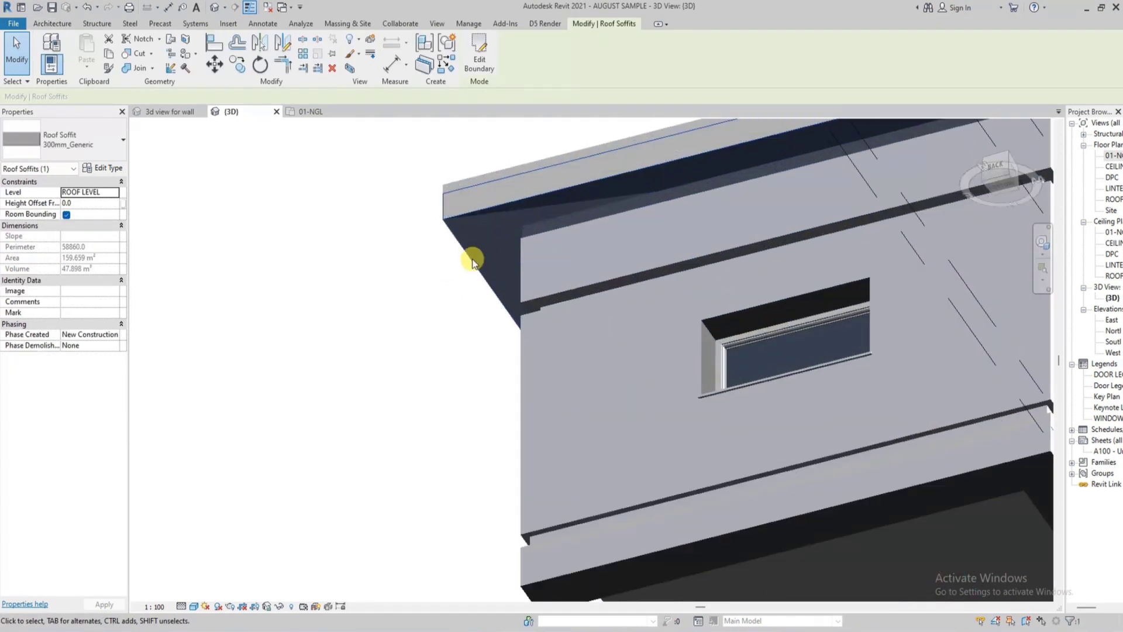
{"action": "middle_click_drag", "start_coordinate": [468, 243], "coordinate": [409, 298]}
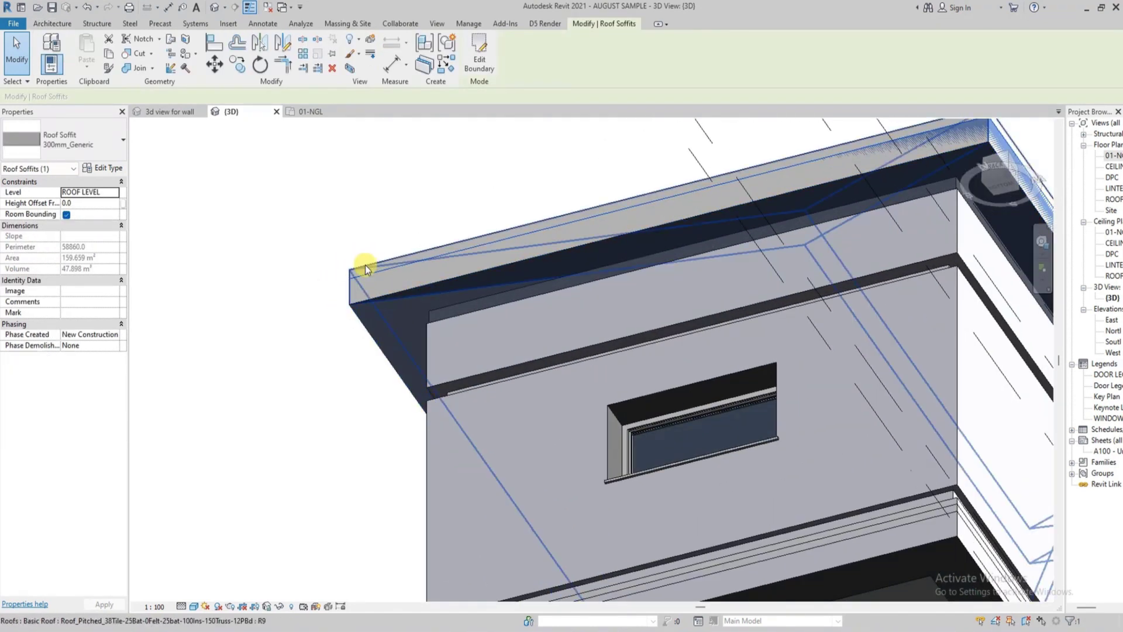
{"action": "left_click", "coordinate": [397, 287]}
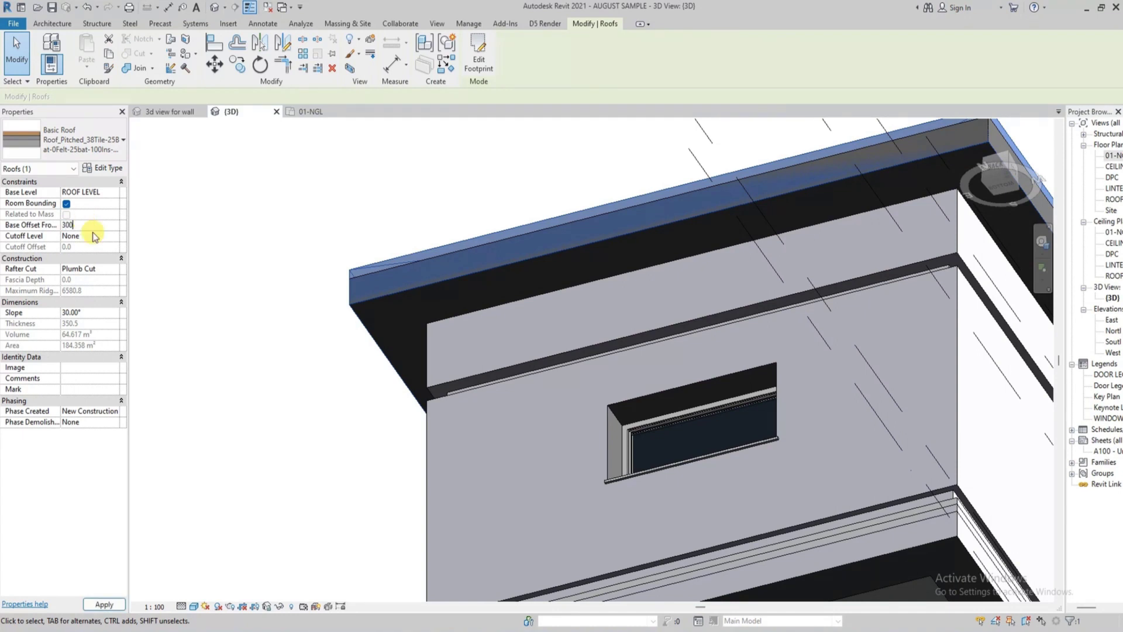
{"action": "left_click", "coordinate": [269, 243]}
Step: Examine how the raised roof sits on the soffit around the eaves from below
{"action": "scroll", "coordinate": [436, 314], "scroll_direction": "down", "scroll_amount": 4}
{"action": "scroll", "coordinate": [713, 233], "scroll_direction": "up", "scroll_amount": 5}
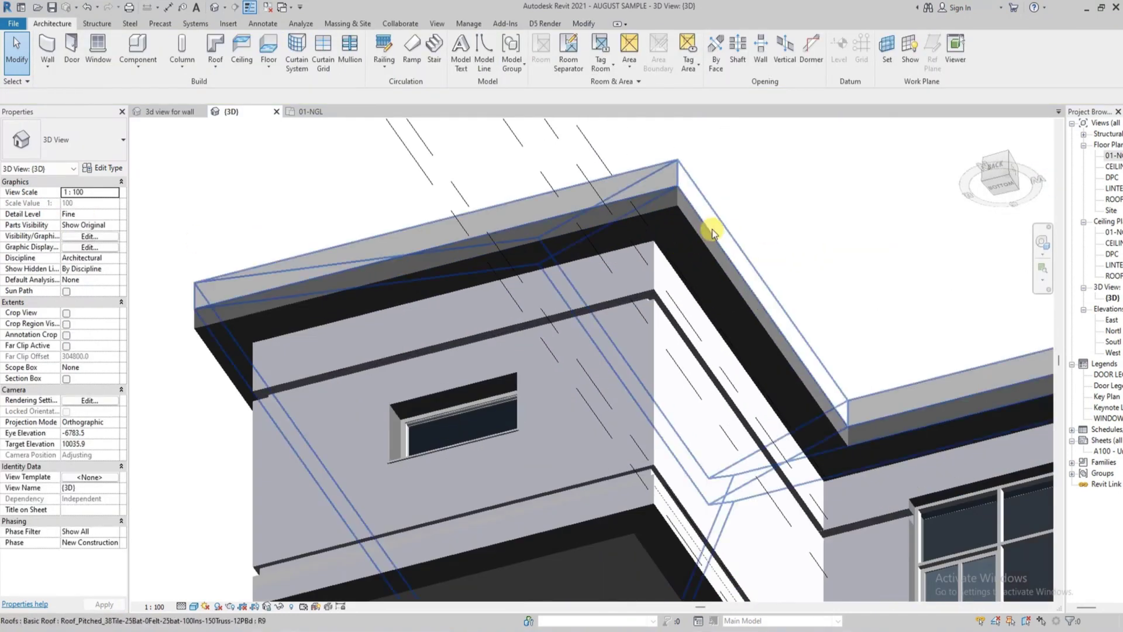
{"action": "scroll", "coordinate": [713, 233], "scroll_direction": "down", "scroll_amount": 4}
{"action": "middle_click_drag", "start_coordinate": [807, 314], "coordinate": [742, 316], "text": "shift"}
{"action": "scroll", "coordinate": [570, 283], "scroll_direction": "up", "scroll_amount": 5}
{"action": "scroll", "coordinate": [586, 298], "scroll_direction": "down", "scroll_amount": 2}
{"action": "scroll", "coordinate": [598, 343], "scroll_direction": "down", "scroll_amount": 3}
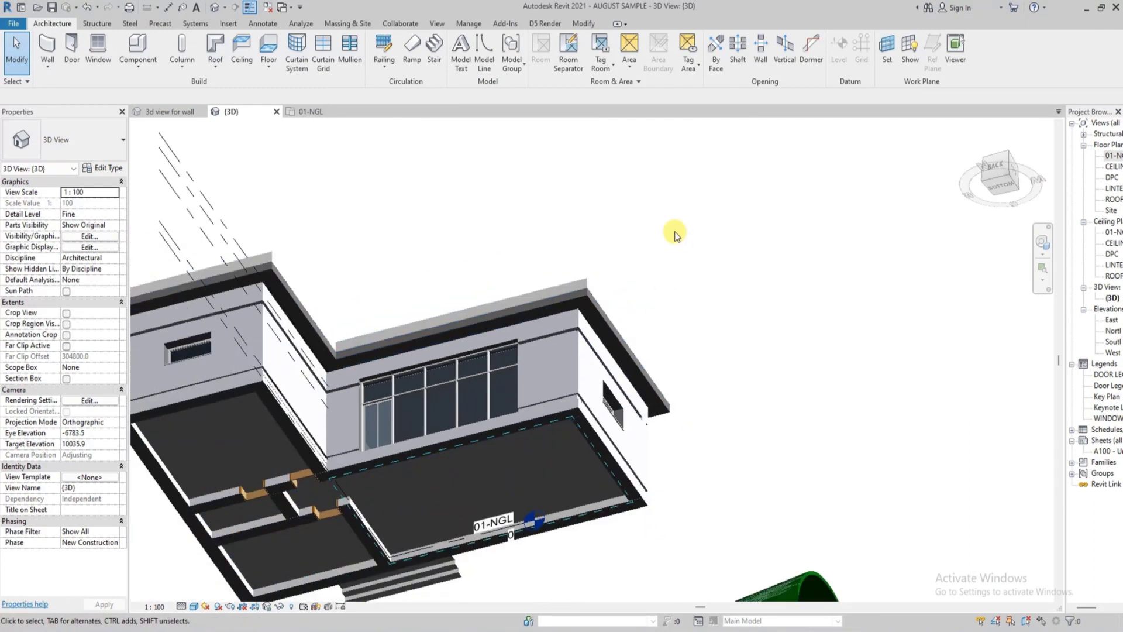
{"action": "left_click_drag", "start_coordinate": [984, 183], "coordinate": [929, 158]}
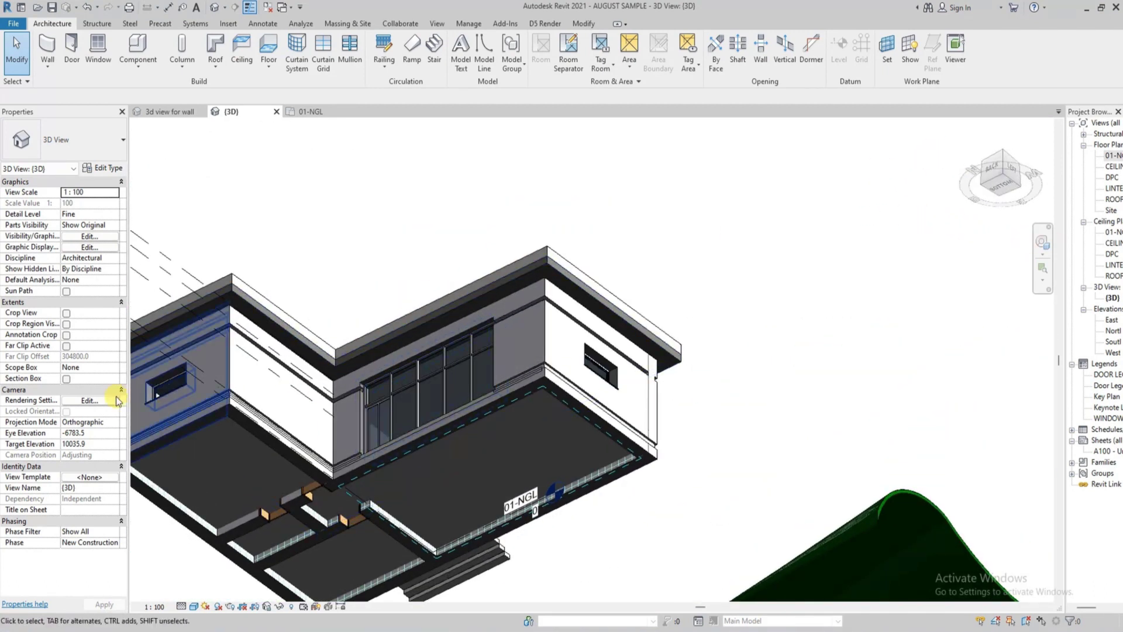
Step: Edit the structure of soffit type 300mm_Generic and set its structure layer thickness to 150
{"action": "scroll", "coordinate": [238, 314], "scroll_direction": "up", "scroll_amount": 5}
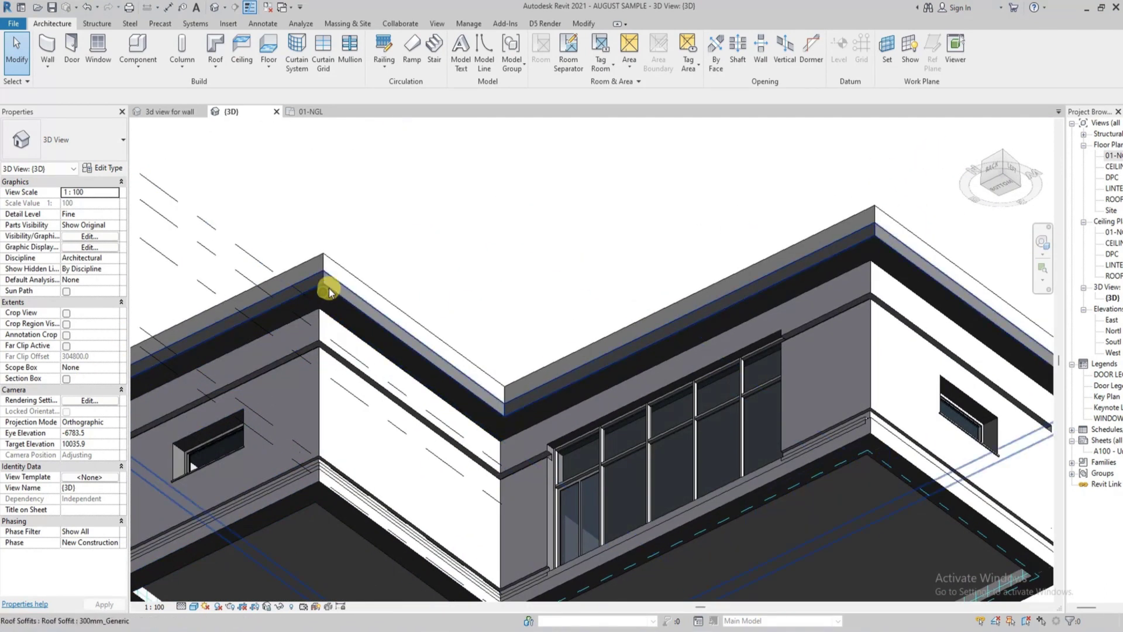
{"action": "left_click", "coordinate": [329, 291]}
{"action": "left_click", "coordinate": [85, 149]}
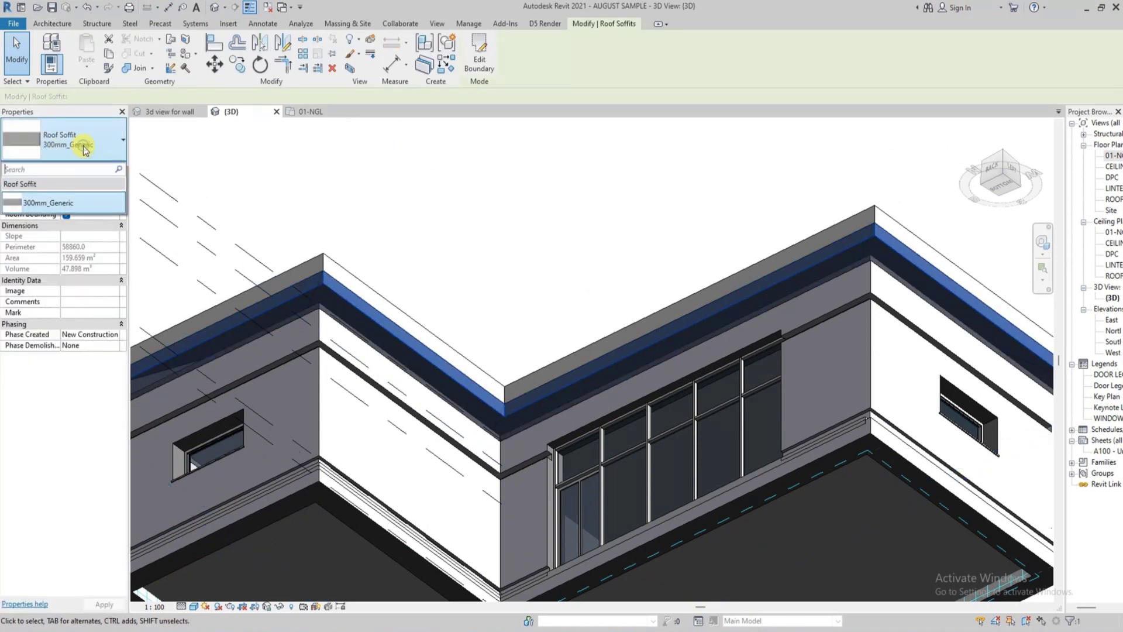
{"action": "left_click", "coordinate": [74, 157]}
{"action": "left_click", "coordinate": [100, 168]}
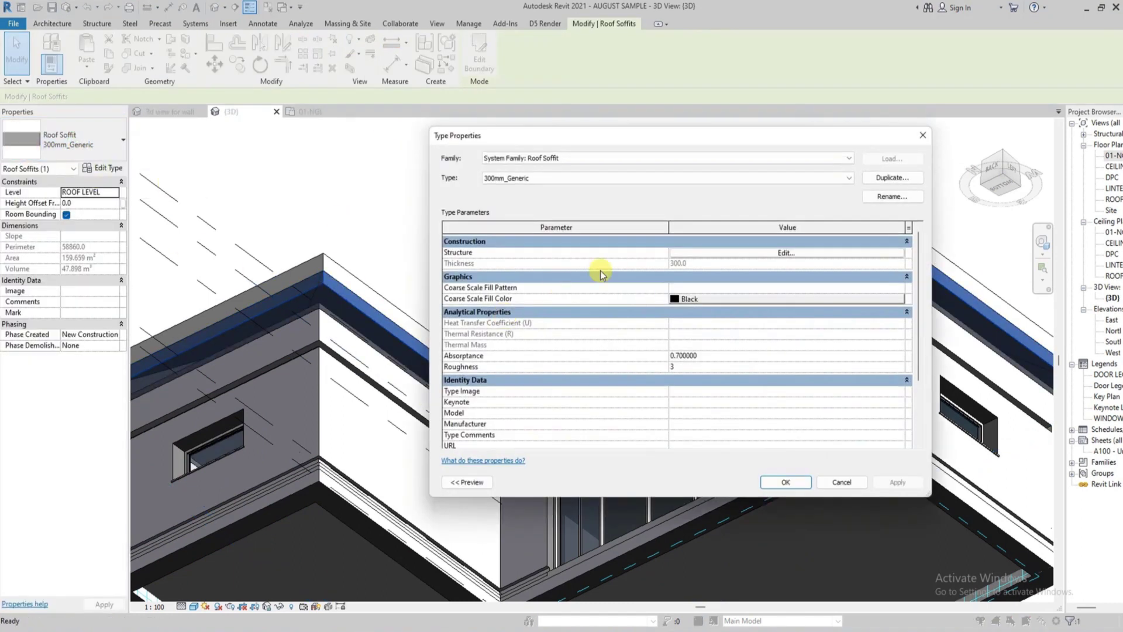
{"action": "left_click", "coordinate": [793, 243]}
{"action": "left_click", "coordinate": [793, 243]}
{"action": "left_click", "coordinate": [787, 253]}
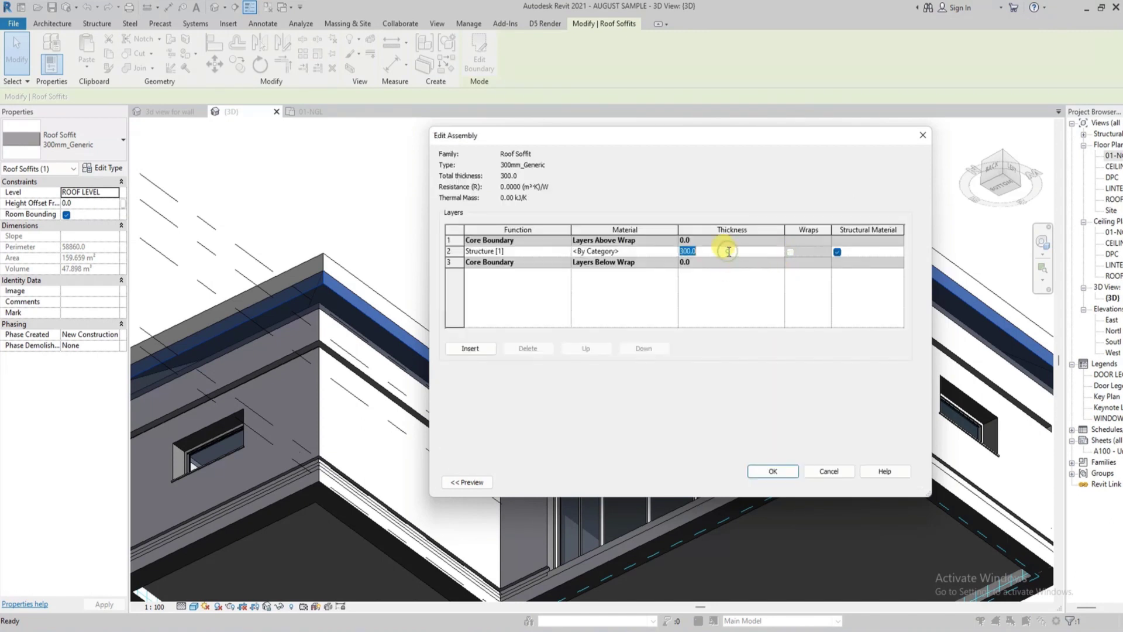
Step: Assign the Concrete material to the soffit's structure layer and apply the type changes
{"action": "left_click", "coordinate": [674, 251]}
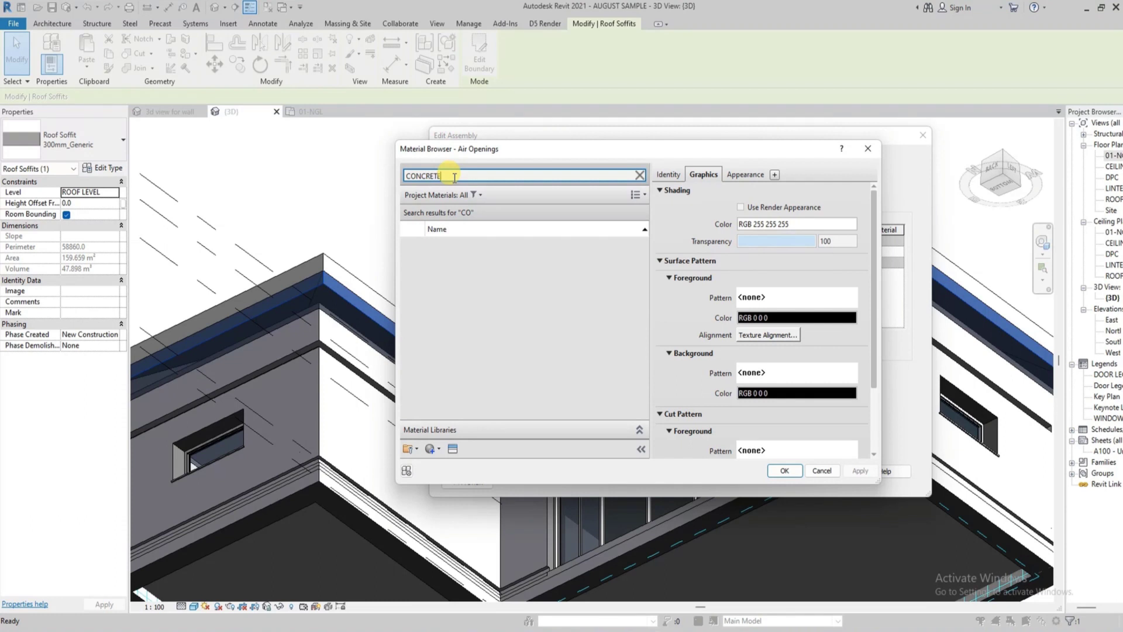
{"action": "left_click", "coordinate": [461, 255]}
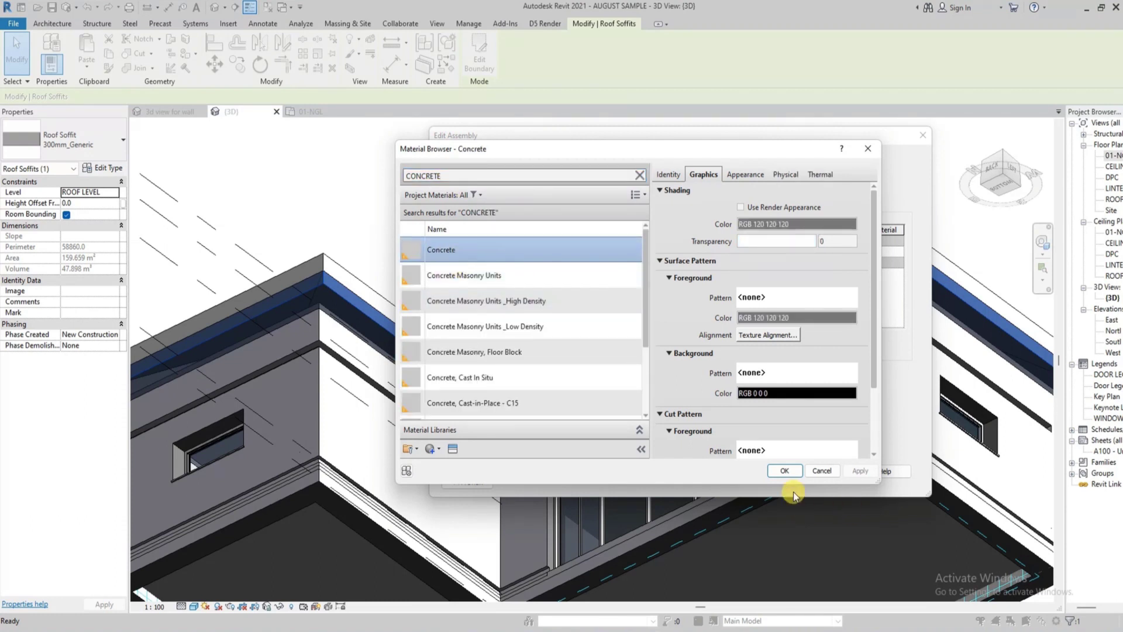
{"action": "left_click", "coordinate": [785, 472]}
{"action": "left_click", "coordinate": [773, 471]}
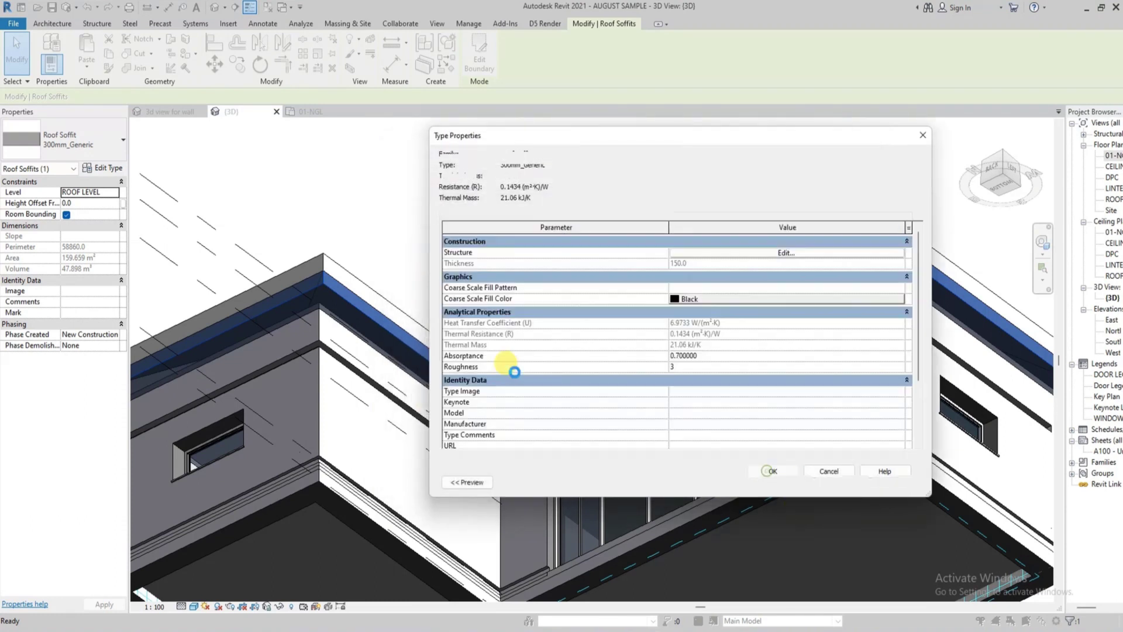
{"action": "left_click", "coordinate": [785, 482]}
{"action": "key", "text": "Escape"}
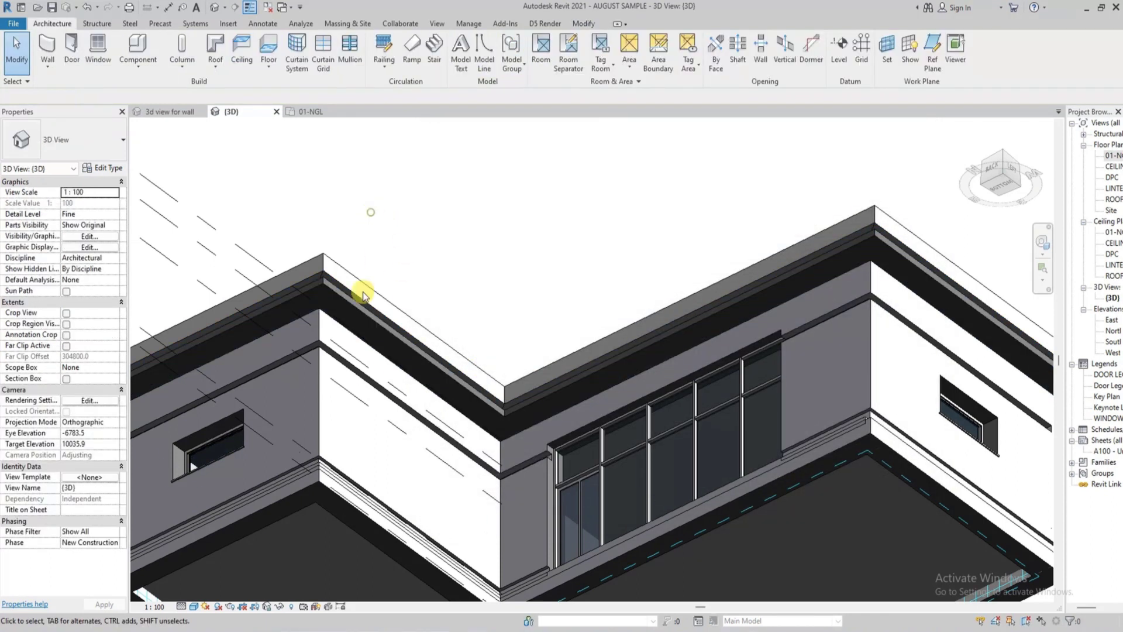
Step: Set the pitched roof's base offset from ROOF LEVEL to 150
{"action": "scroll", "coordinate": [281, 281], "scroll_direction": "down", "scroll_amount": 3}
{"action": "left_click", "coordinate": [283, 275]}
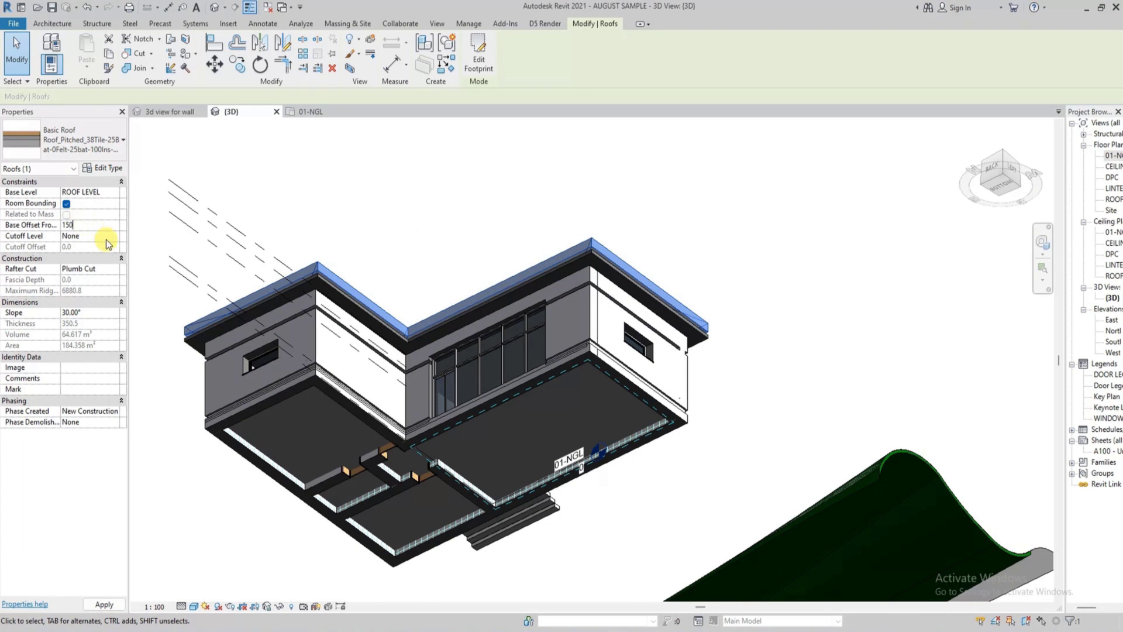
{"action": "left_click", "coordinate": [401, 239]}
Step: Place a Standard roof fascia along the soffit edge at the end of the bedroom wing
{"action": "left_click", "coordinate": [995, 176]}
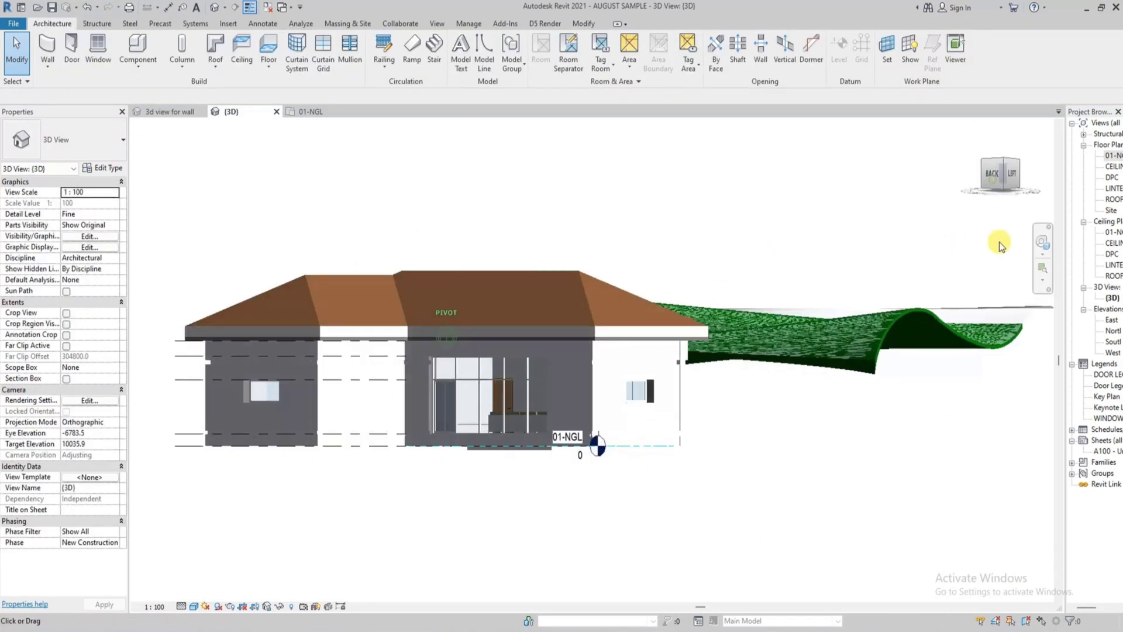
{"action": "left_click", "coordinate": [1001, 188]}
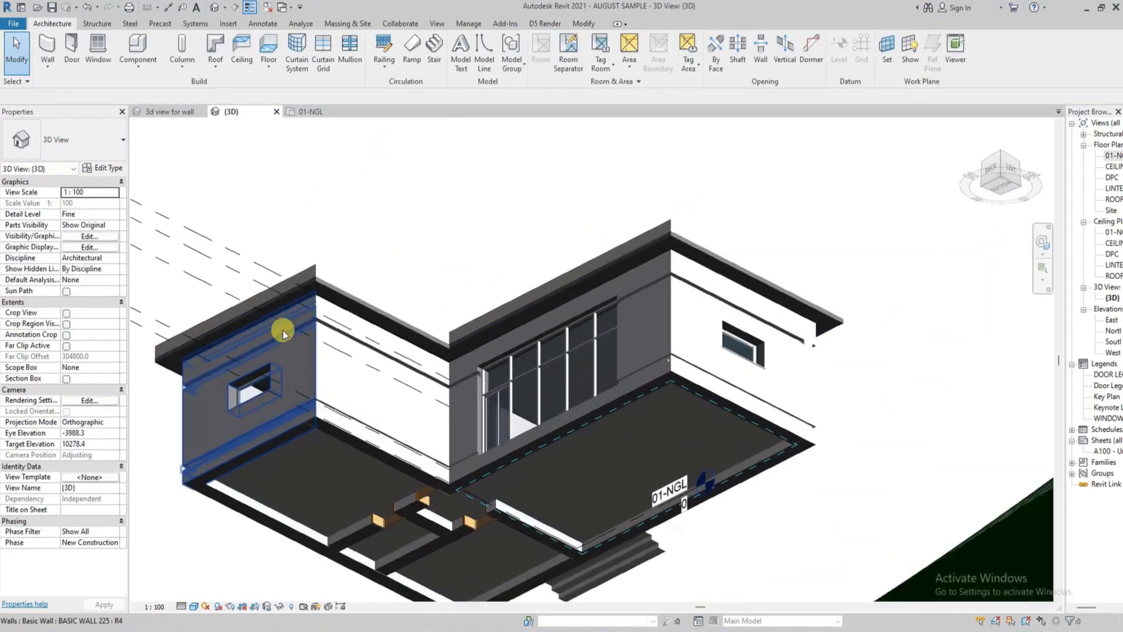
{"action": "scroll", "coordinate": [283, 330], "scroll_direction": "up", "scroll_amount": 2}
{"action": "left_click", "coordinate": [216, 73]}
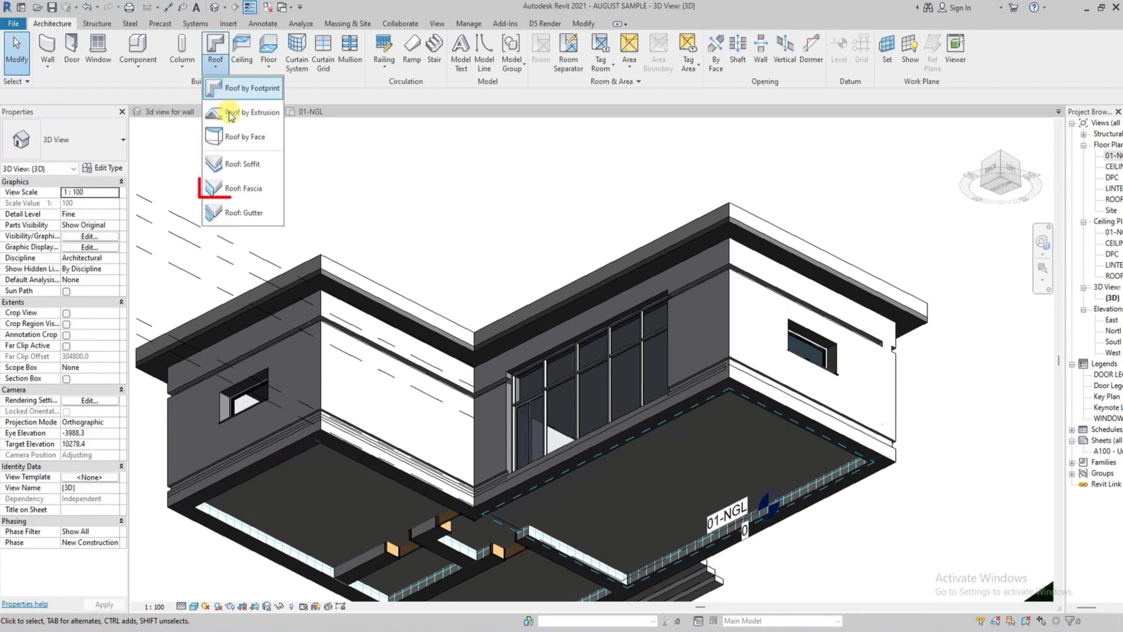
{"action": "left_click", "coordinate": [254, 190]}
{"action": "scroll", "coordinate": [303, 299], "scroll_direction": "up", "scroll_amount": 4}
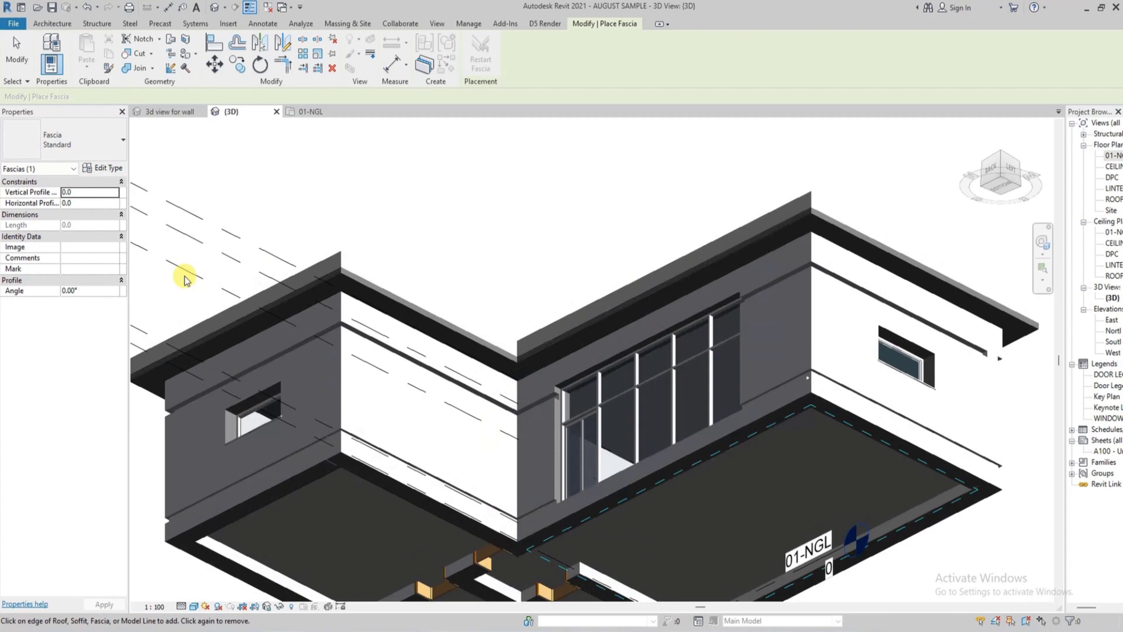
{"action": "scroll", "coordinate": [304, 298], "scroll_direction": "down", "scroll_amount": 4}
{"action": "scroll", "coordinate": [412, 286], "scroll_direction": "up", "scroll_amount": 3}
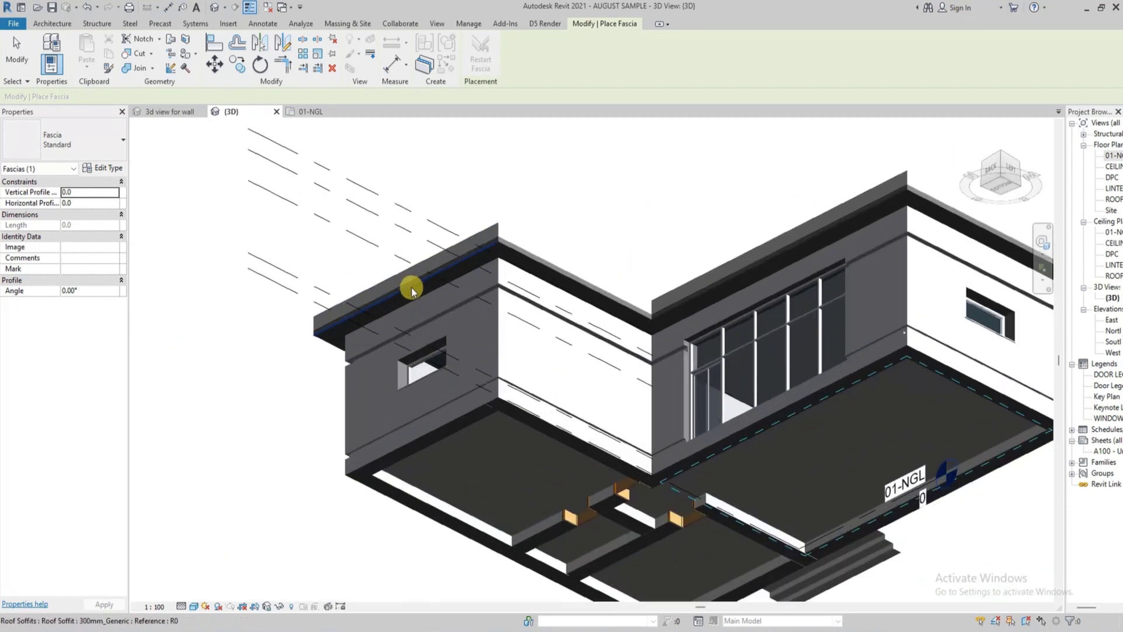
{"action": "left_click", "coordinate": [406, 286]}
Step: Continue the Standard fascia along the soffit edges beside the bedroom wing's end and in the L-shaped house's inner corner
{"action": "scroll", "coordinate": [464, 261], "scroll_direction": "up", "scroll_amount": 4}
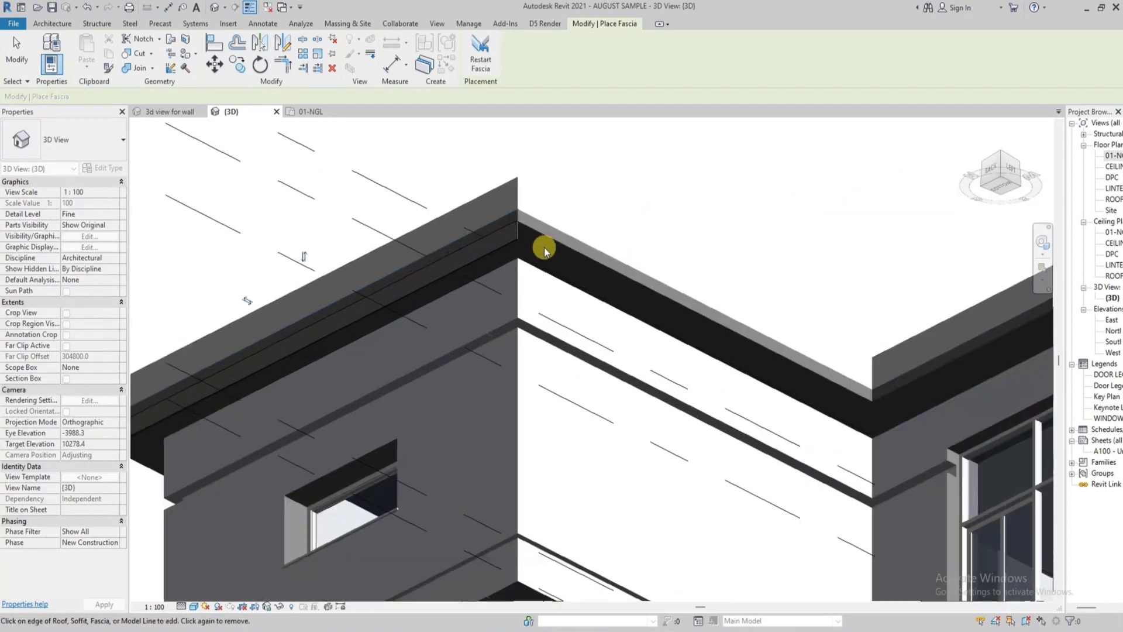
{"action": "scroll", "coordinate": [499, 238], "scroll_direction": "down", "scroll_amount": 2}
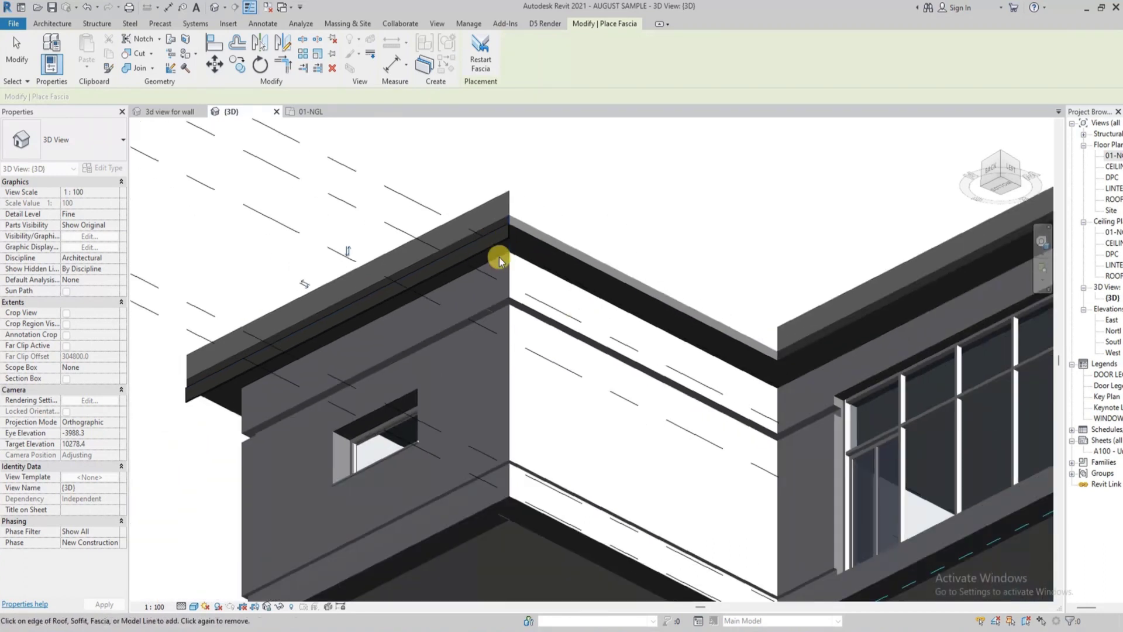
{"action": "left_click", "coordinate": [216, 404]}
{"action": "scroll", "coordinate": [499, 238], "scroll_direction": "up", "scroll_amount": 5}
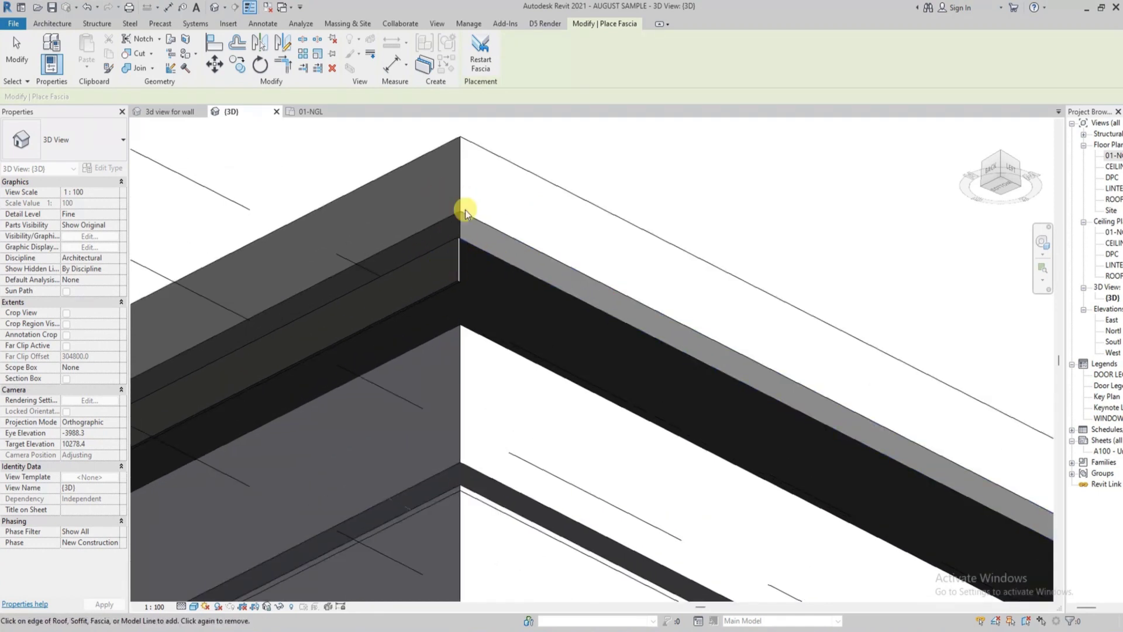
{"action": "left_click", "coordinate": [489, 259]}
{"action": "scroll", "coordinate": [489, 265], "scroll_direction": "down", "scroll_amount": 3}
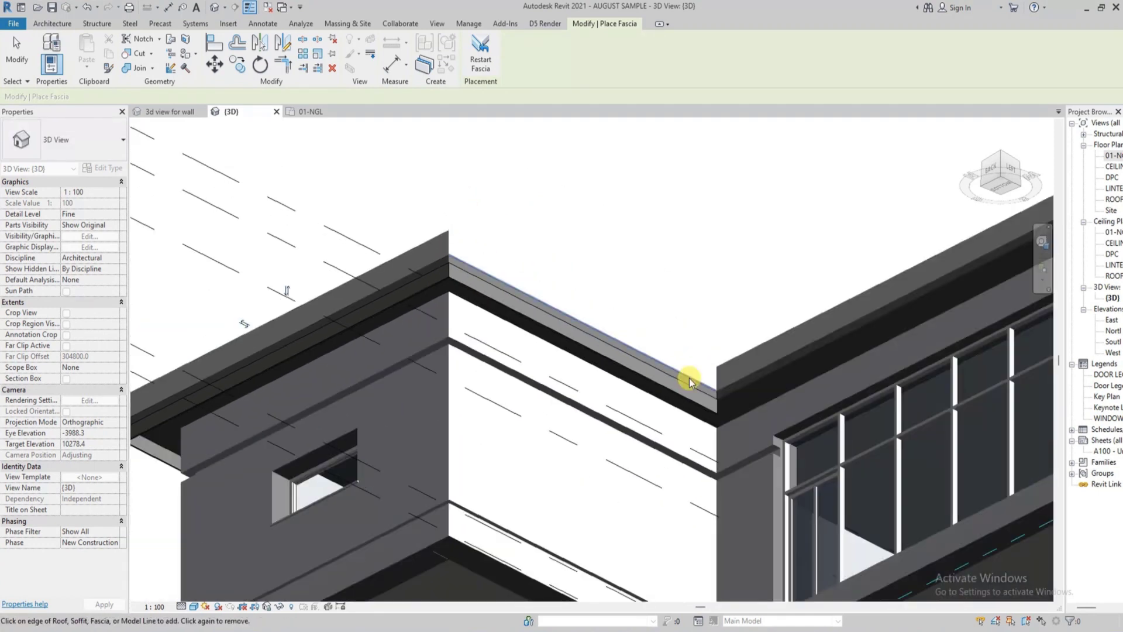
Step: Run the fascia along the remaining soffit edges, from the large glazed wall round to the entrance side
{"action": "scroll", "coordinate": [573, 380], "scroll_direction": "up", "scroll_amount": 3}
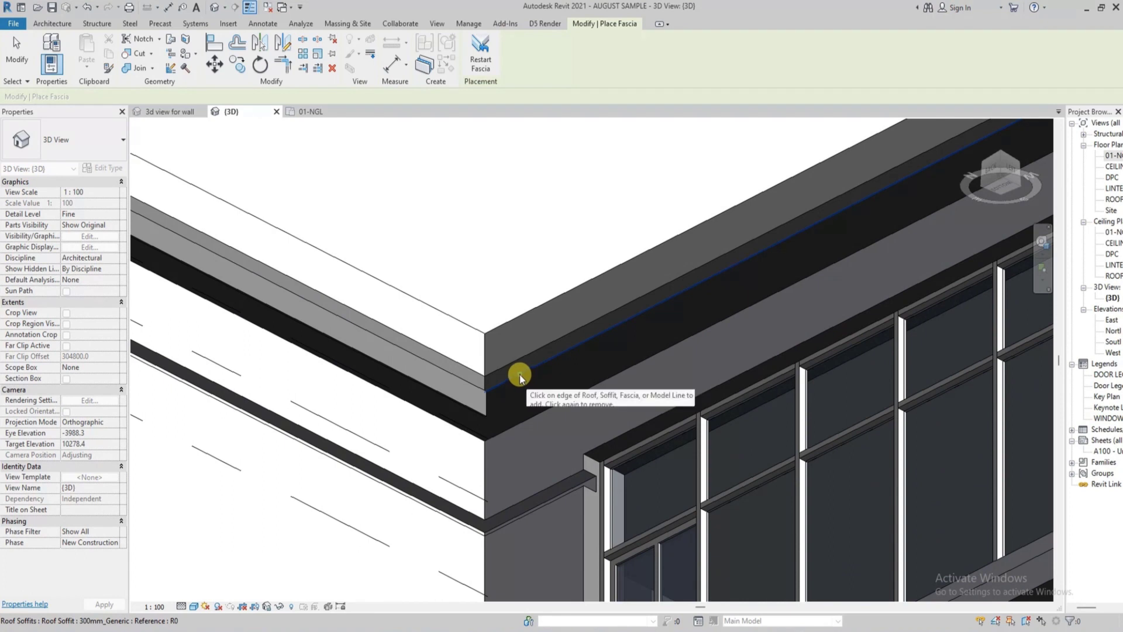
{"action": "scroll", "coordinate": [522, 376], "scroll_direction": "down", "scroll_amount": 3}
{"action": "scroll", "coordinate": [748, 286], "scroll_direction": "up", "scroll_amount": 3}
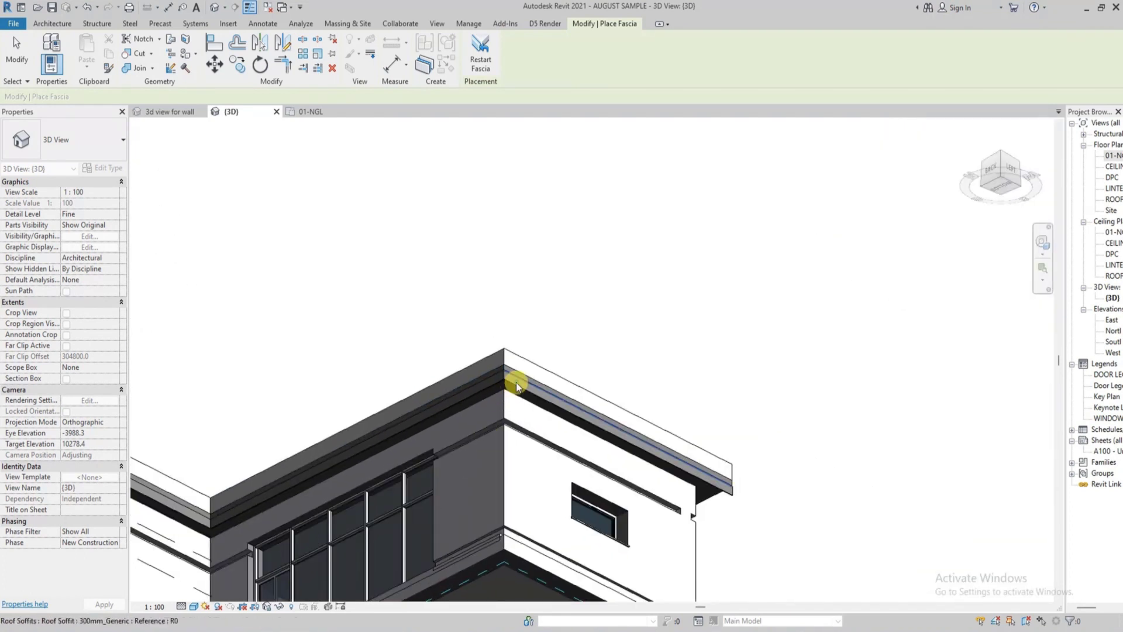
{"action": "scroll", "coordinate": [516, 382], "scroll_direction": "down", "scroll_amount": 3}
{"action": "left_click", "coordinate": [976, 171]}
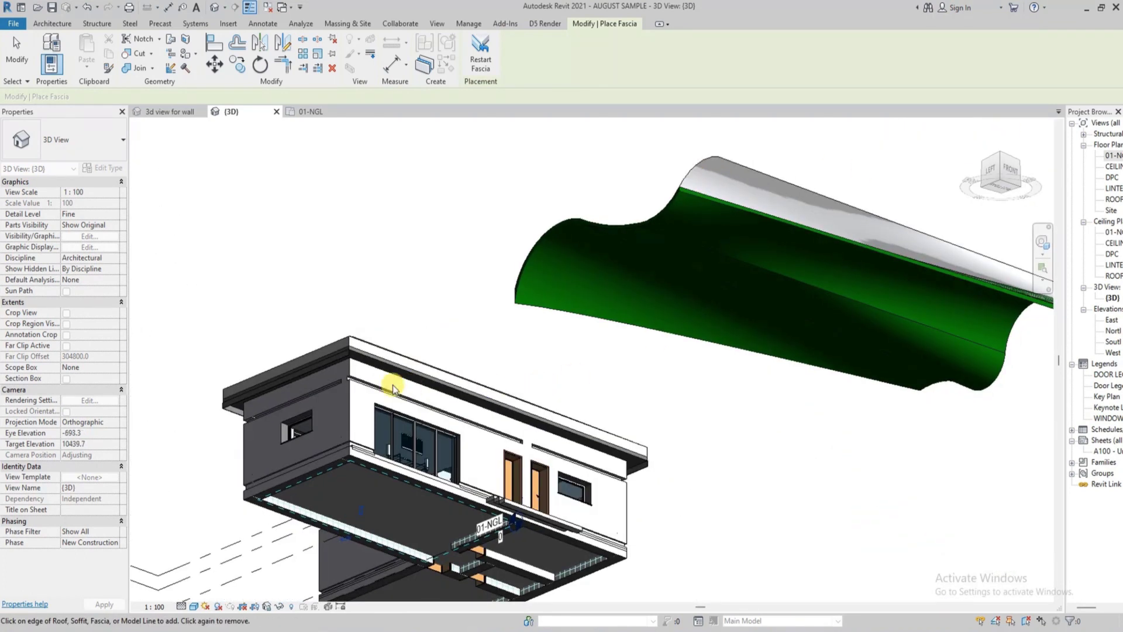
{"action": "scroll", "coordinate": [391, 374], "scroll_direction": "up", "scroll_amount": 3}
{"action": "scroll", "coordinate": [747, 529], "scroll_direction": "down", "scroll_amount": 4}
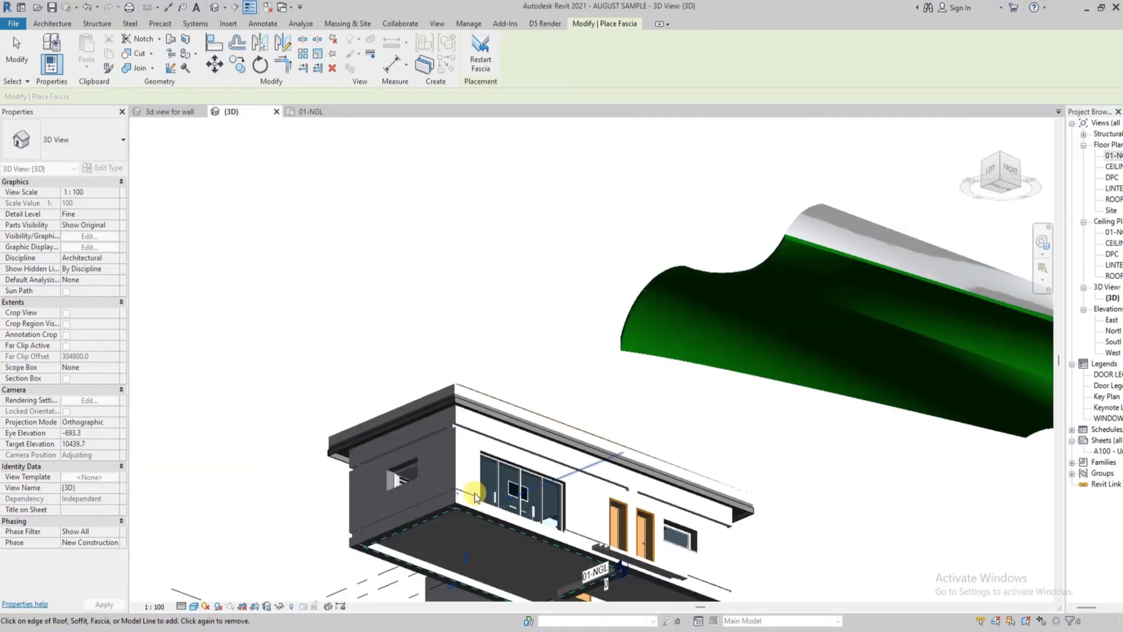
{"action": "scroll", "coordinate": [325, 446], "scroll_direction": "up", "scroll_amount": 2}
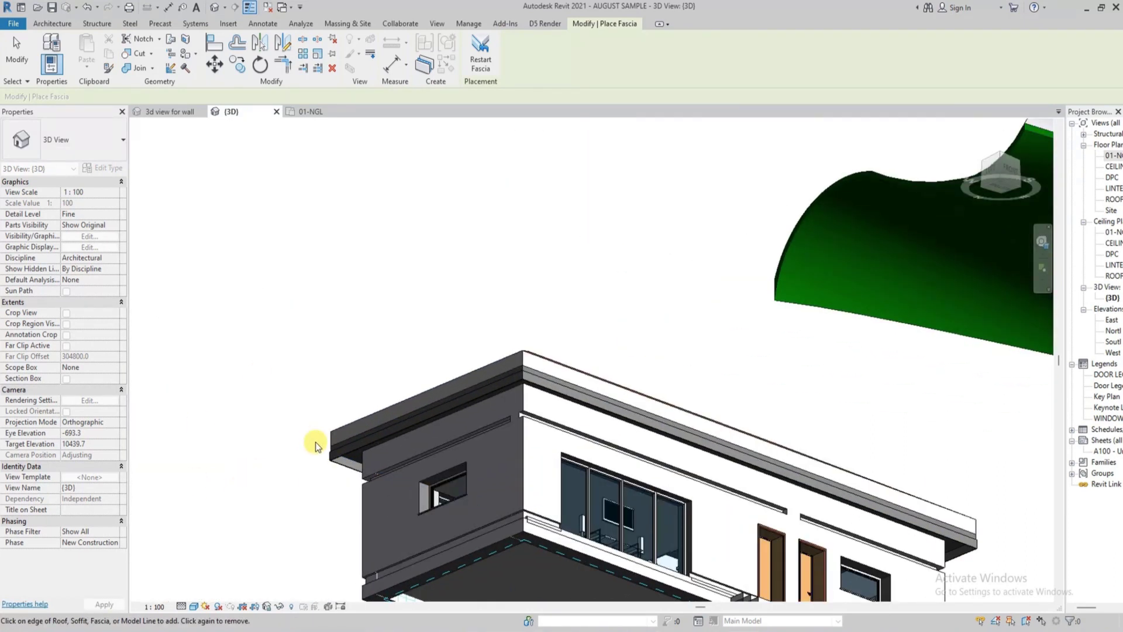
Step: Finish placing the fascia and remove the whole fascia from the soffit edges
{"action": "key", "text": "Escape"}
{"action": "key", "text": "Escape"}
{"action": "left_click", "coordinate": [342, 446]}
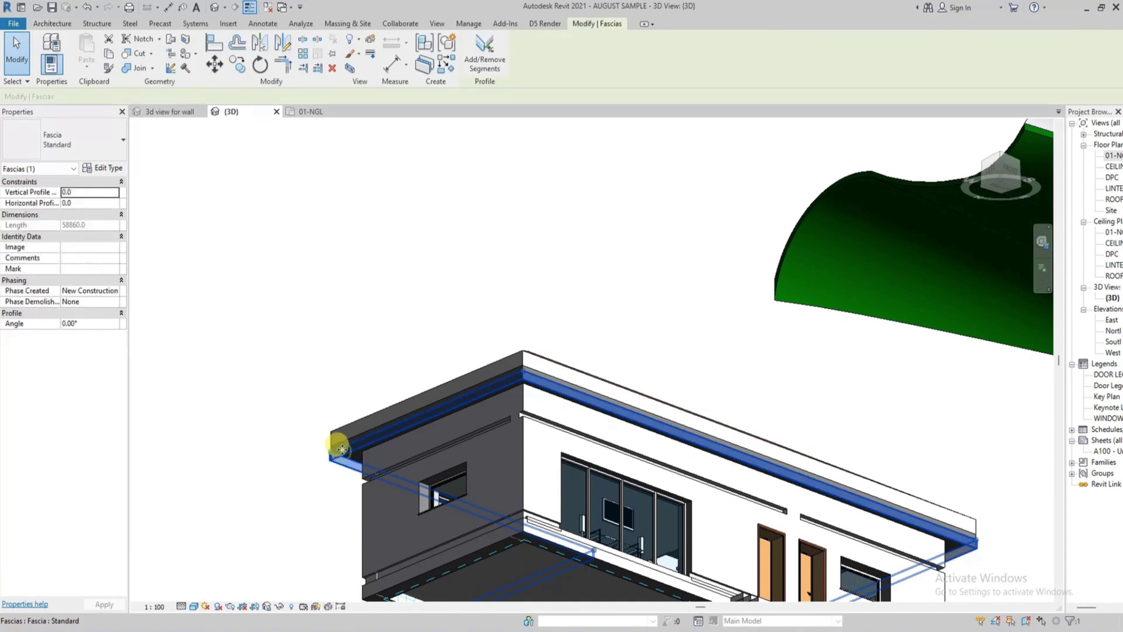
{"action": "key", "text": "Escape"}
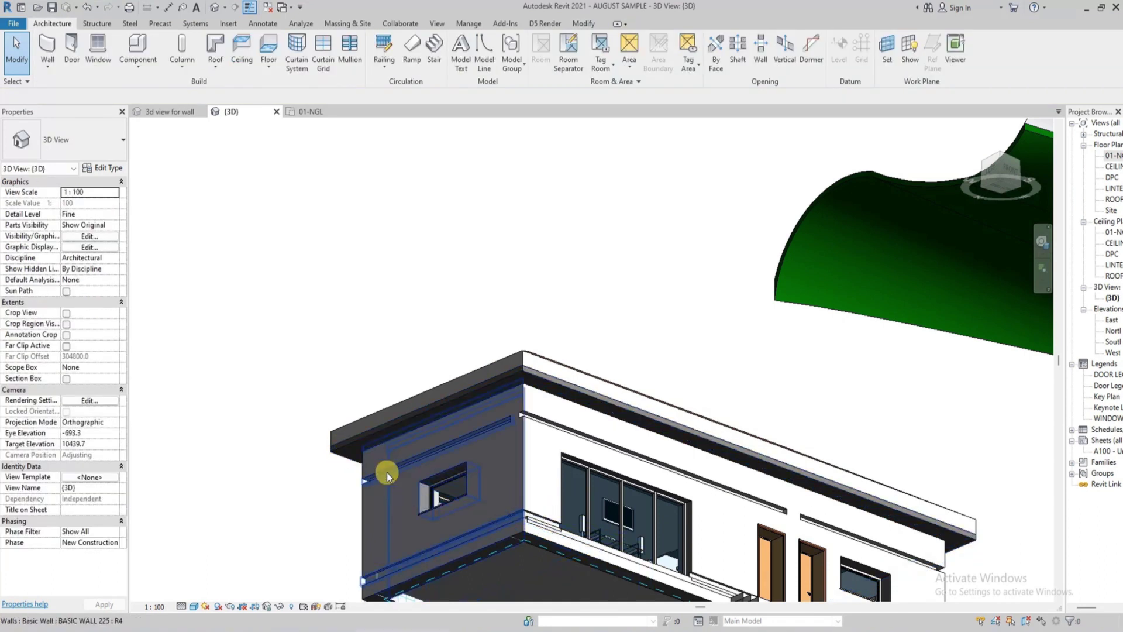
Step: Start a Standard roof gutter and open its type properties
{"action": "left_click", "coordinate": [225, 66]}
{"action": "left_click", "coordinate": [246, 217]}
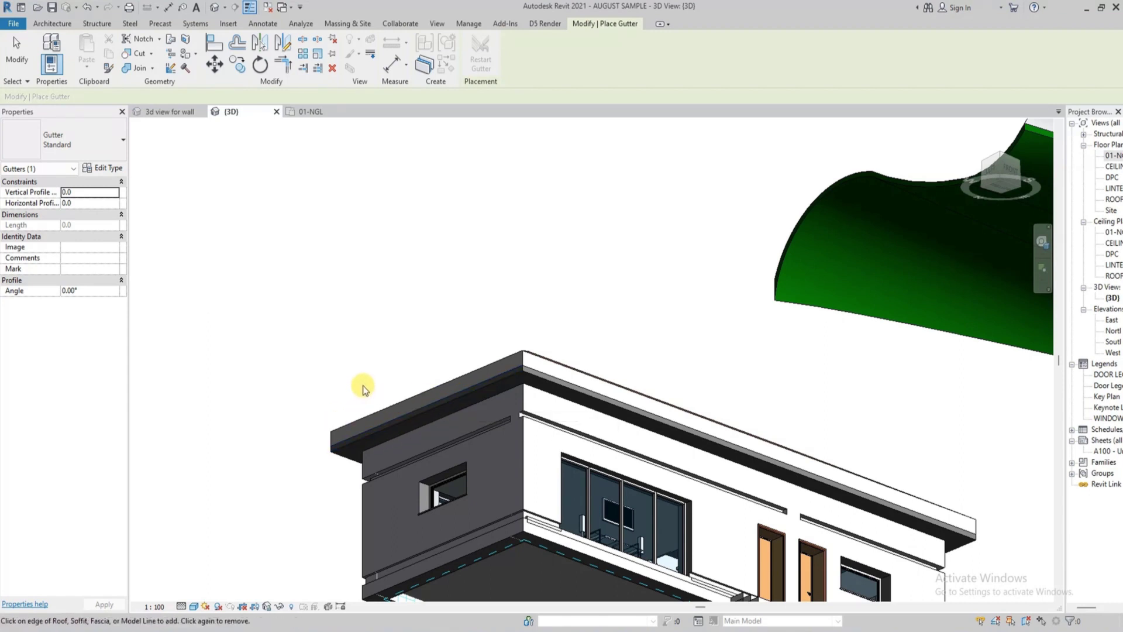
{"action": "left_click", "coordinate": [101, 167]}
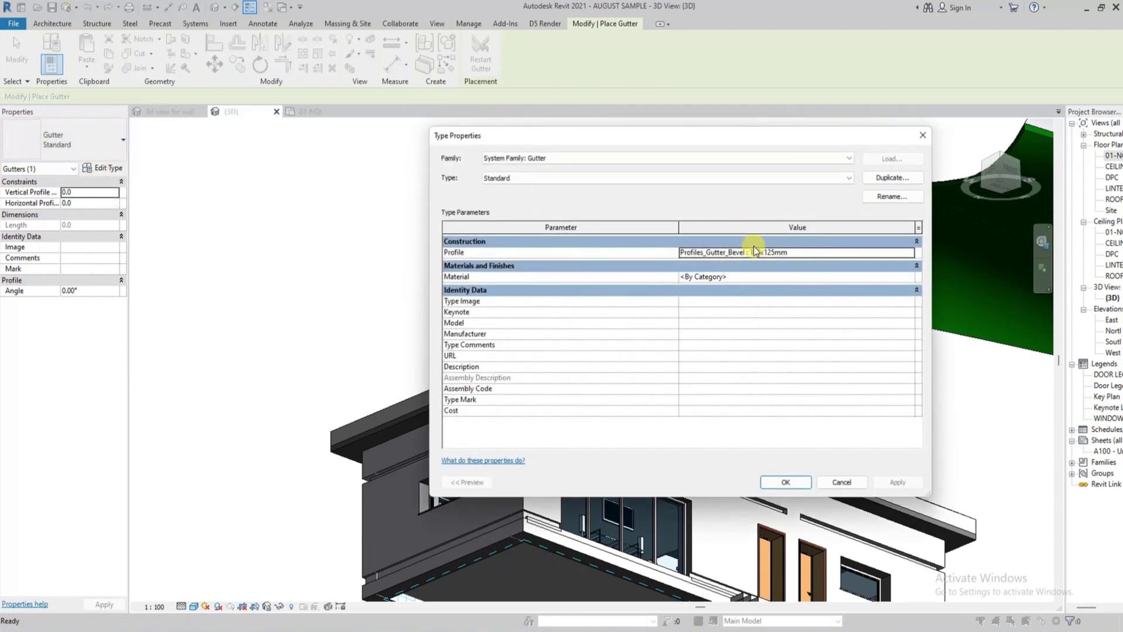
Step: Try the Profiles_Foundation_Strip_Footings : 150x450mm_Strip profile for the gutter type and look at the material choices
{"action": "left_click", "coordinate": [911, 254]}
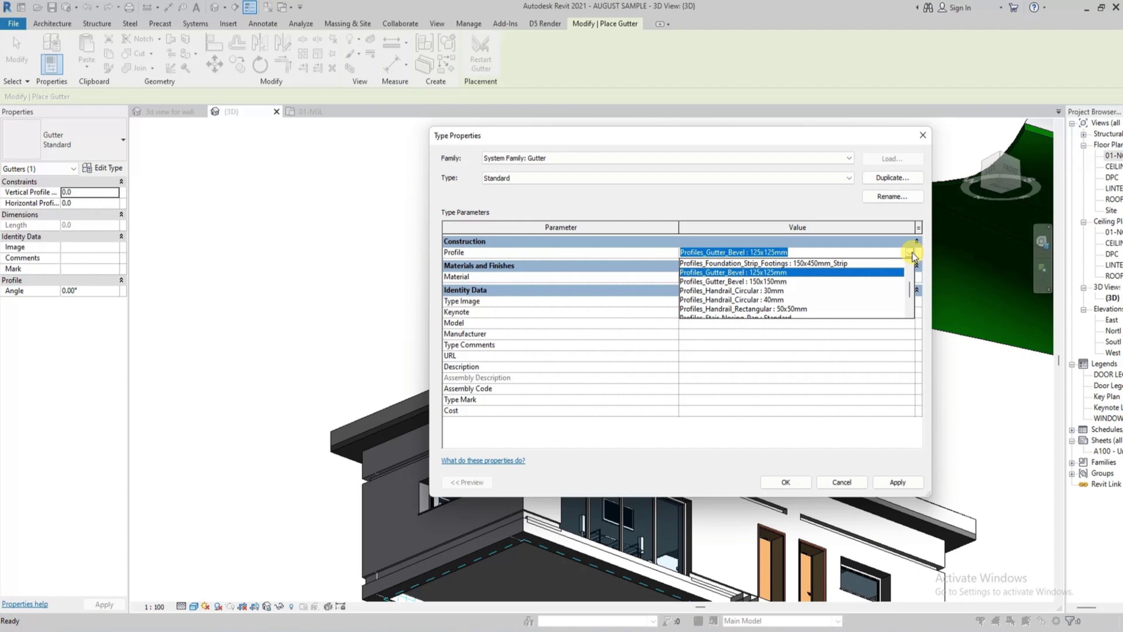
{"action": "left_click", "coordinate": [822, 263]}
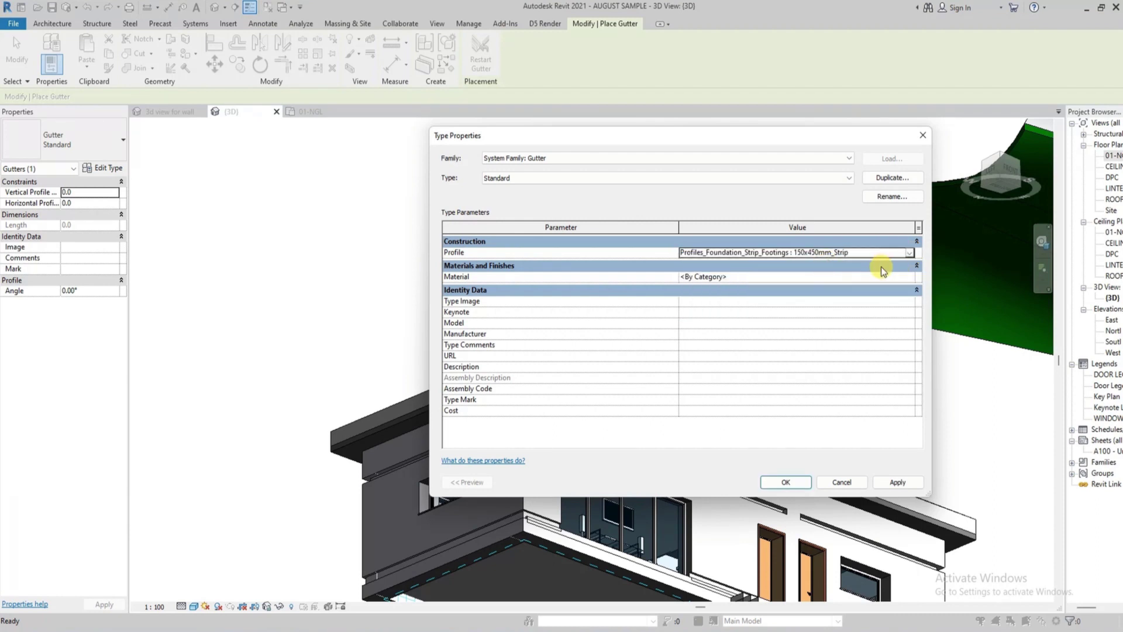
{"action": "left_click", "coordinate": [905, 277]}
{"action": "left_click", "coordinate": [909, 277]}
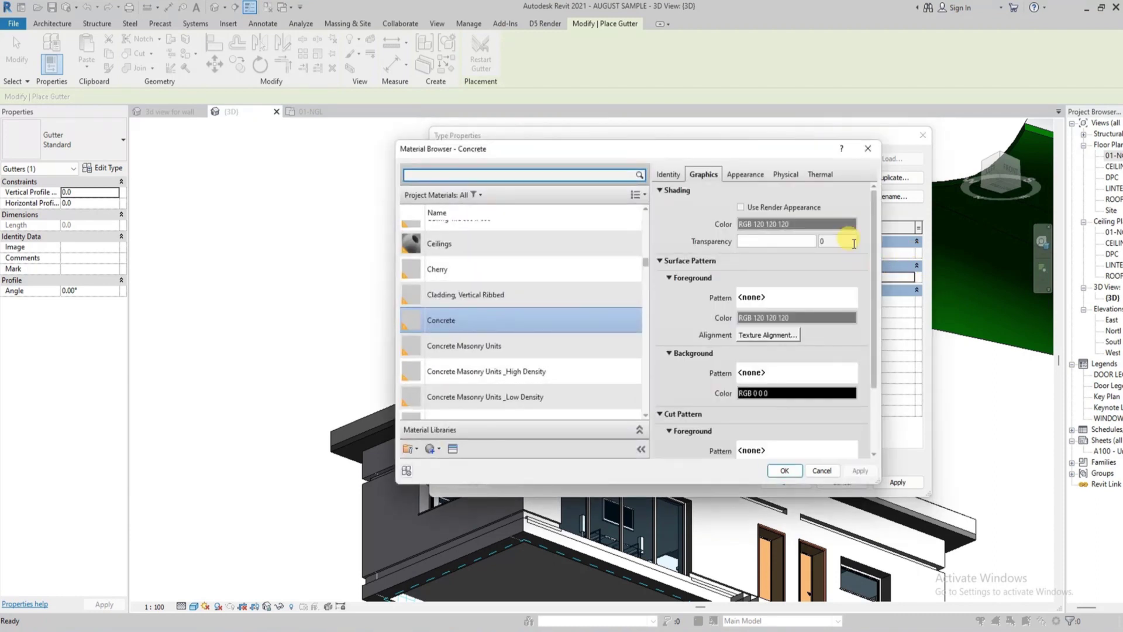
{"action": "left_click", "coordinate": [876, 146]}
Step: Set the gutter type's profile to Profiles_Gutter_Bevel : 125x125mm
{"action": "left_click", "coordinate": [910, 253]}
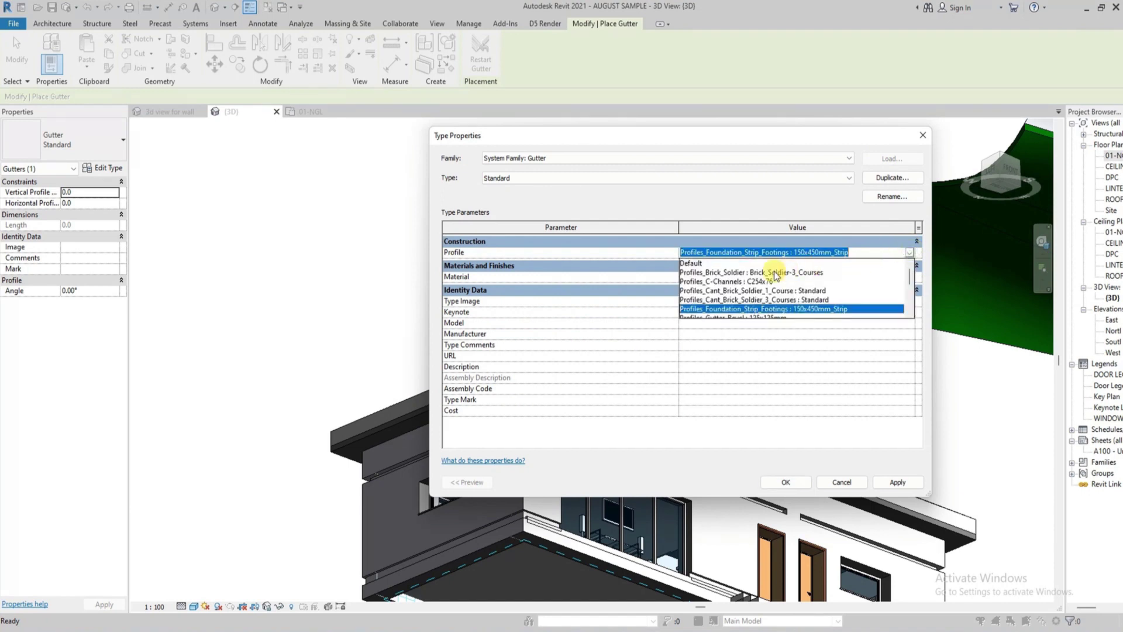
{"action": "scroll", "coordinate": [732, 308], "scroll_direction": "down", "scroll_amount": 1}
{"action": "left_click", "coordinate": [807, 291]}
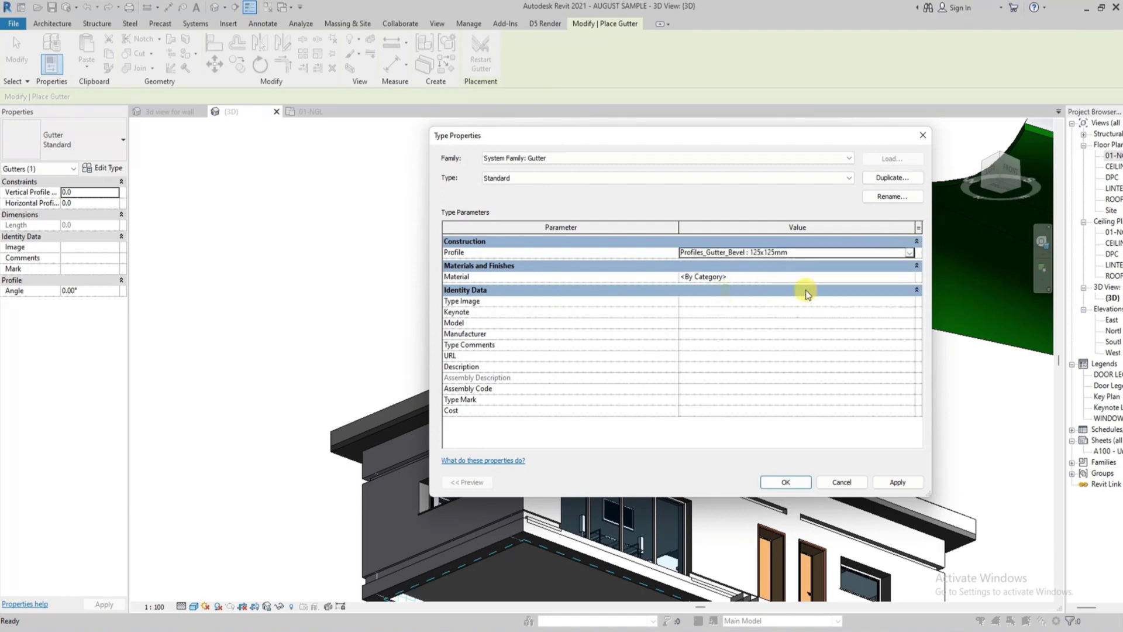
Step: Find the Aluminum material by searching for ALUMIN, assign it to the gutter type and apply the type changes
{"action": "left_click", "coordinate": [907, 278]}
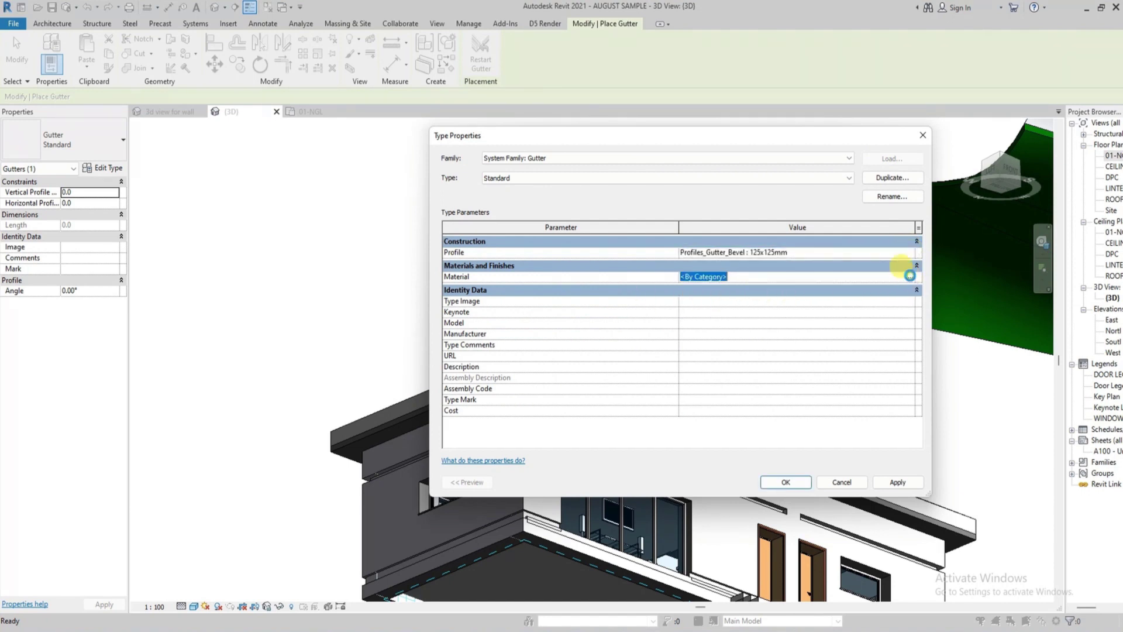
{"action": "left_click", "coordinate": [910, 275]}
{"action": "scroll", "coordinate": [468, 295], "scroll_direction": "down", "scroll_amount": 5}
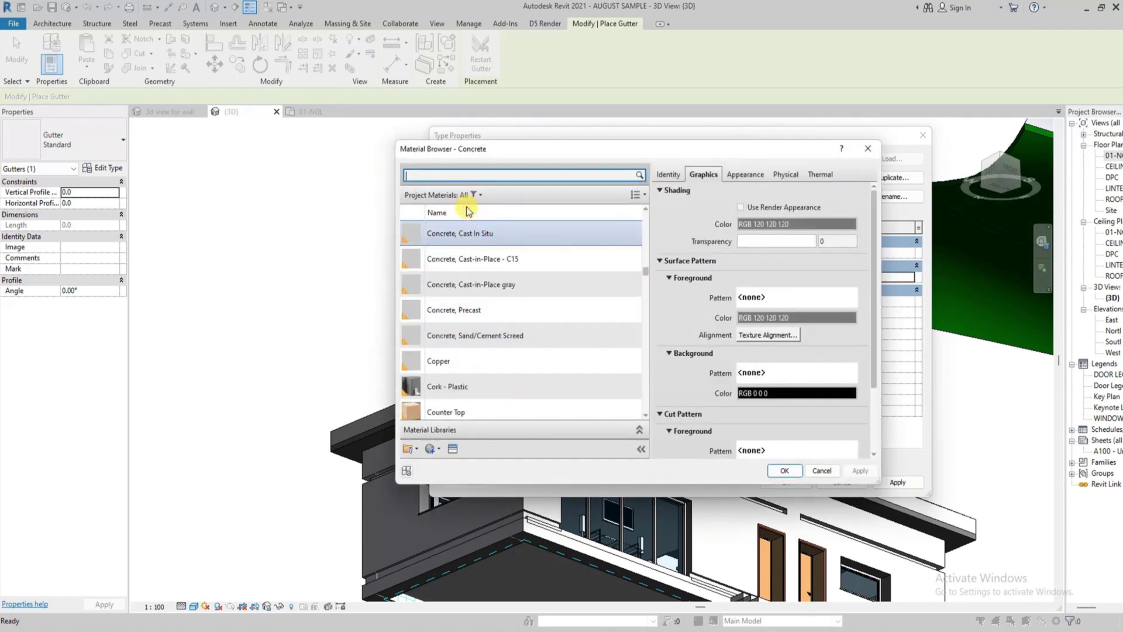
{"action": "left_click", "coordinate": [457, 177]}
{"action": "type", "text": "AL"}
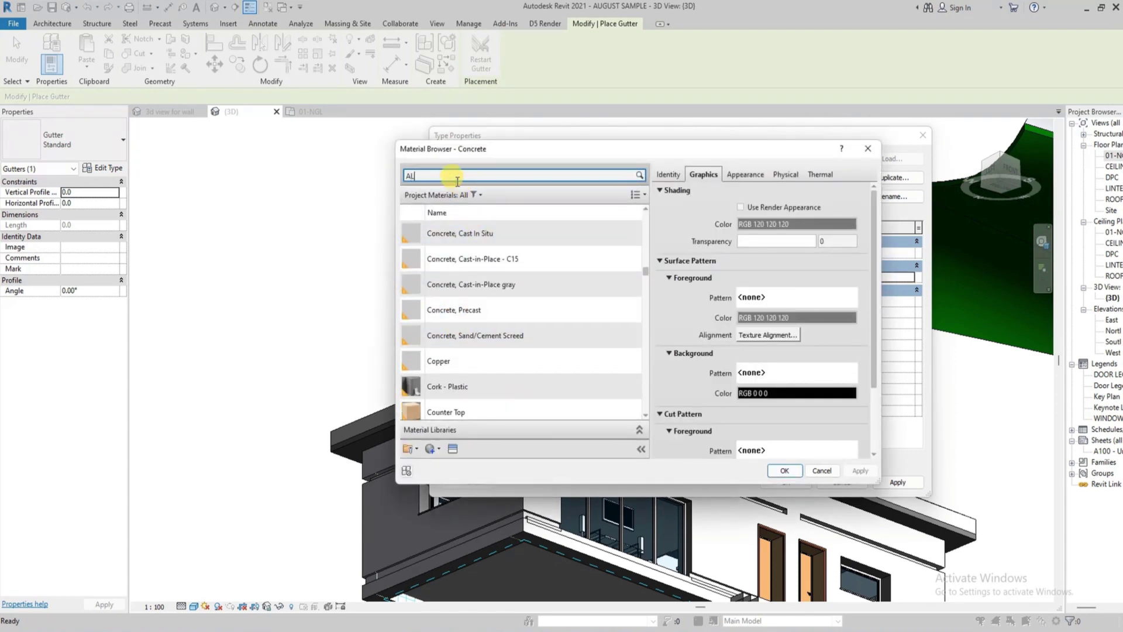
{"action": "type", "text": "UMIN"}
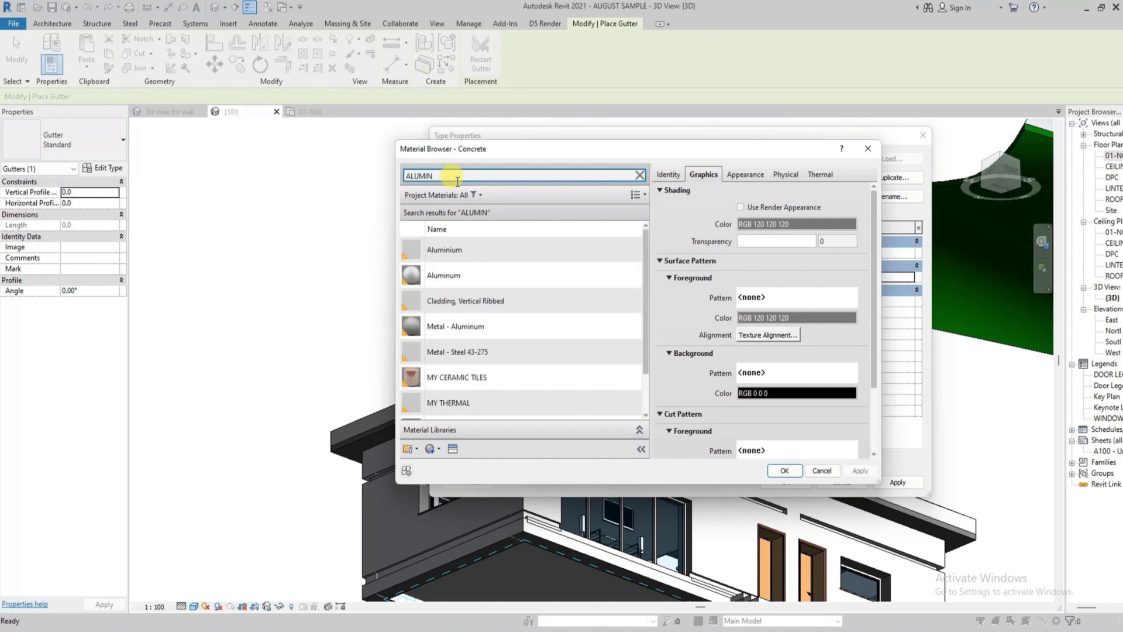
{"action": "left_click", "coordinate": [408, 280]}
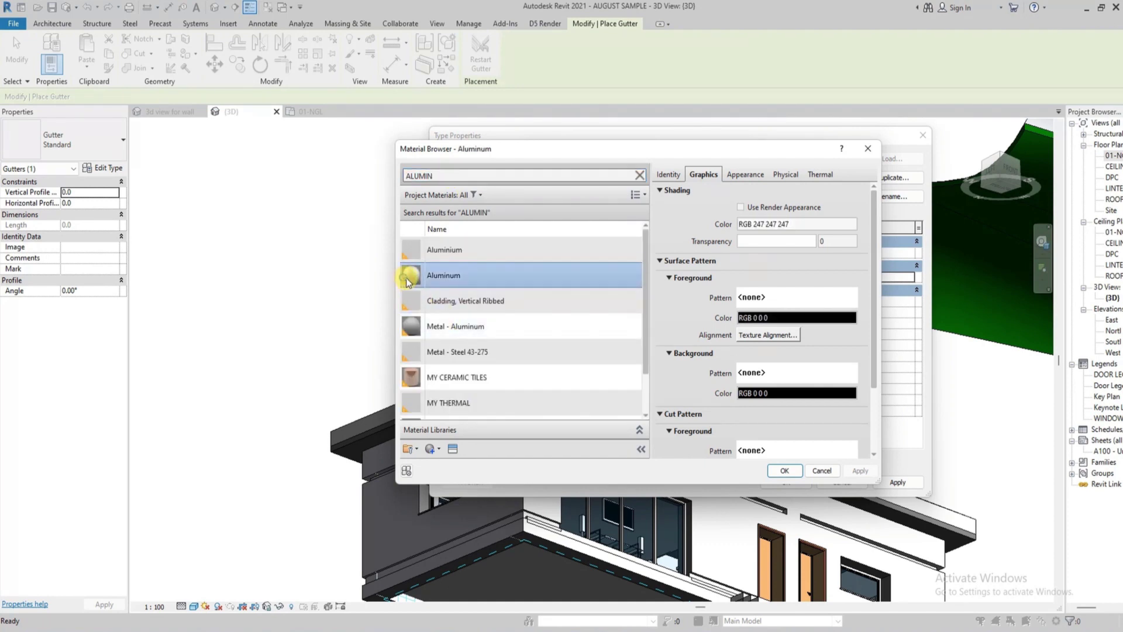
{"action": "left_click", "coordinate": [781, 473]}
{"action": "left_click", "coordinate": [784, 482]}
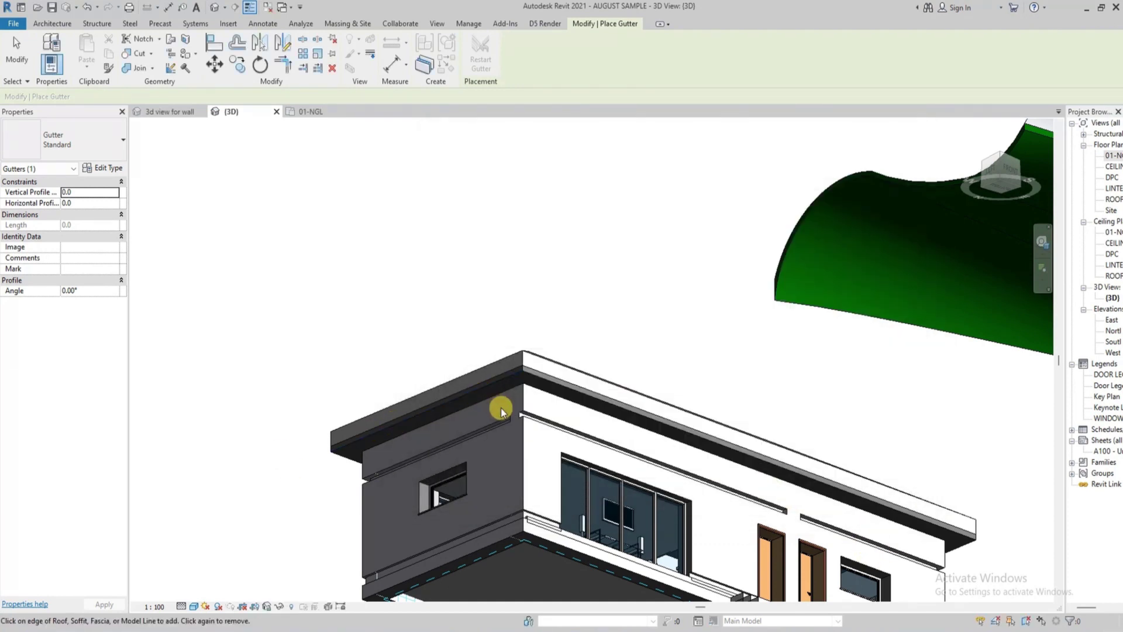
Step: Place the gutter along the soffit edges at the living wing's end, the entrance side and the adjoining side
{"action": "left_click", "coordinate": [515, 380]}
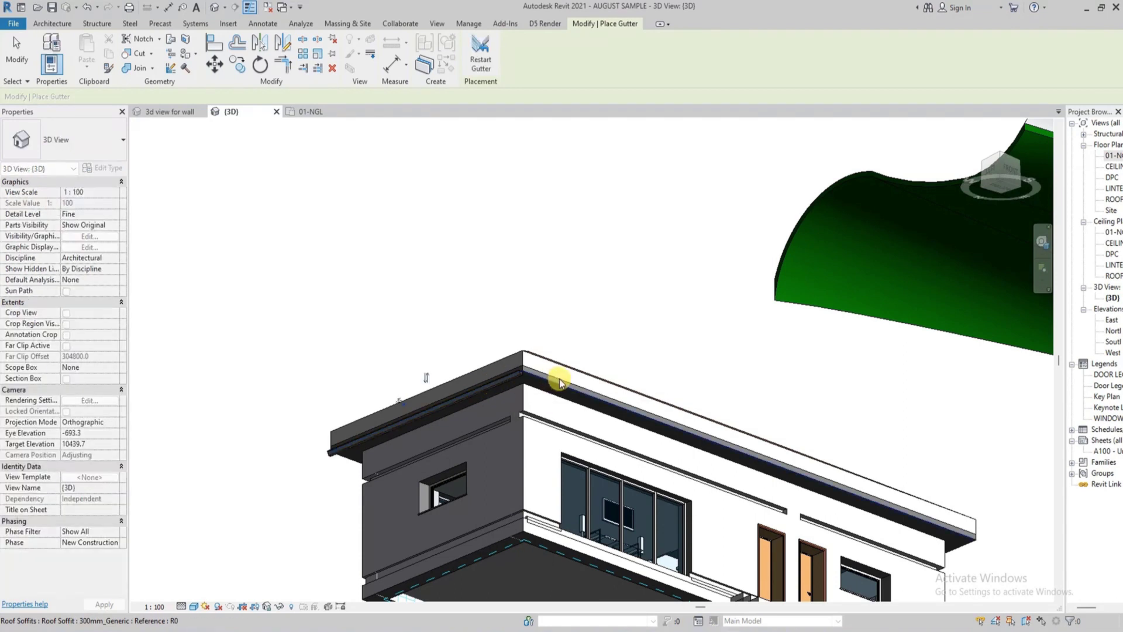
{"action": "scroll", "coordinate": [535, 377], "scroll_direction": "up", "scroll_amount": 2}
{"action": "scroll", "coordinate": [534, 378], "scroll_direction": "down", "scroll_amount": 3}
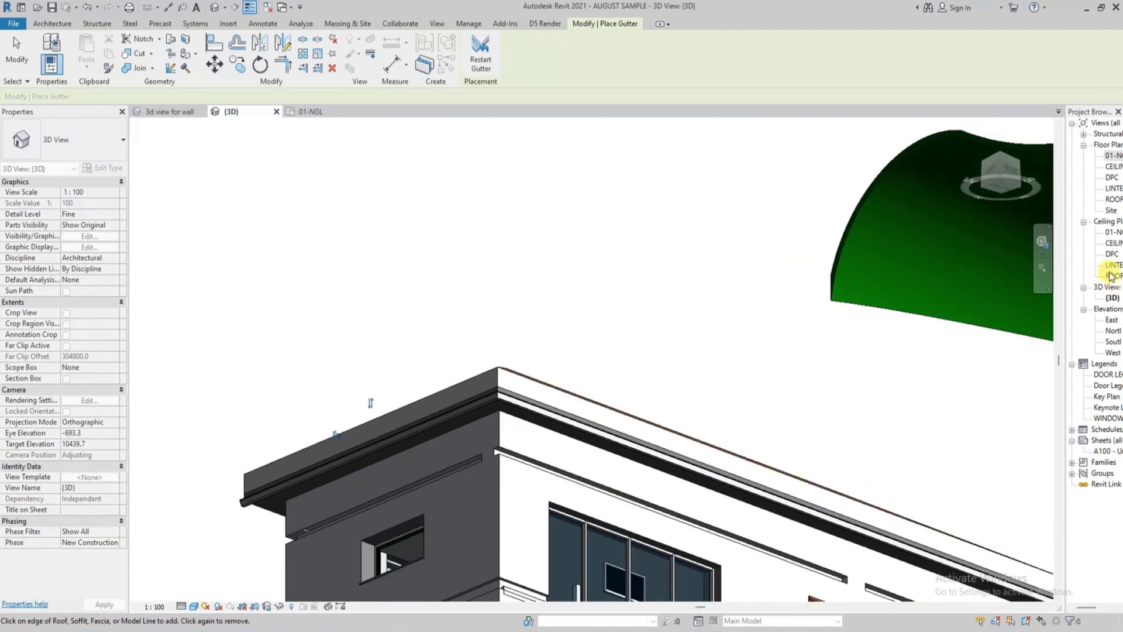
{"action": "left_click_drag", "start_coordinate": [1000, 172], "coordinate": [670, 166]}
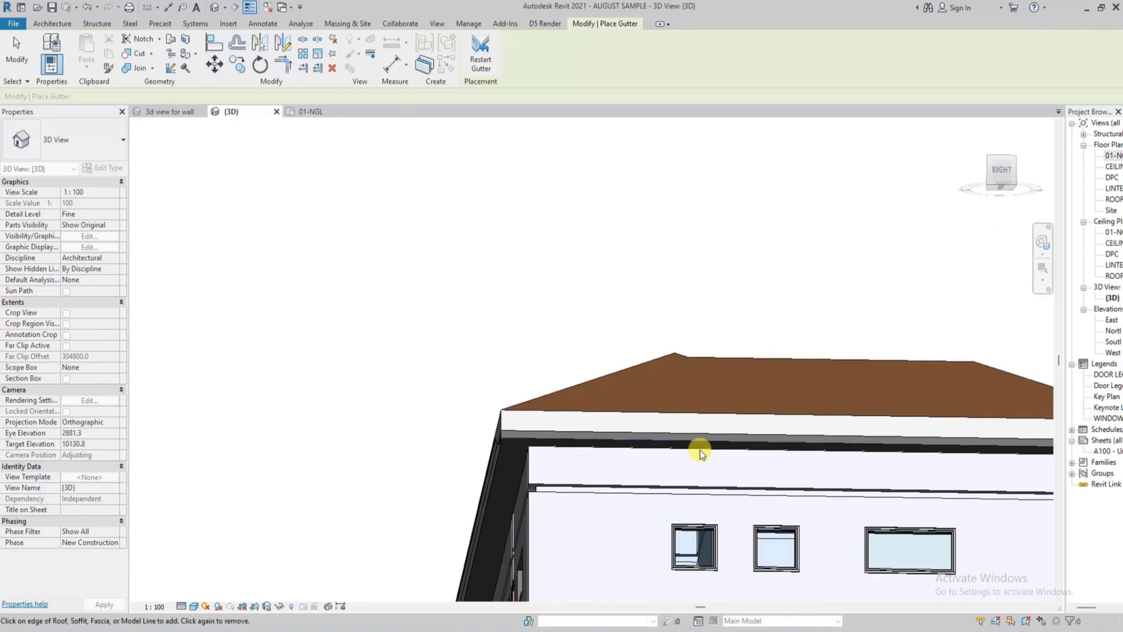
{"action": "scroll", "coordinate": [557, 448], "scroll_direction": "down", "scroll_amount": 3}
Step: Continue the gutter along the soffit edges of the bedroom wing, the inner corner and the glazed wall, and finish placement
{"action": "middle_click_drag", "start_coordinate": [928, 219], "coordinate": [1096, 233], "text": "shift"}
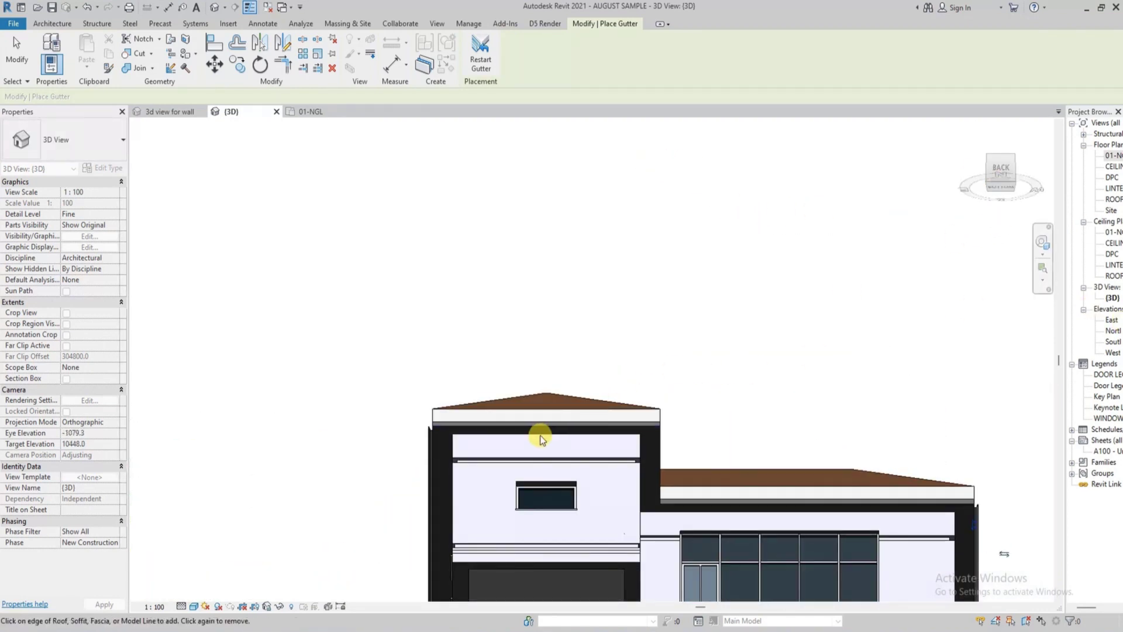
{"action": "scroll", "coordinate": [664, 460], "scroll_direction": "up", "scroll_amount": 3}
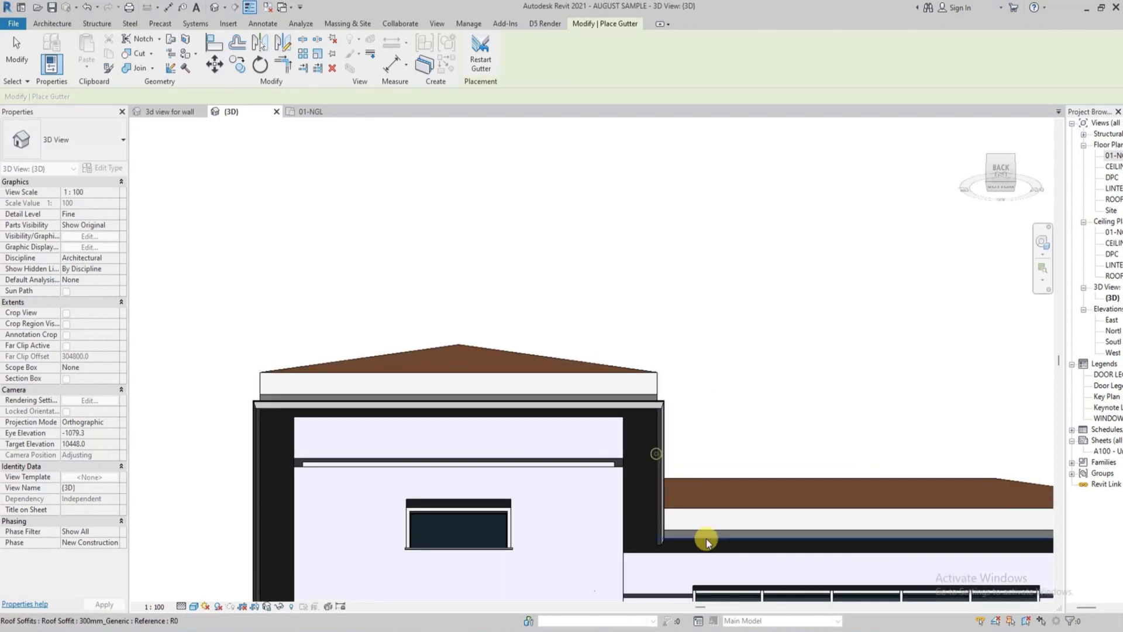
{"action": "scroll", "coordinate": [732, 468], "scroll_direction": "down", "scroll_amount": 2}
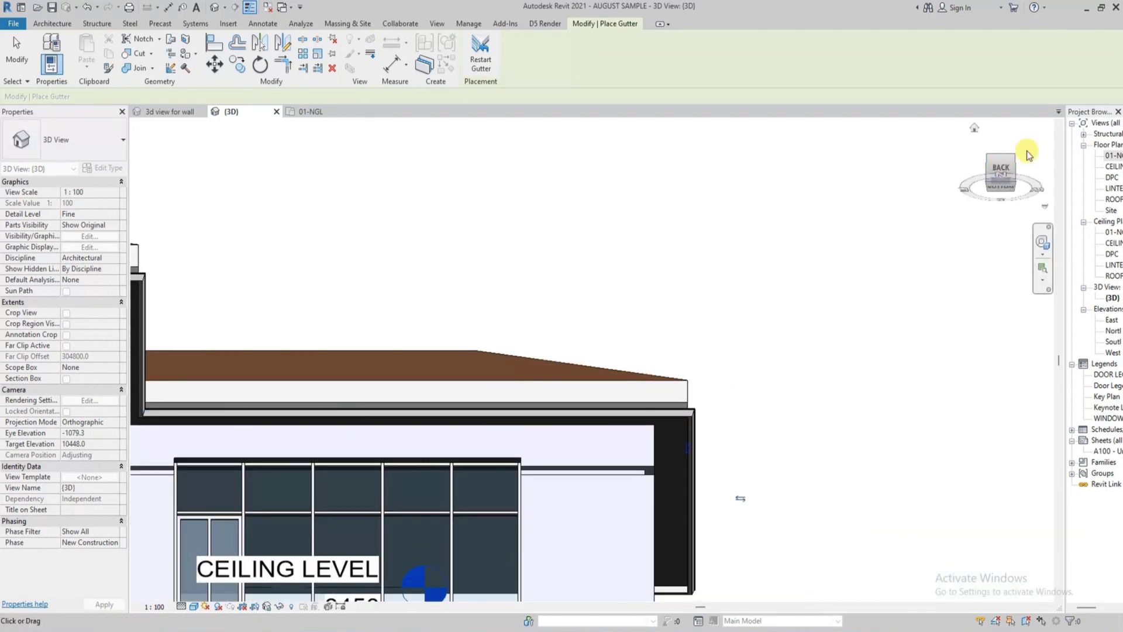
{"action": "left_click_drag", "start_coordinate": [1013, 175], "coordinate": [722, 211]}
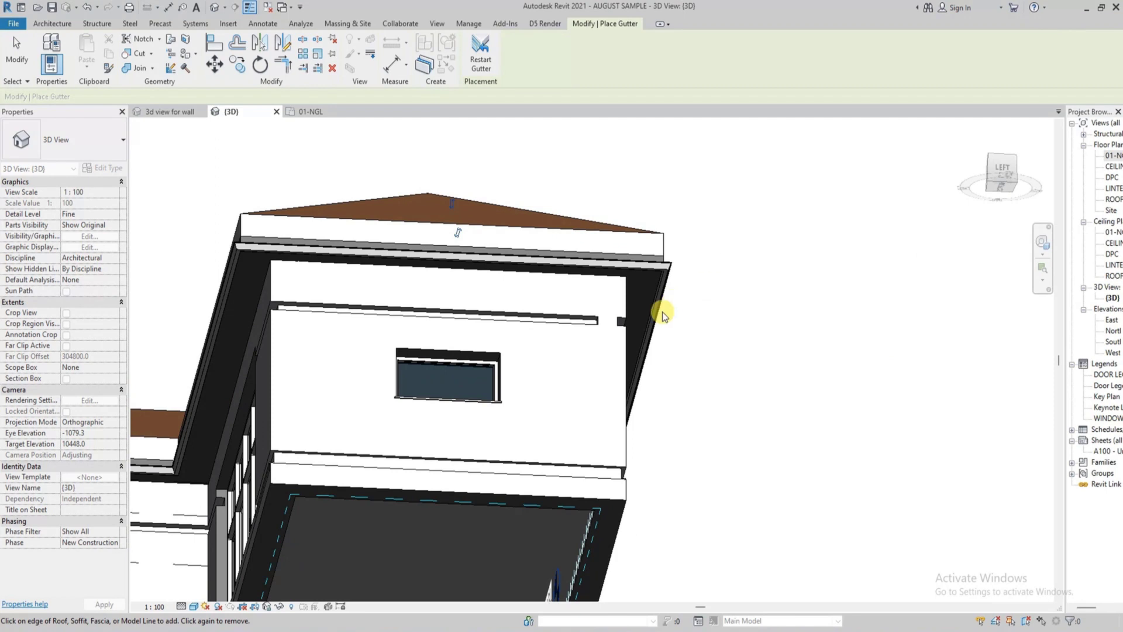
{"action": "key", "text": "Escape"}
Step: Examine the pitched tiled roof and its gutter from above, checking the eaves corners and the whole house
{"action": "left_click_drag", "start_coordinate": [995, 185], "coordinate": [845, 263]}
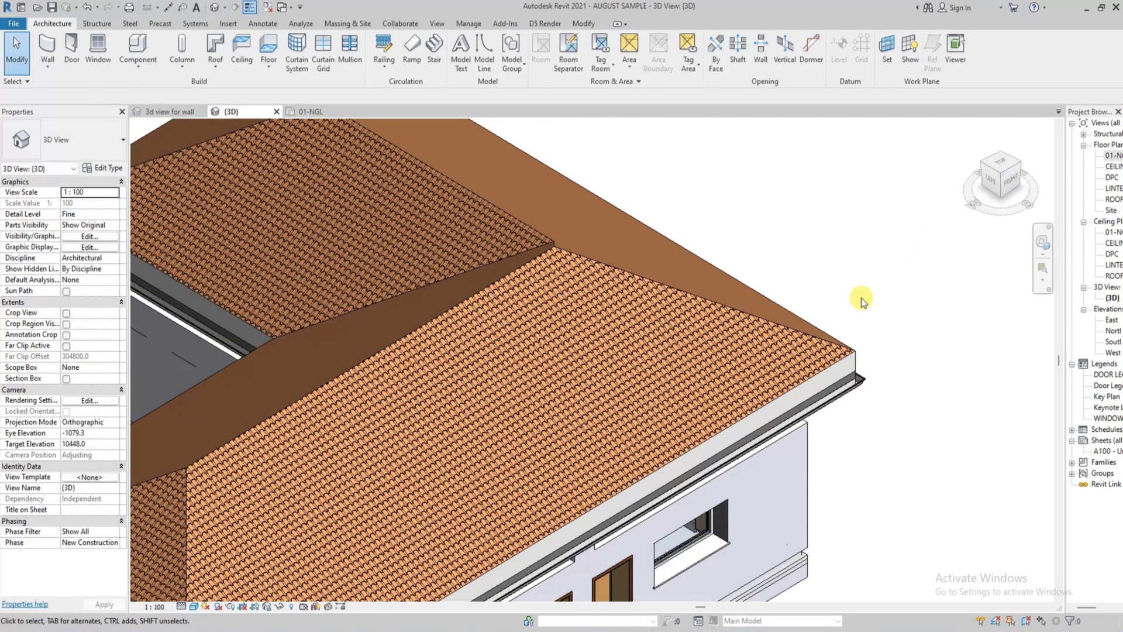
{"action": "scroll", "coordinate": [860, 363], "scroll_direction": "up", "scroll_amount": 5}
{"action": "middle_click_drag", "start_coordinate": [837, 351], "coordinate": [564, 378], "text": "shift"}
{"action": "middle_click_drag", "start_coordinate": [258, 314], "coordinate": [452, 313]}
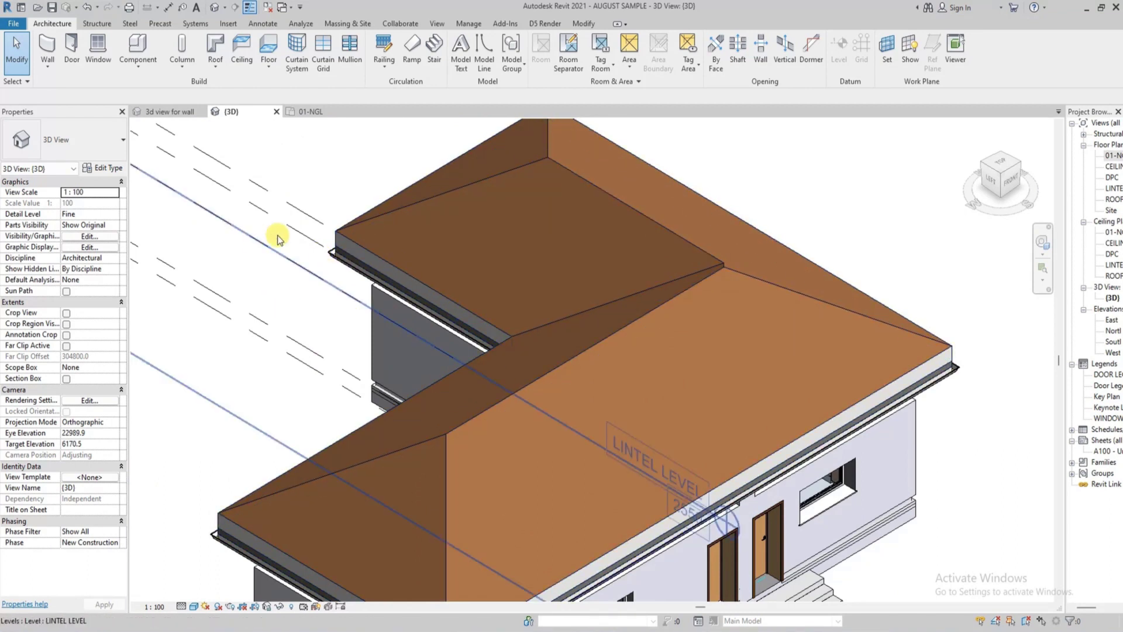
{"action": "scroll", "coordinate": [767, 492], "scroll_direction": "up", "scroll_amount": 2}
{"action": "scroll", "coordinate": [761, 479], "scroll_direction": "down", "scroll_amount": 5}
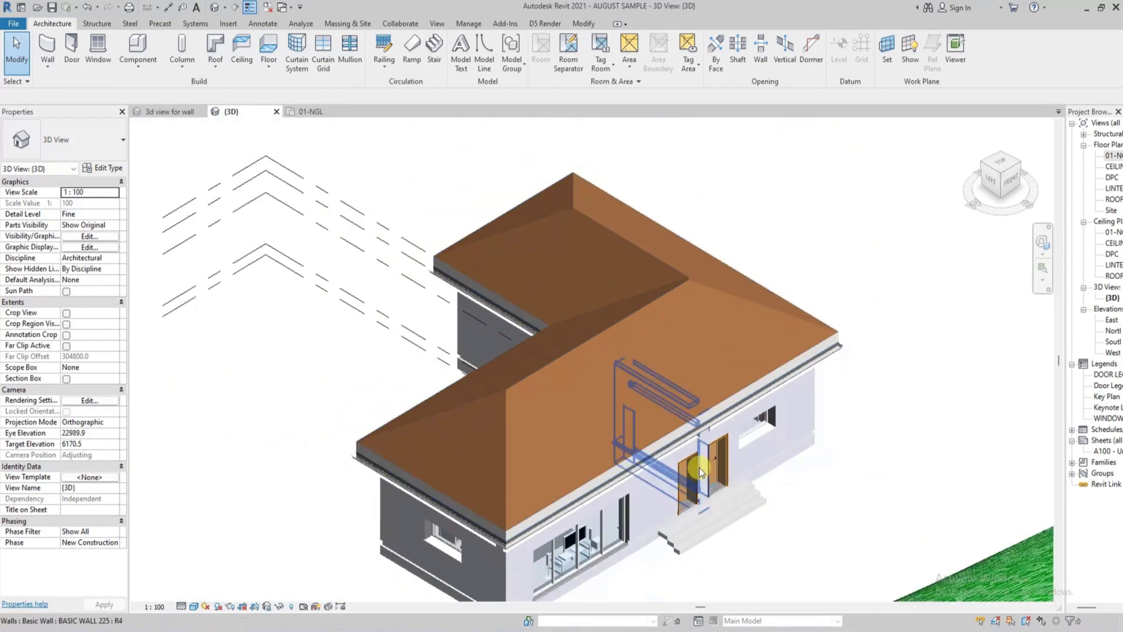
{"action": "scroll", "coordinate": [518, 567], "scroll_direction": "up", "scroll_amount": 3}
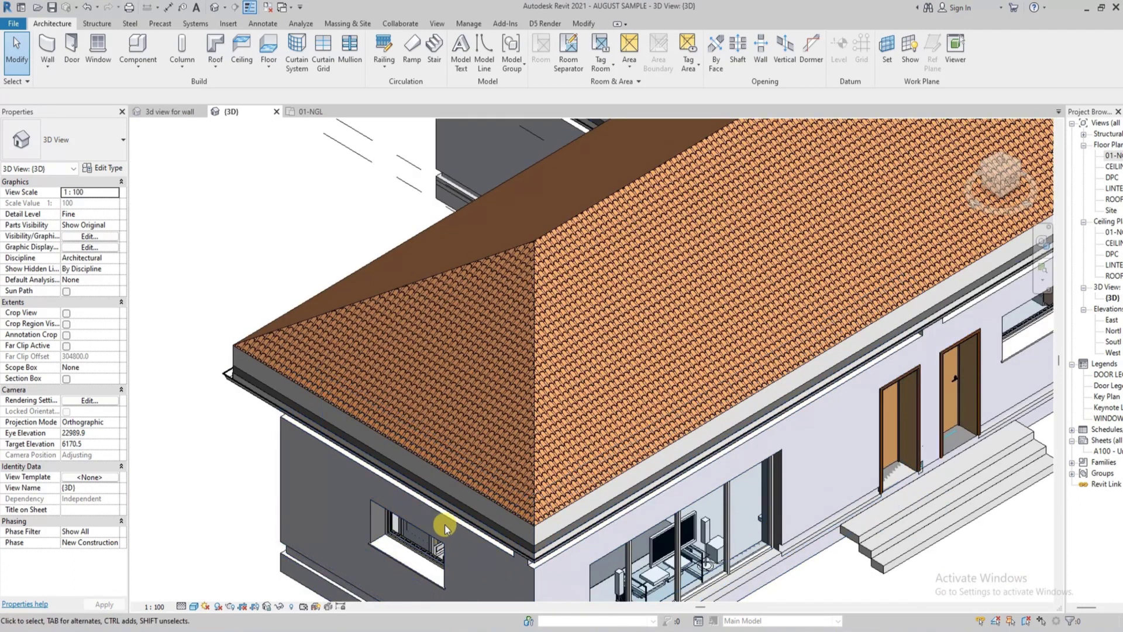
{"action": "scroll", "coordinate": [444, 529], "scroll_direction": "down", "scroll_amount": 3}
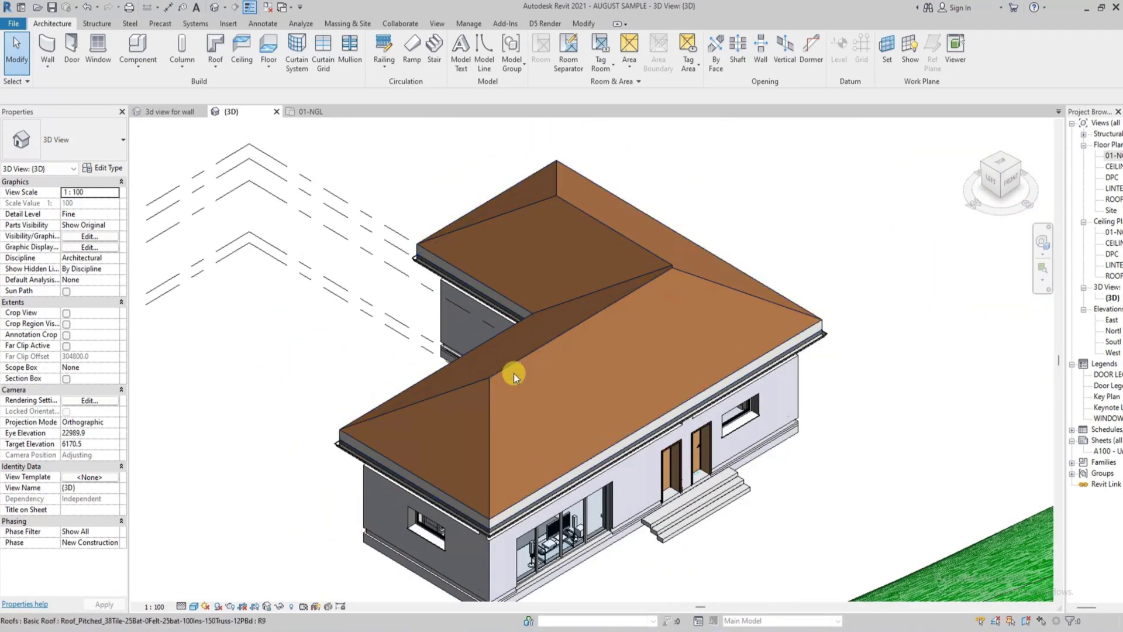